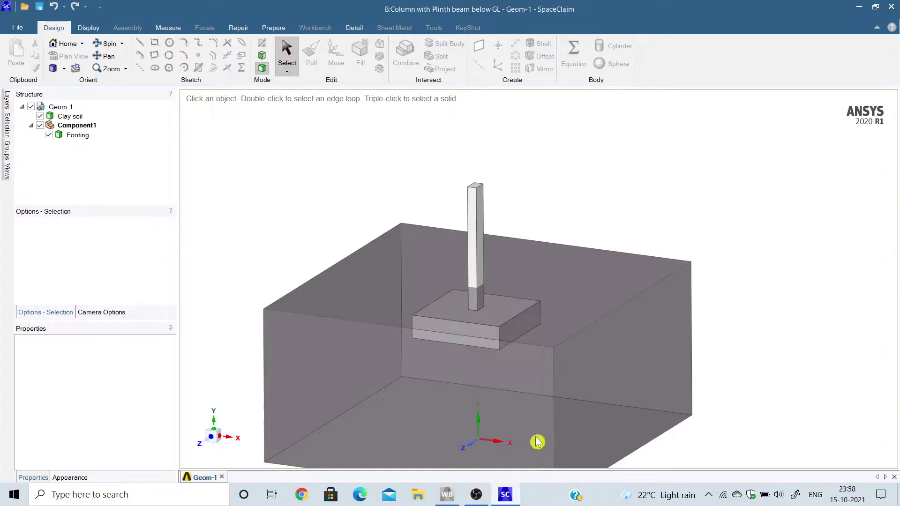
click(608, 360)
click(611, 345)
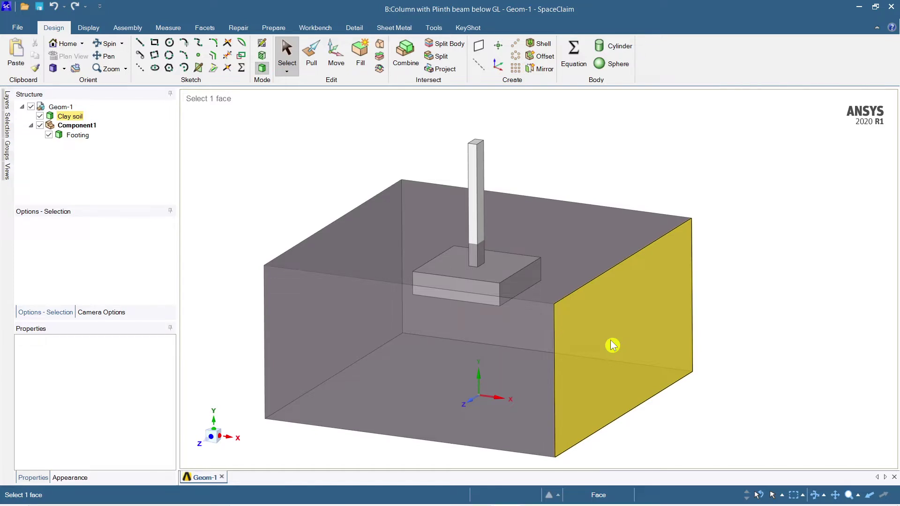
mouse_move(612, 345)
ctrl+middle_down()
mouse_move(618, 352)
mouse_move(625, 334)
ctrl+middle_up()
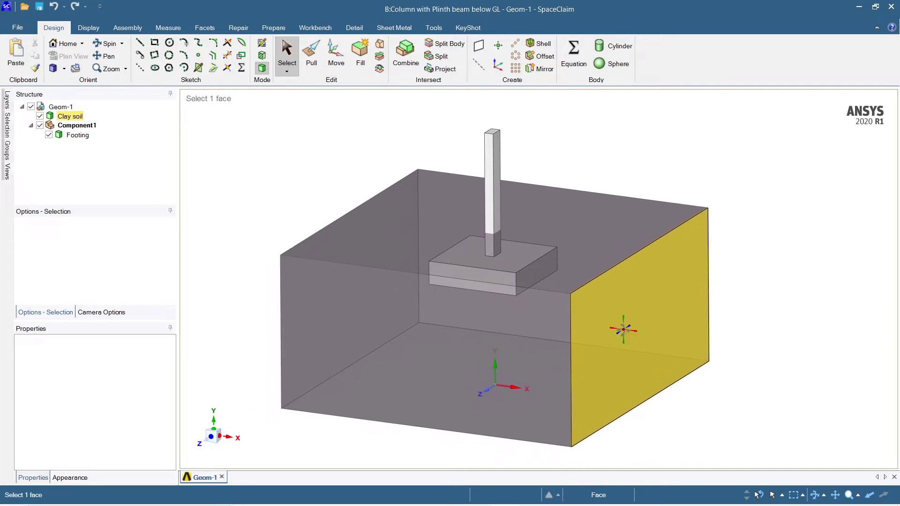
key(Escape)
click(563, 204)
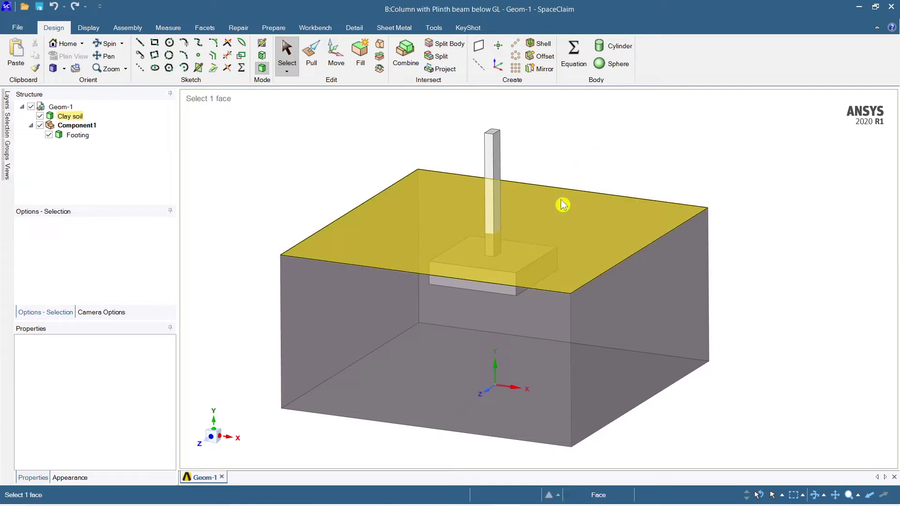
key(Escape)
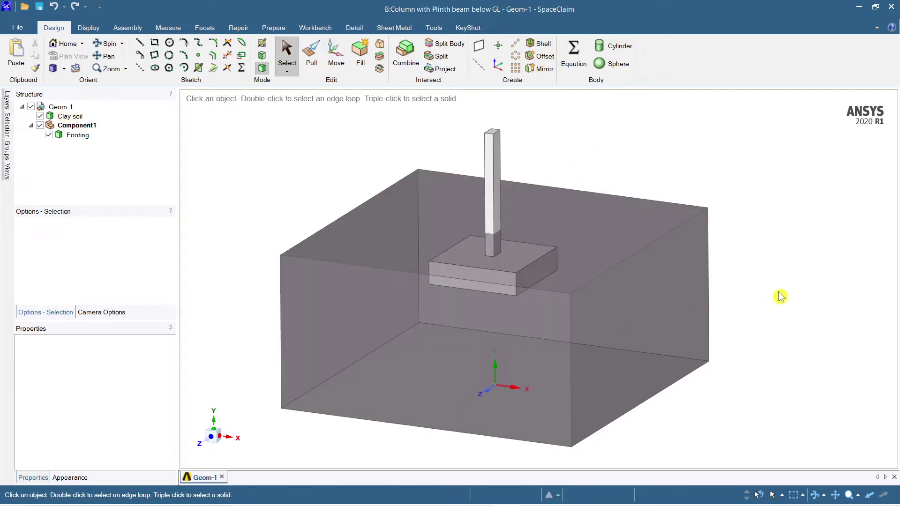
click(706, 330)
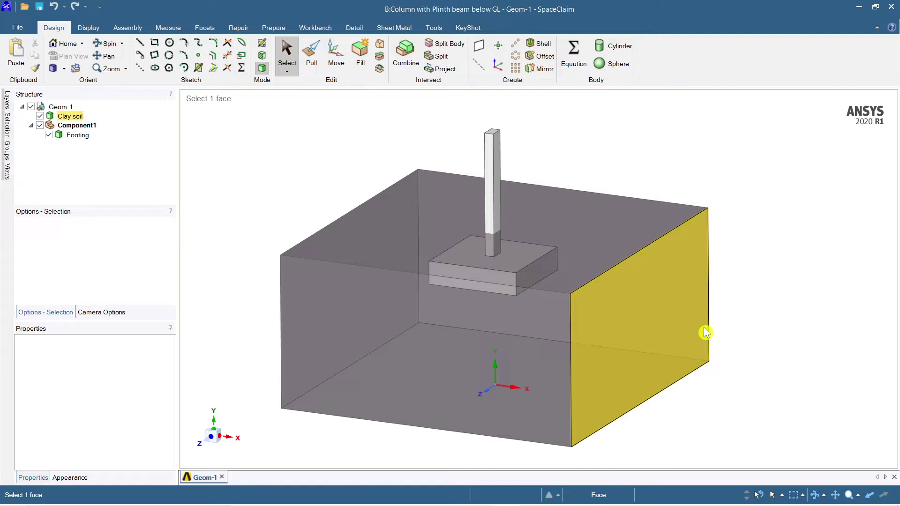
middle_drag(707, 332, 670, 369)
Duplicate the Footing body with its column and move the copy about 4320 mm in the positive X direction
triple_click(472, 187)
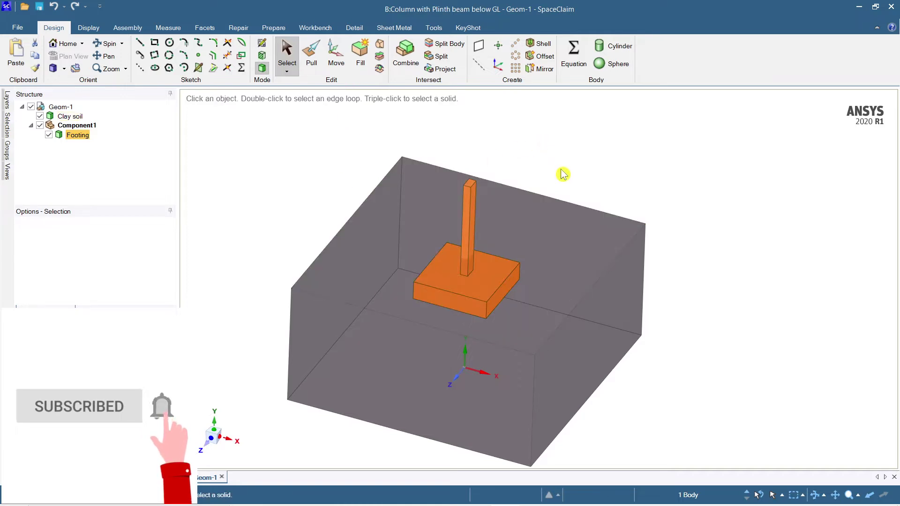
key(ctrl+c)
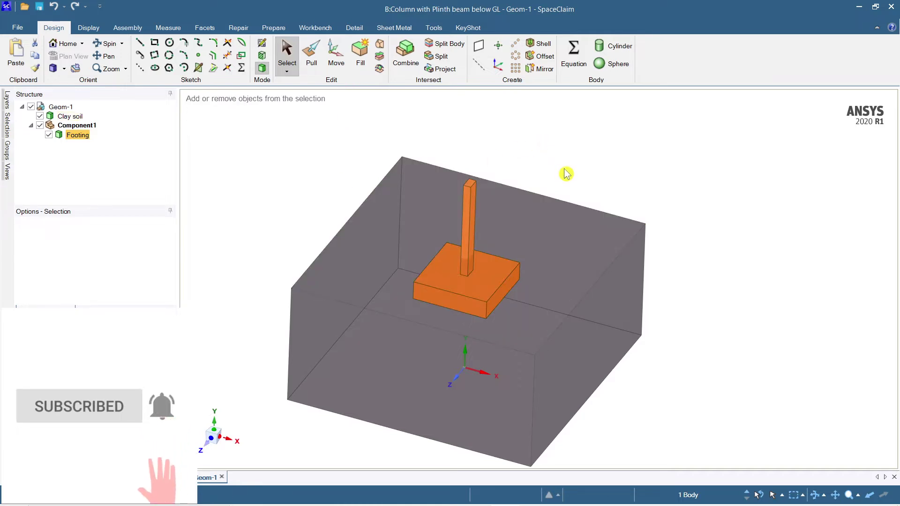
key(ctrl+v)
middle_drag(498, 312, 711, 341)
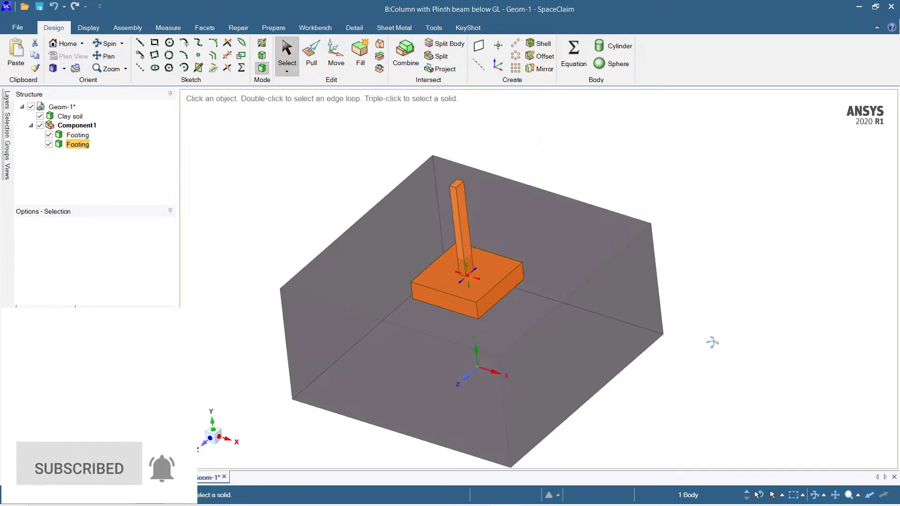
middle_drag(555, 295, 563, 255)
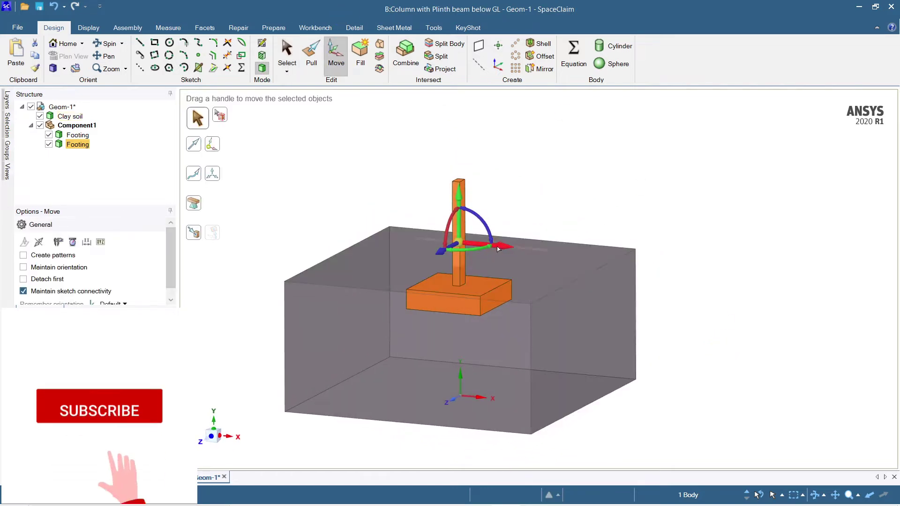
drag(485, 249, 604, 268)
middle_drag(755, 301, 747, 325)
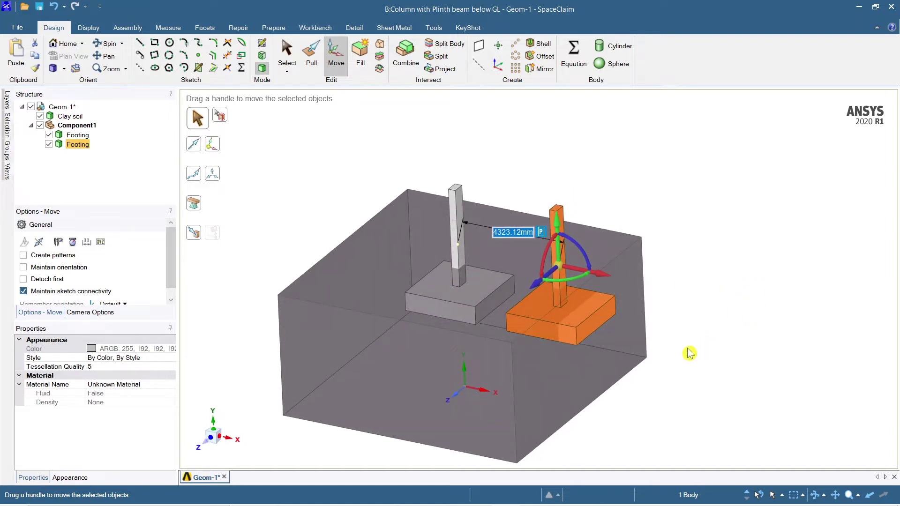
middle_drag(695, 334, 746, 319)
click(746, 319)
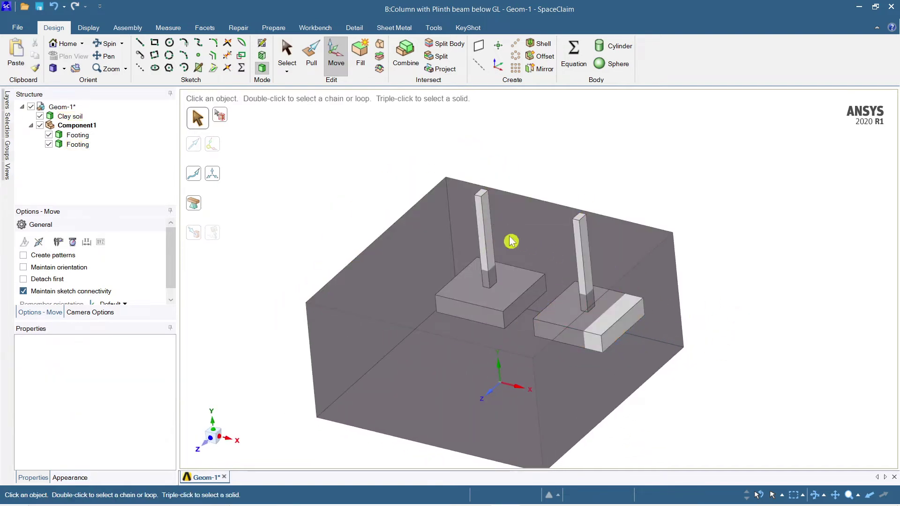
Paste another copy of the original footing and move it about 5090 mm in the negative X direction
click(77, 145)
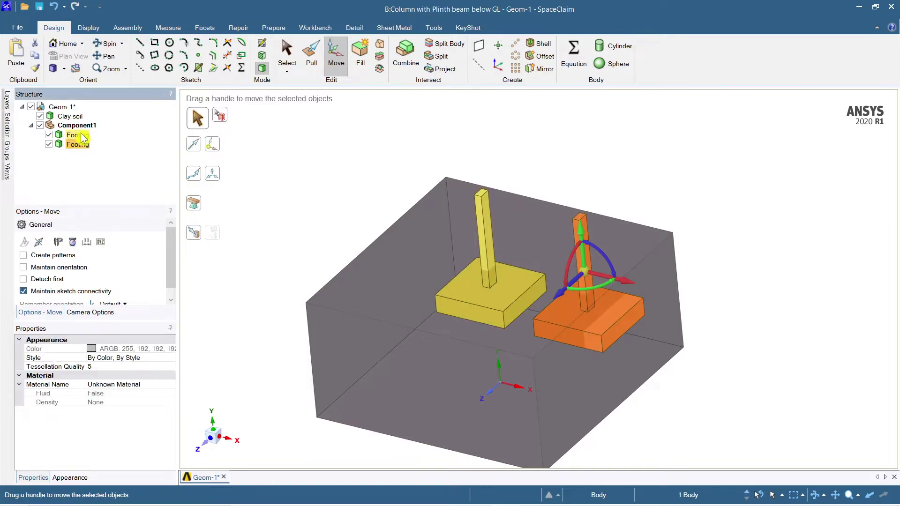
click(80, 135)
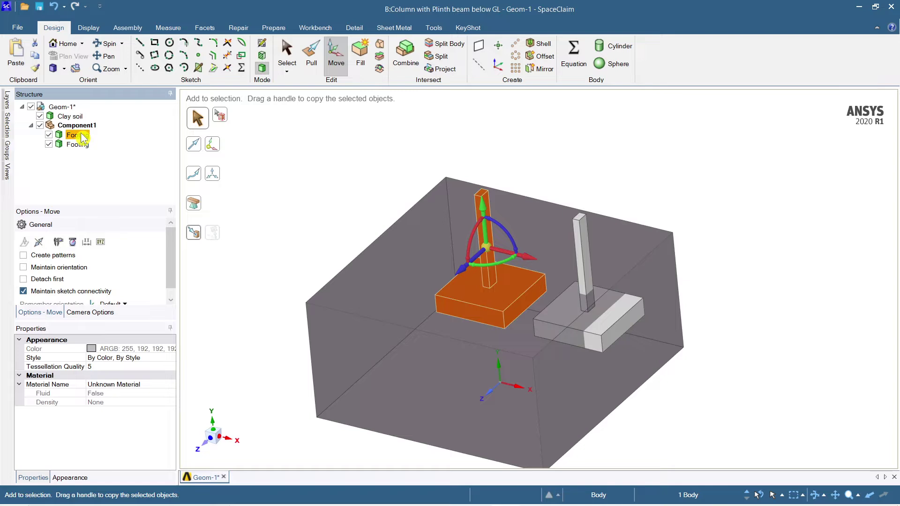
key(ctrl+v)
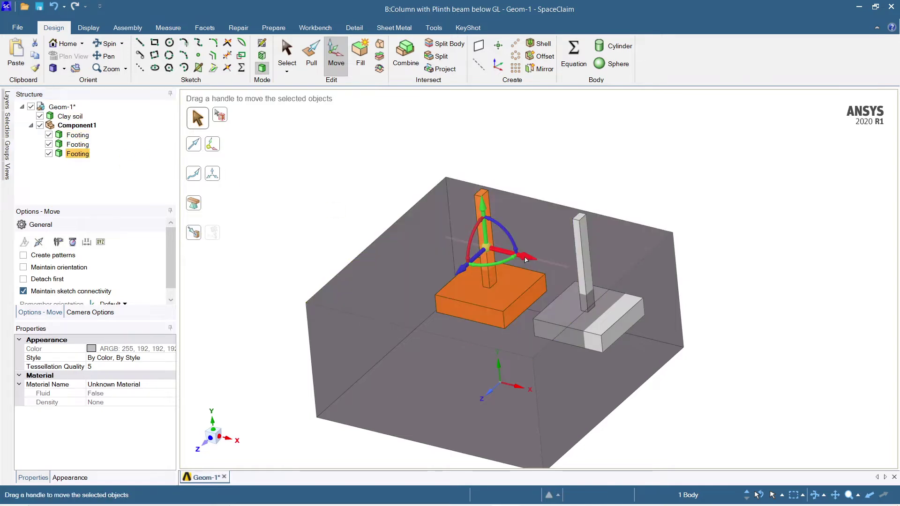
drag(523, 258, 413, 228)
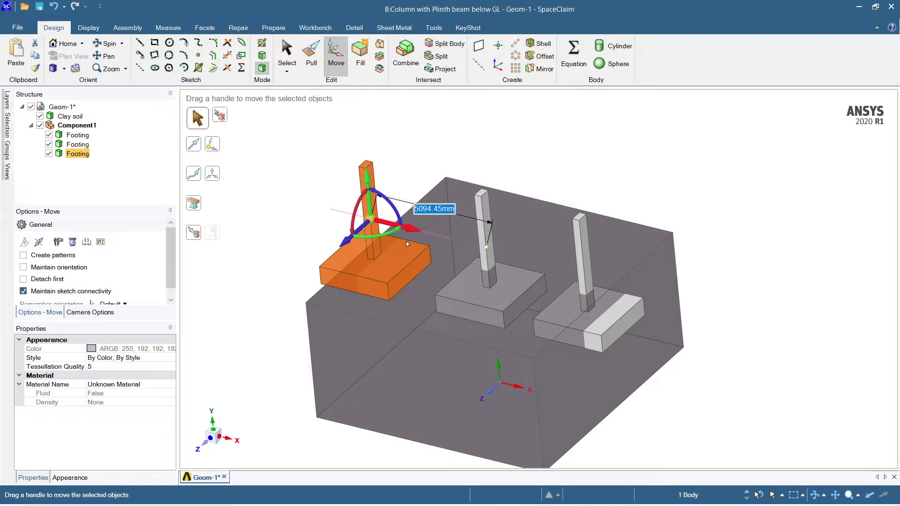
middle_drag(469, 313, 538, 247)
click(670, 291)
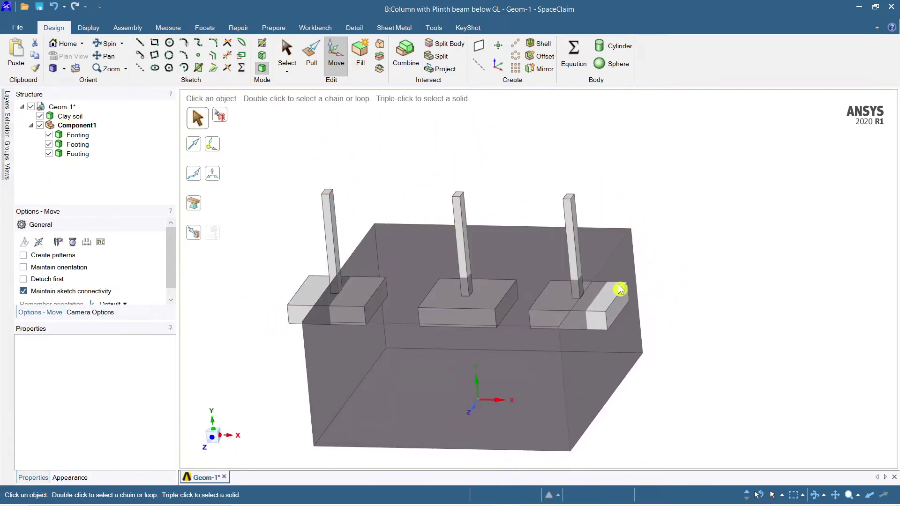
Move the original middle footing 2500 mm in the positive Z direction
click(458, 203)
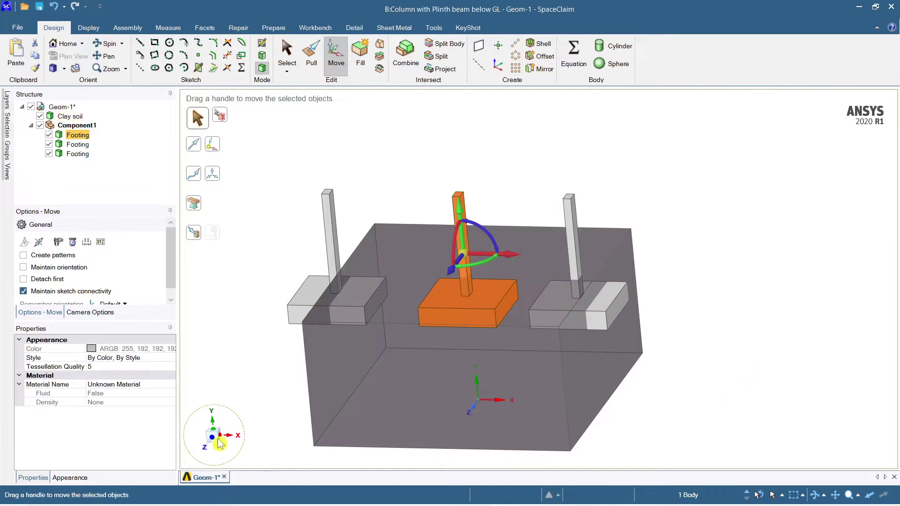
click(221, 435)
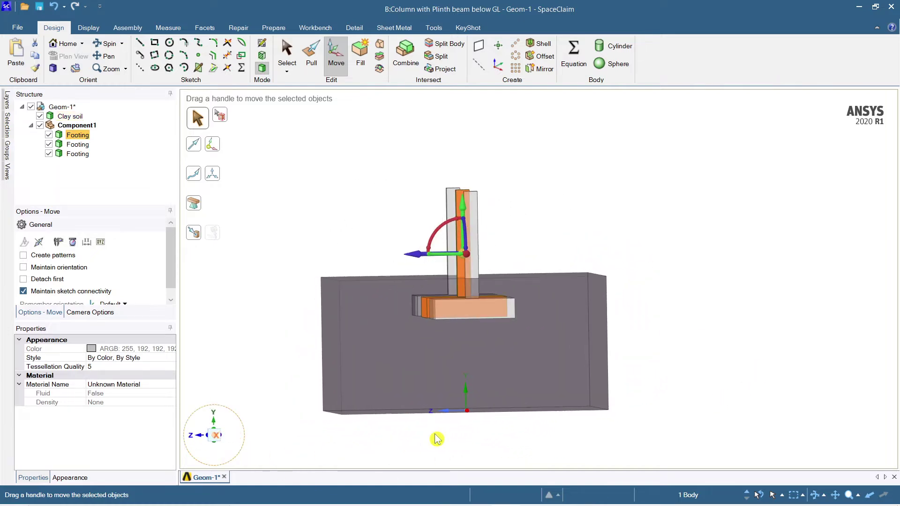
drag(415, 257, 339, 257)
text(2500)
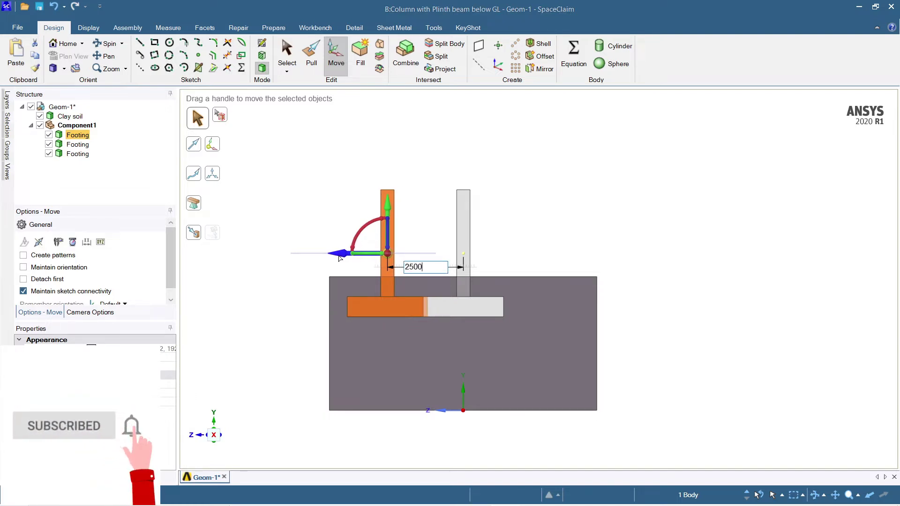
text(2500)
key(Return)
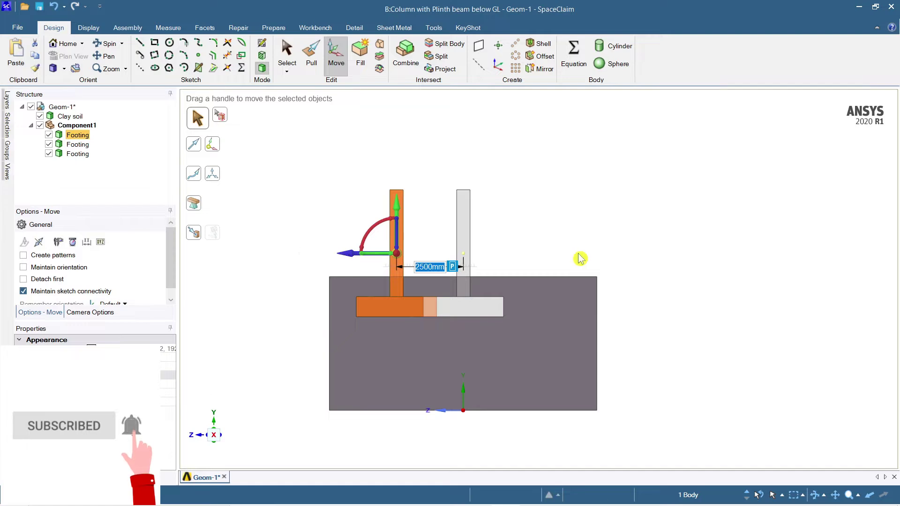
click(639, 261)
In a plan view of the soil's top face, move the middle footing a further 200 mm in the positive Z direction
middle_drag(638, 261, 637, 351)
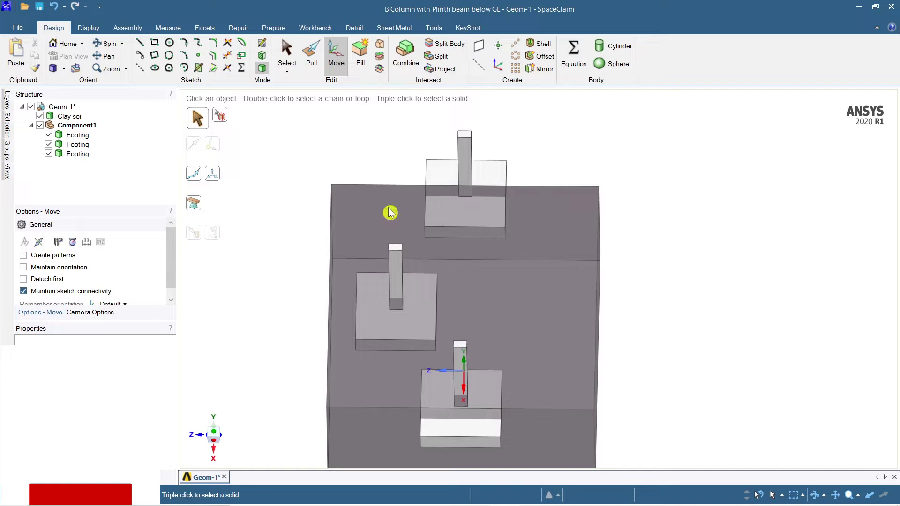
click(357, 227)
click(63, 51)
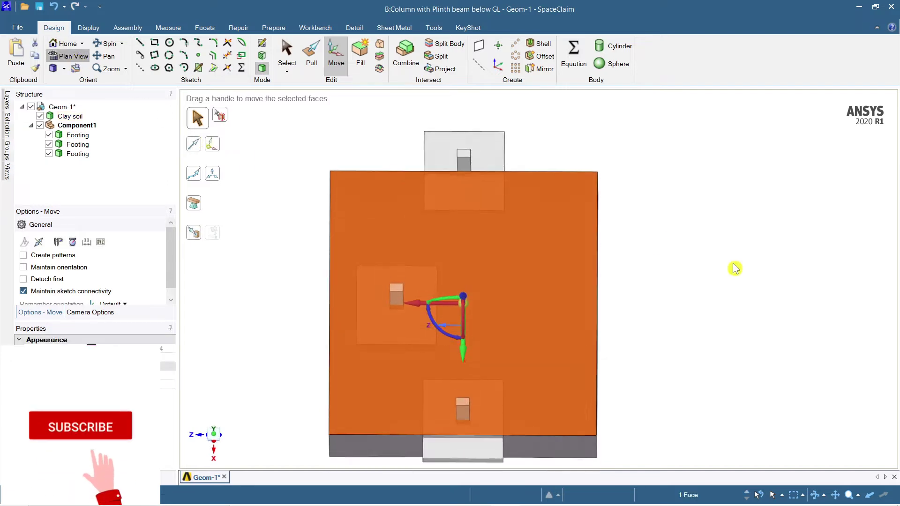
click(748, 292)
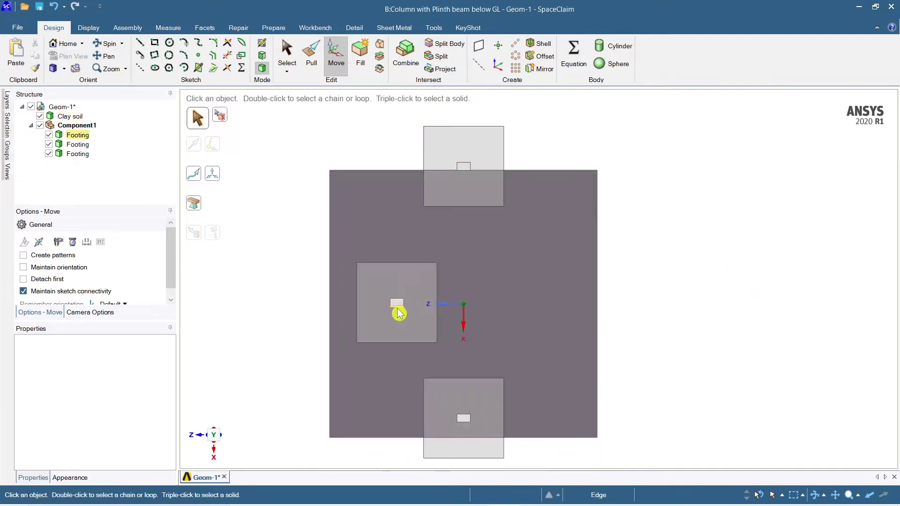
triple_click(398, 302)
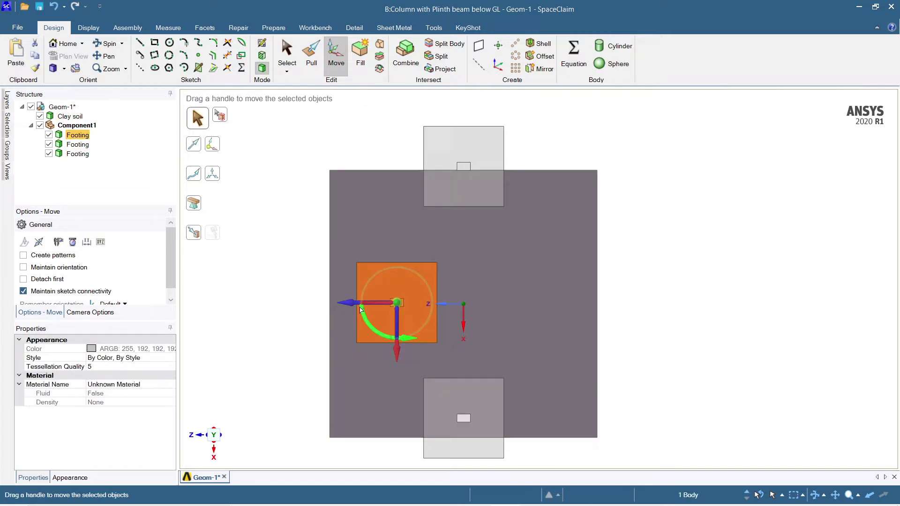
drag(354, 304, 347, 303)
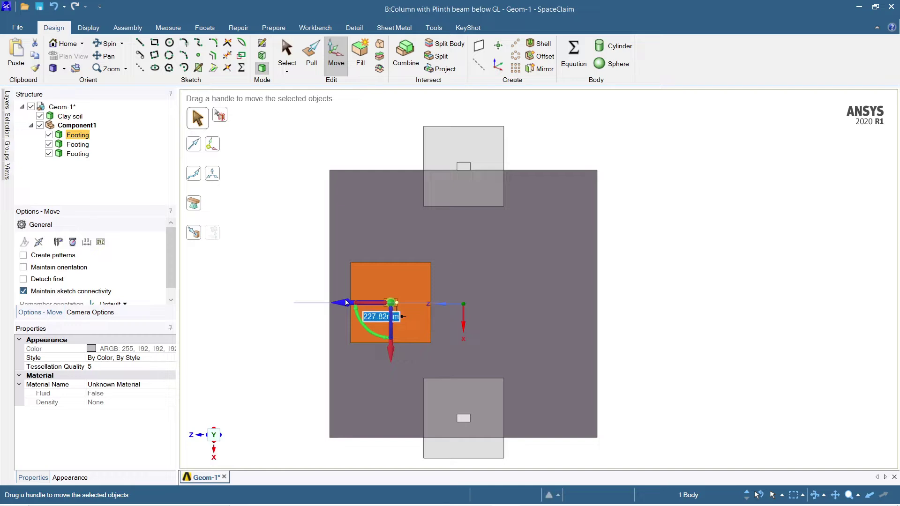
drag(347, 302, 347, 308)
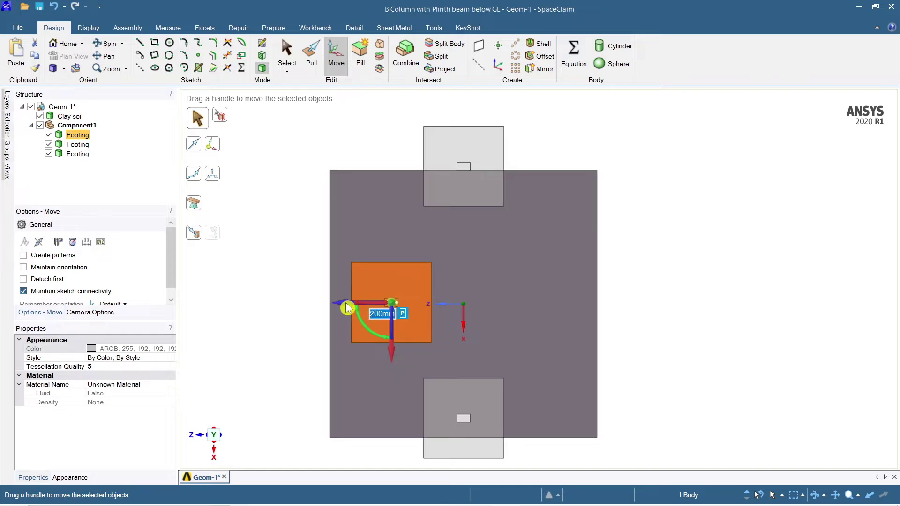
click(713, 333)
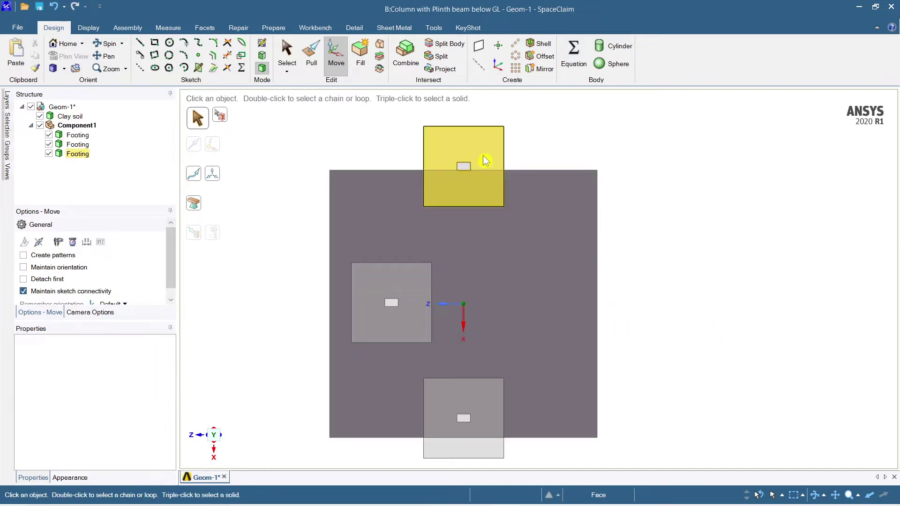
Move the footing overhanging the soil's negative X edge about 1770 mm in the positive X direction, inside the block
click(483, 155)
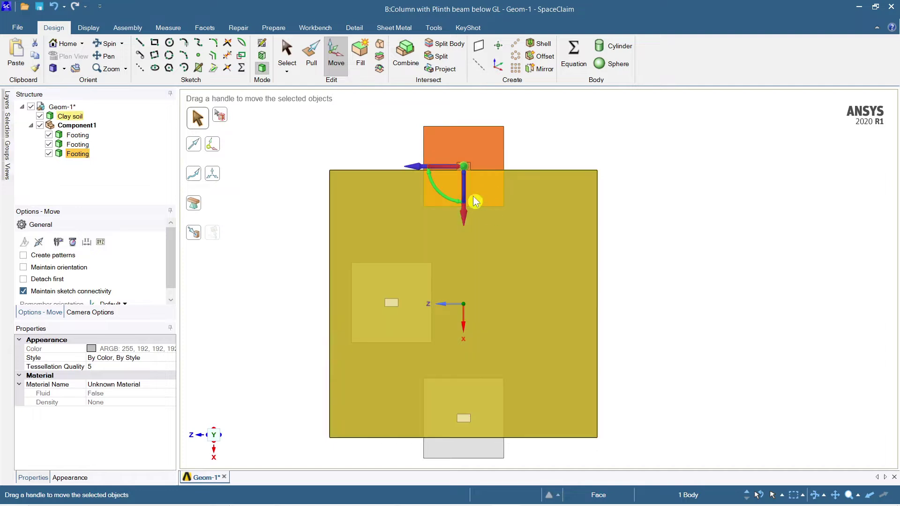
drag(465, 222, 457, 269)
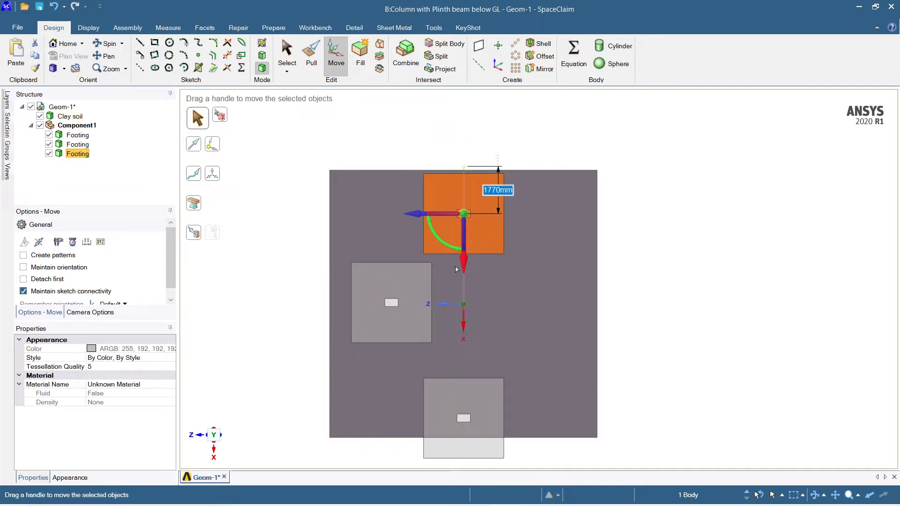
key(Escape)
Move the footing at the positive X edge about 3050 mm toward negative Z and shift it toward negative X inside the soil block
click(76, 145)
click(336, 54)
drag(412, 417, 493, 417)
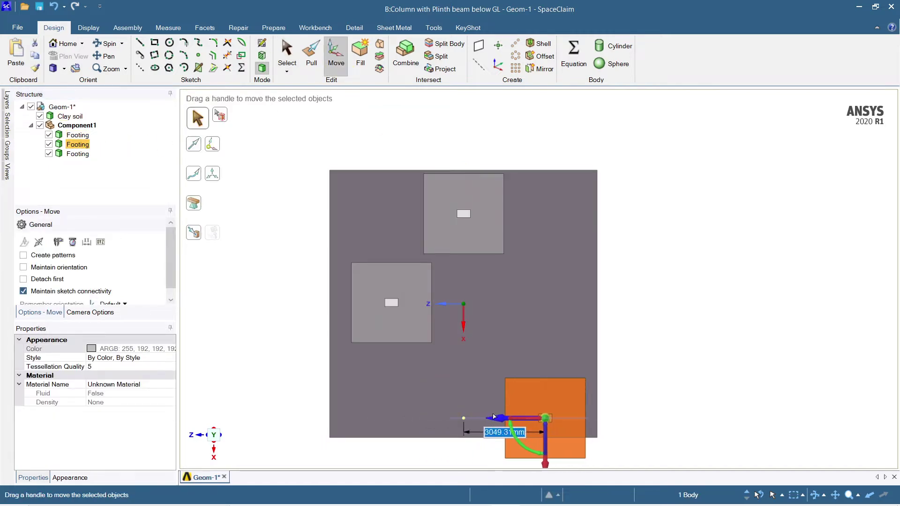
drag(547, 465, 555, 438)
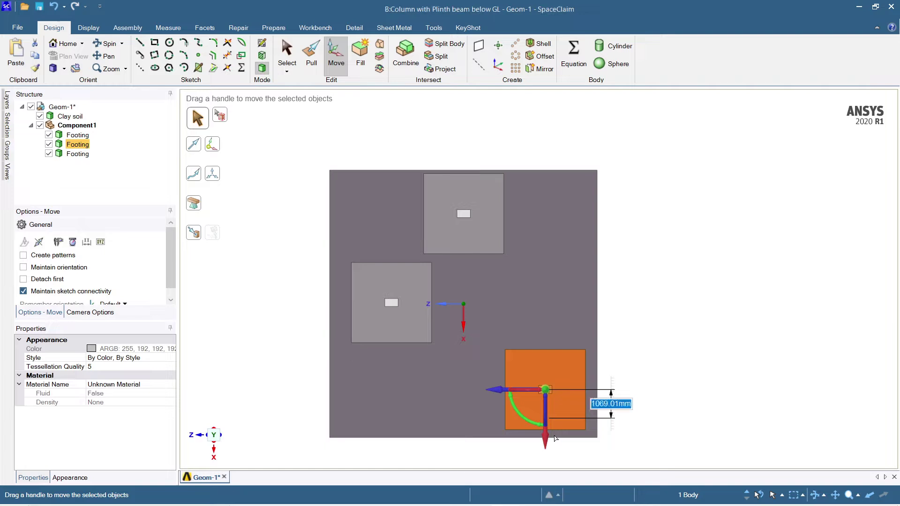
click(805, 407)
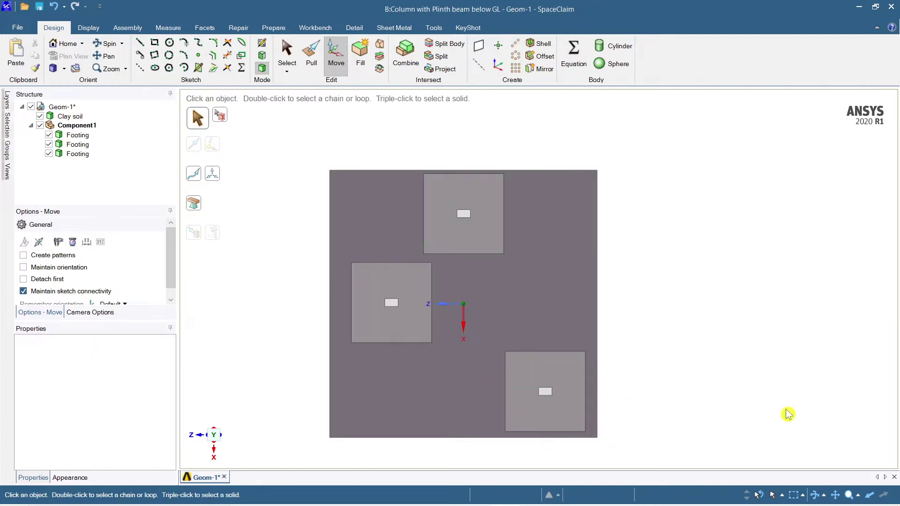
Duplicate the footing in the soil block's positive X, negative Z corner in place
click(422, 285)
click(325, 244)
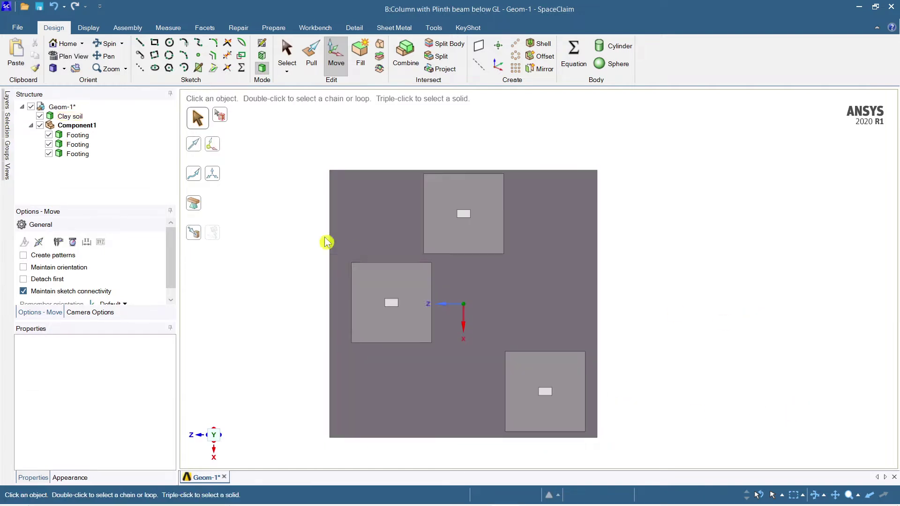
click(85, 148)
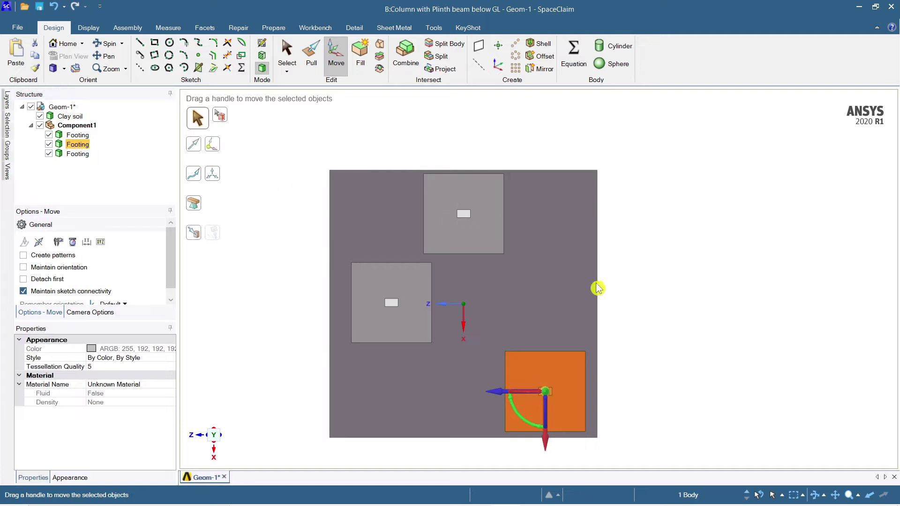
key(ctrl)
key(ctrl+c)
key(ctrl+v)
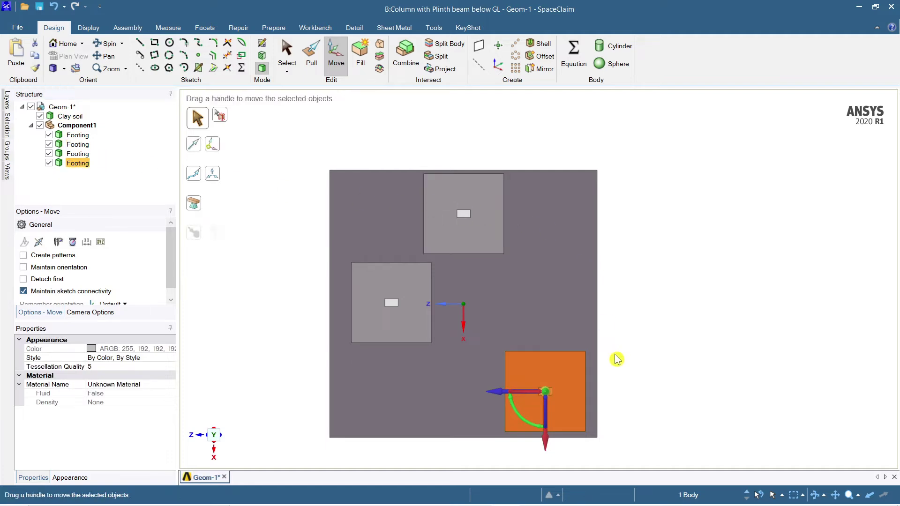
Move the duplicated footing about 6540 mm toward negative X, into the soil block's negative X, negative Z corner
drag(546, 444, 535, 270)
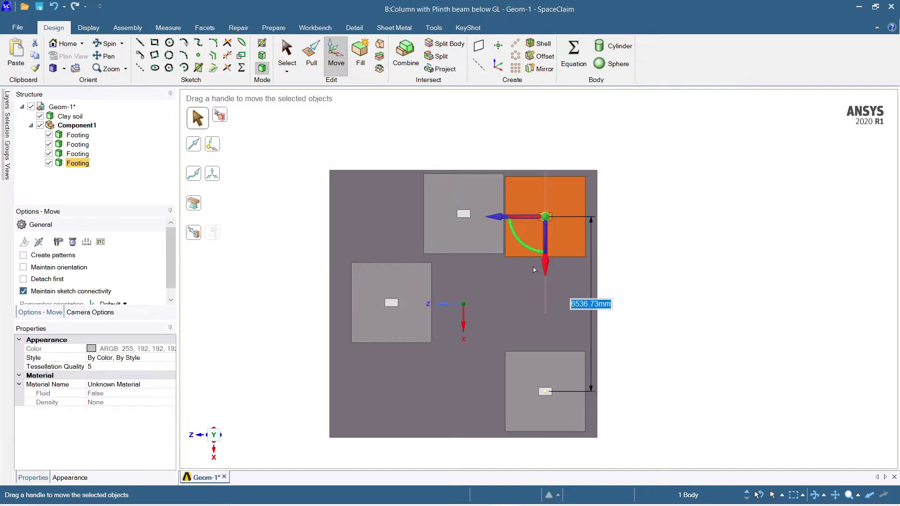
click(629, 291)
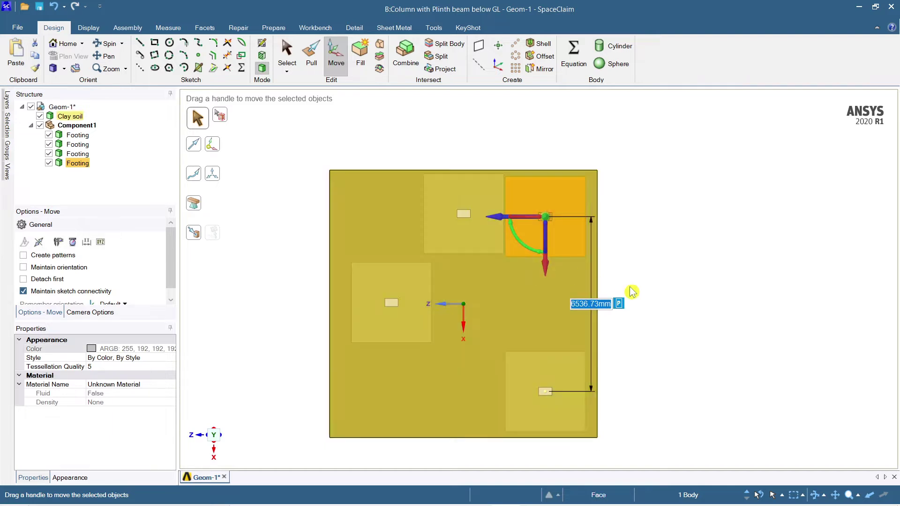
Move the middle footing on the negative X side about 3010 mm toward positive Z, into that corner of the soil
click(456, 194)
click(479, 206)
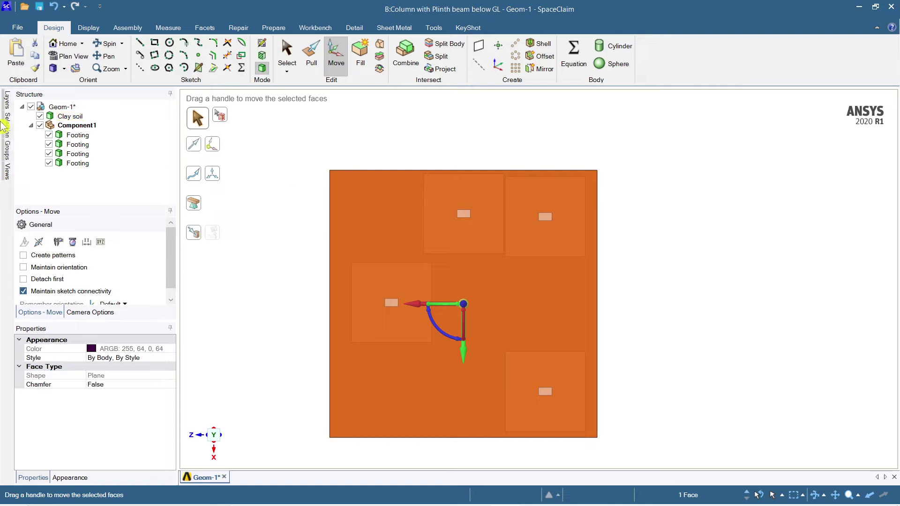
click(85, 145)
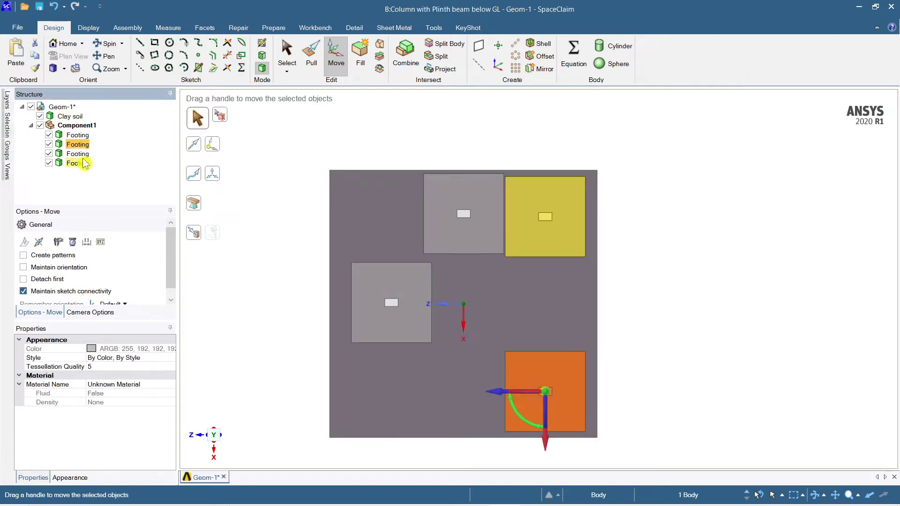
click(75, 163)
click(75, 153)
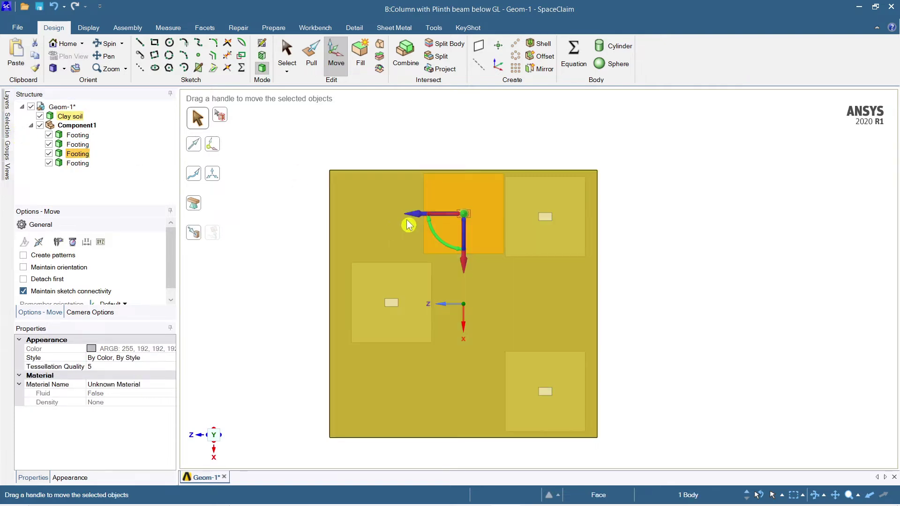
drag(415, 214, 335, 216)
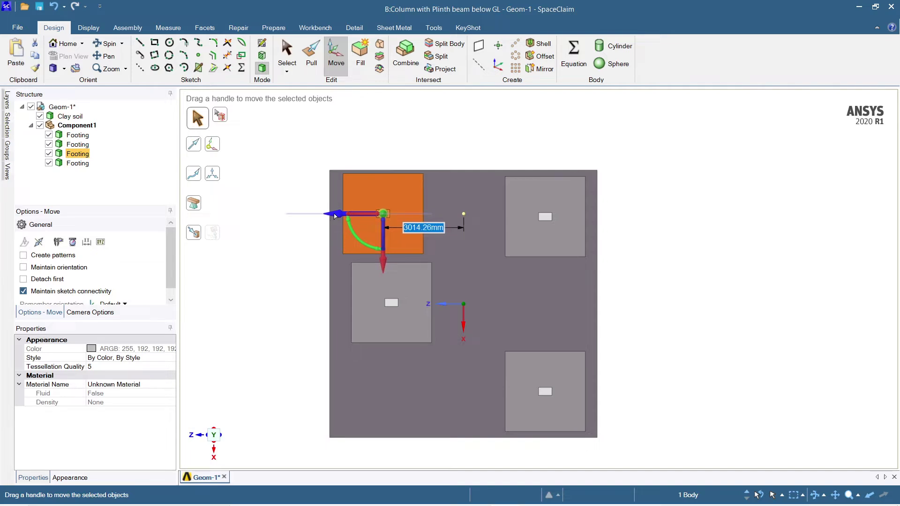
click(301, 298)
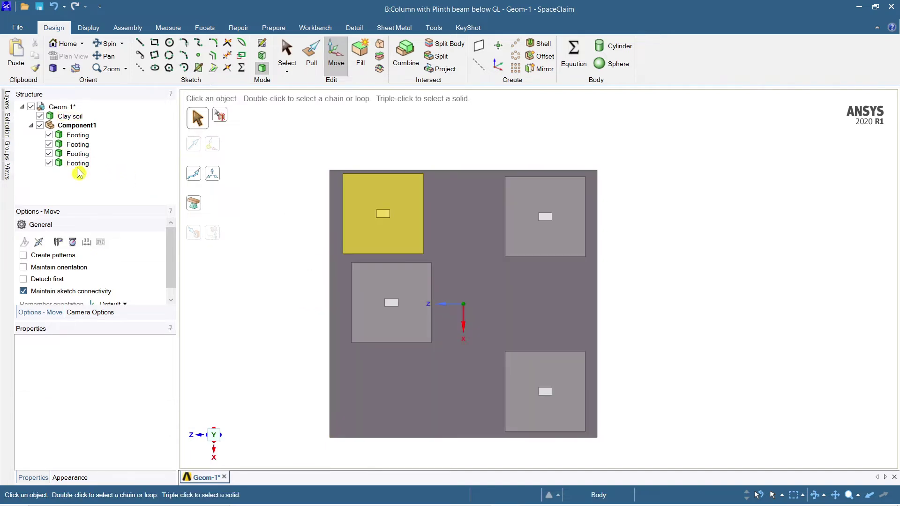
Move the remaining mid-side footing about 3140 mm toward positive X and 315 mm toward positive Z, and nudge it slightly back toward negative X
click(71, 136)
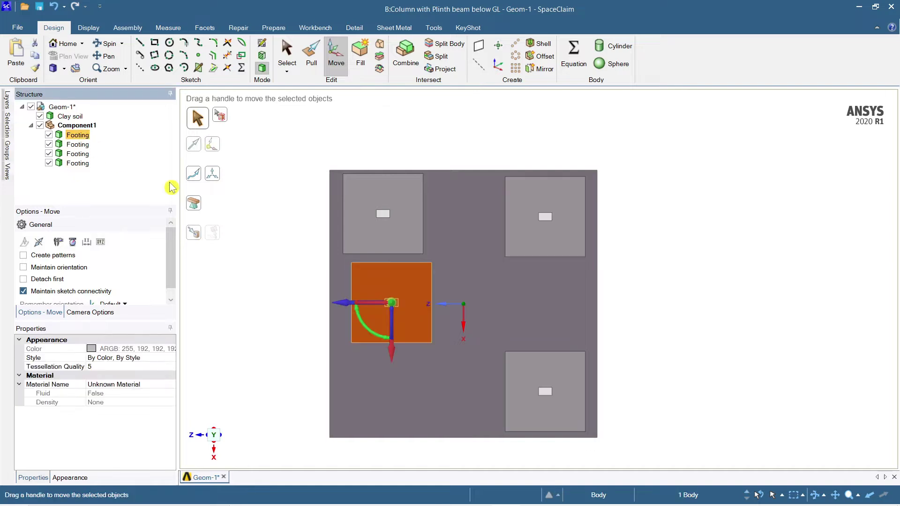
drag(392, 360, 386, 431)
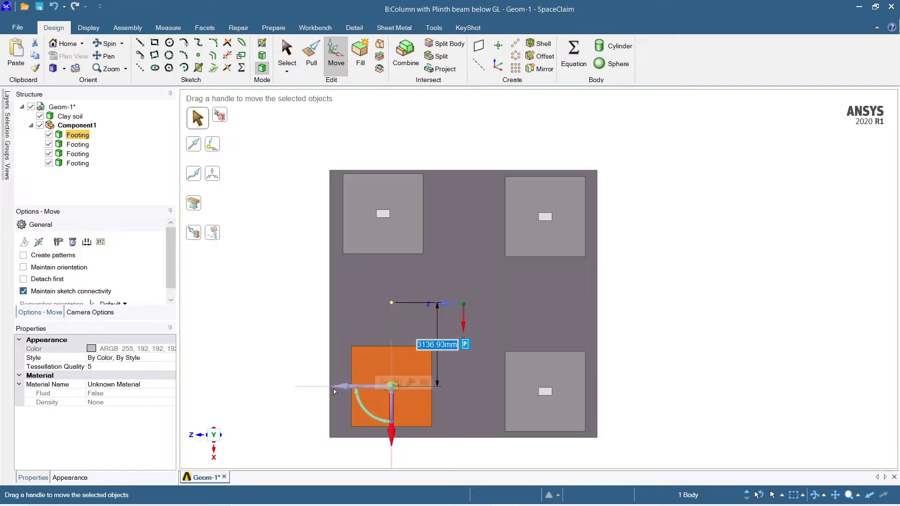
drag(345, 389, 338, 389)
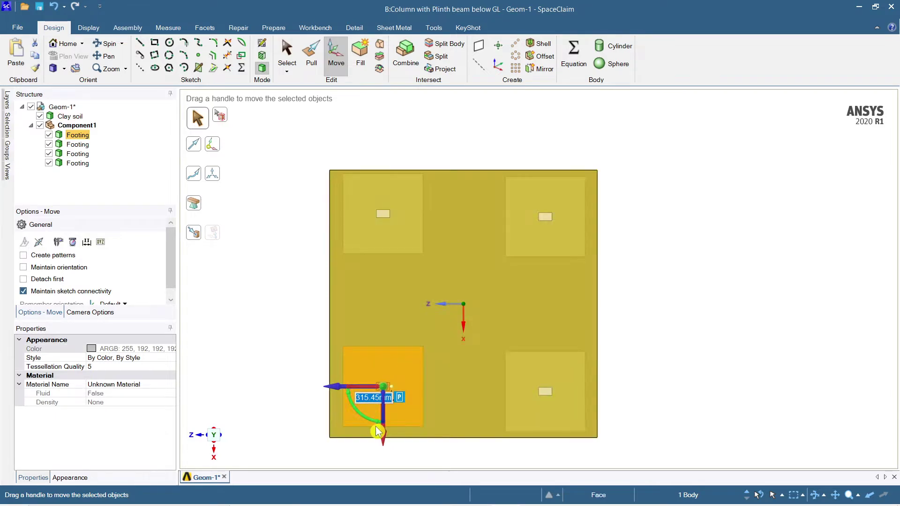
drag(382, 434, 385, 432)
click(548, 378)
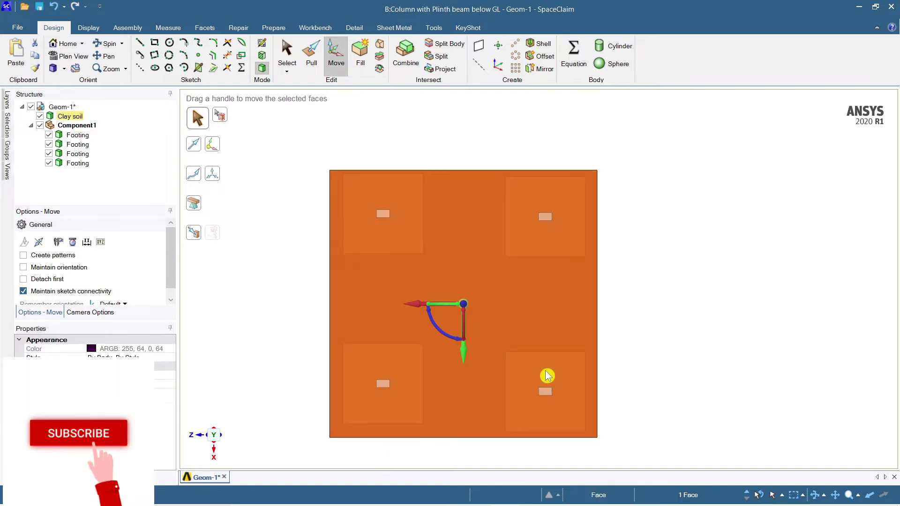
click(685, 382)
Shift the footing in the negative X, positive Z corner slightly toward positive X, away from the soil edge
click(84, 155)
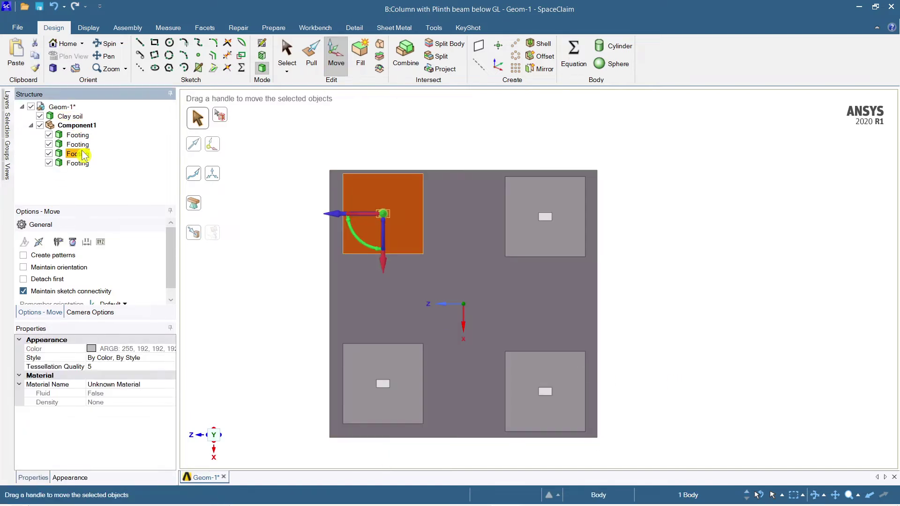
drag(383, 270, 382, 279)
click(195, 224)
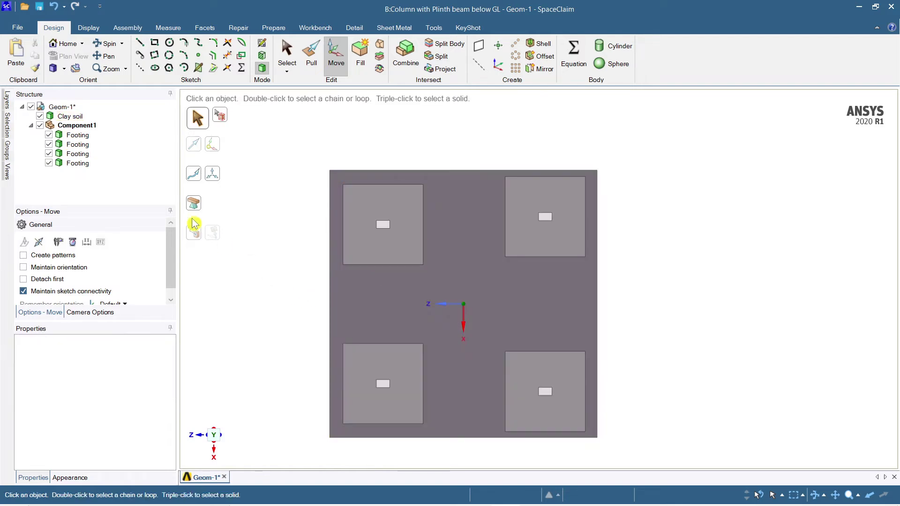
Move the footing in the negative X, negative Z corner about 315 mm toward positive X, level with its neighbour
click(76, 163)
click(545, 267)
drag(545, 269, 546, 277)
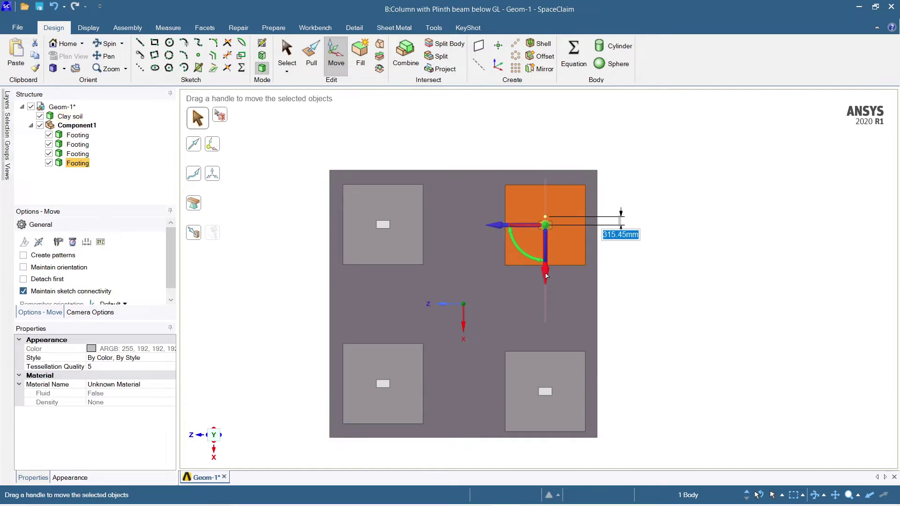
key(Escape)
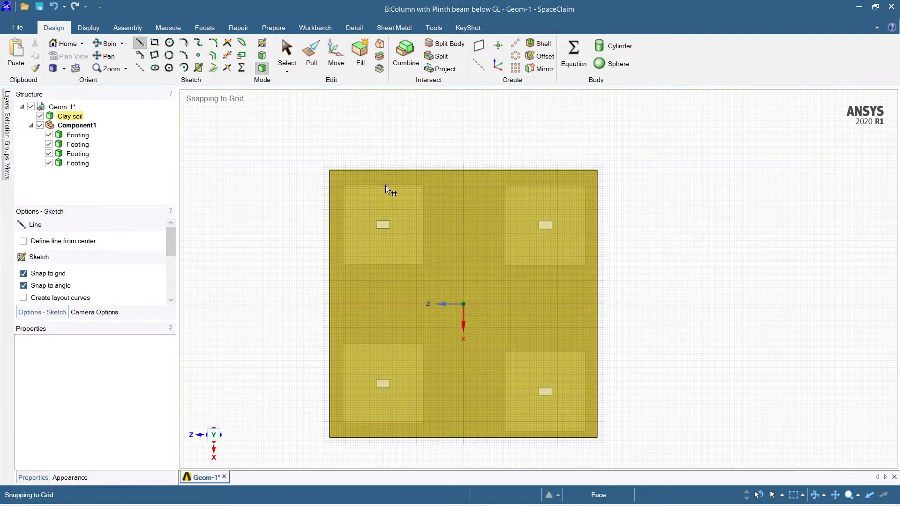
Sketch a reference line about 3080 mm long on the soil's top face, from the positive X, positive Z footing's inner corner toward negative Z
click(389, 200)
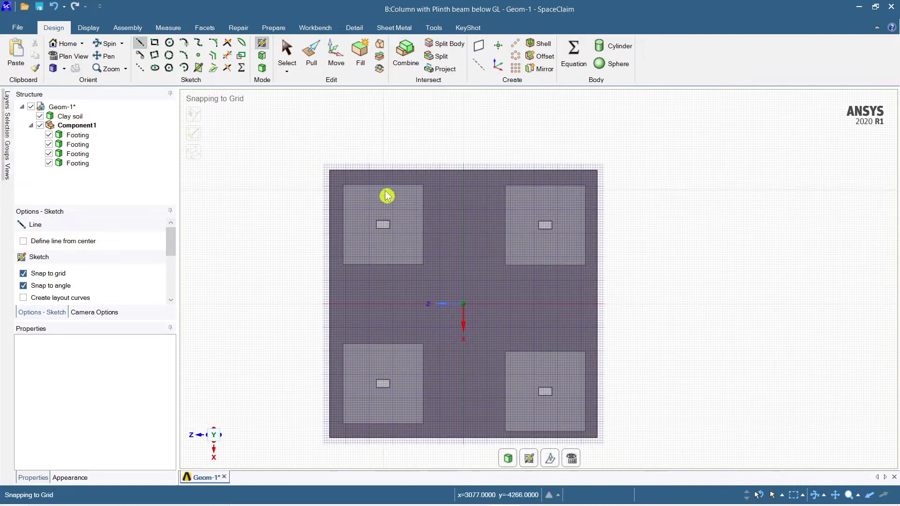
click(423, 186)
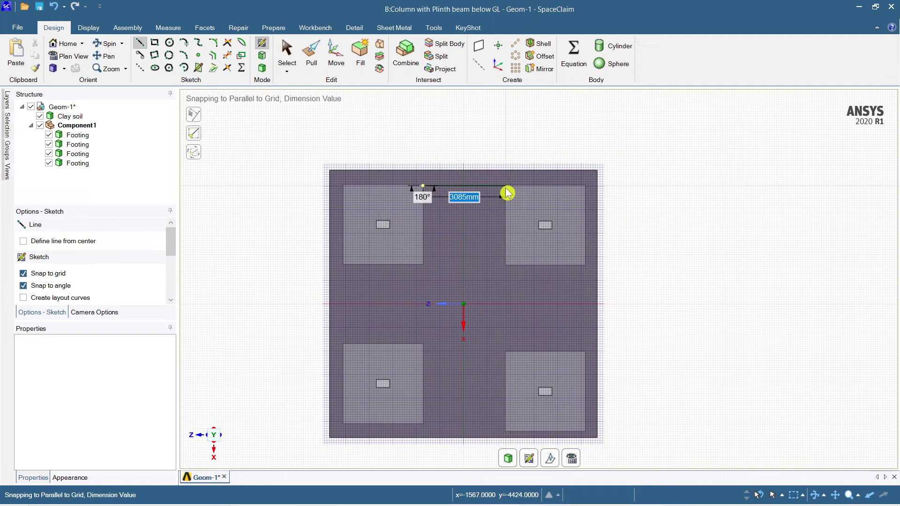
key(Escape)
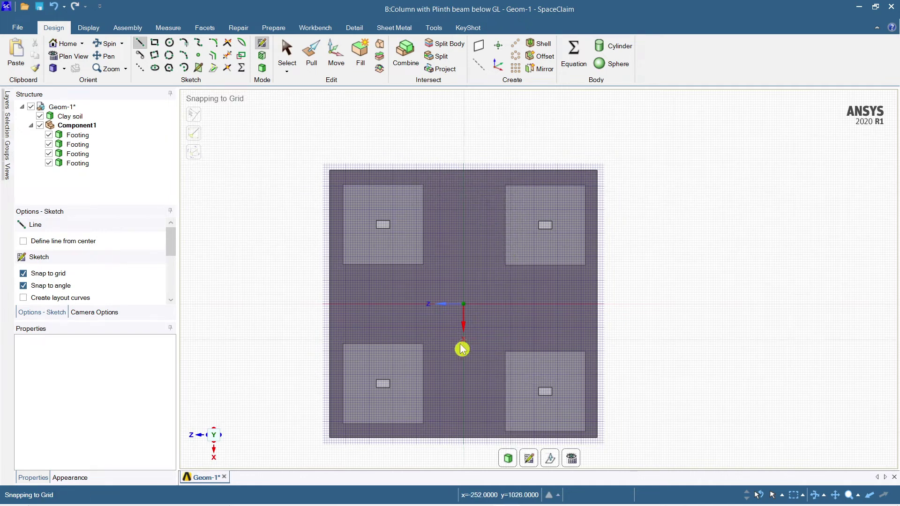
click(424, 347)
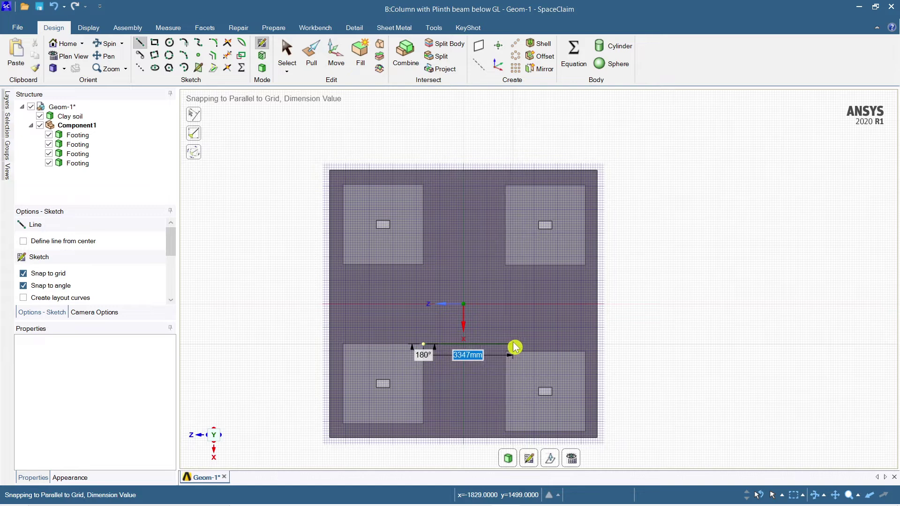
scroll(508, 349, up, 3)
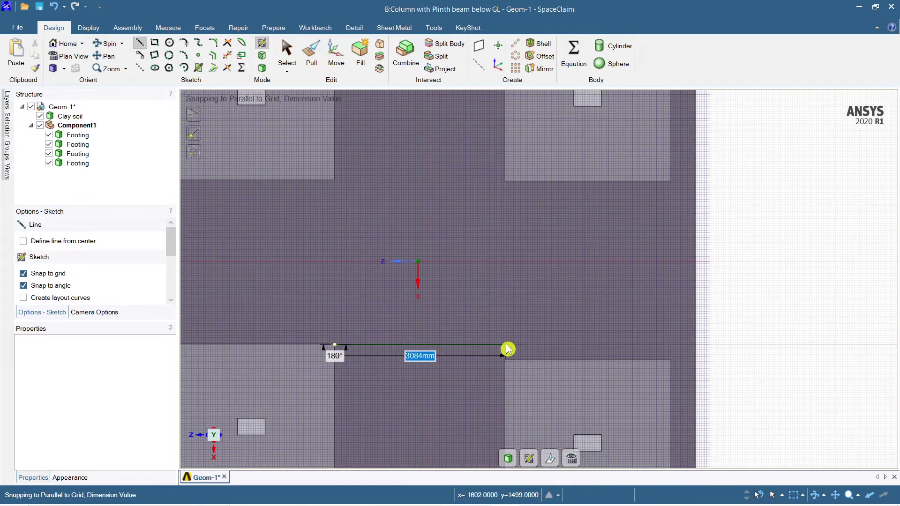
click(507, 349)
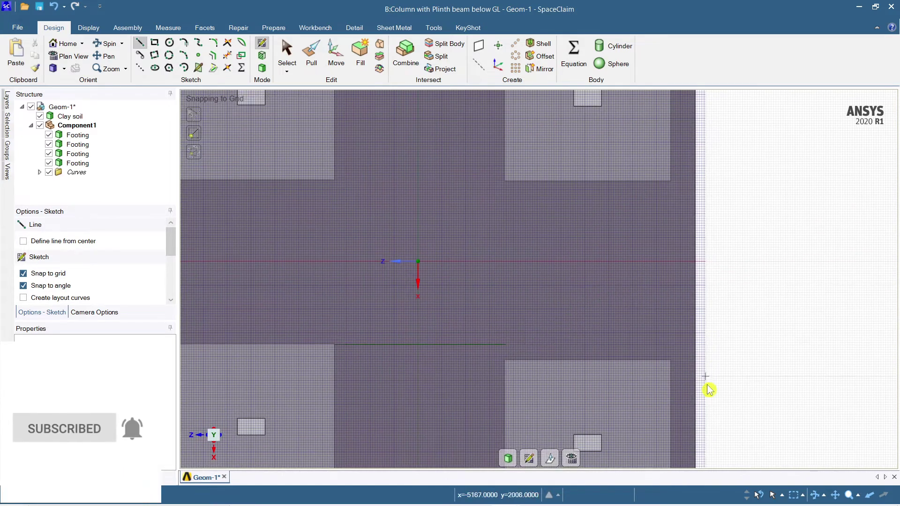
shift+middle_drag(692, 362, 693, 307)
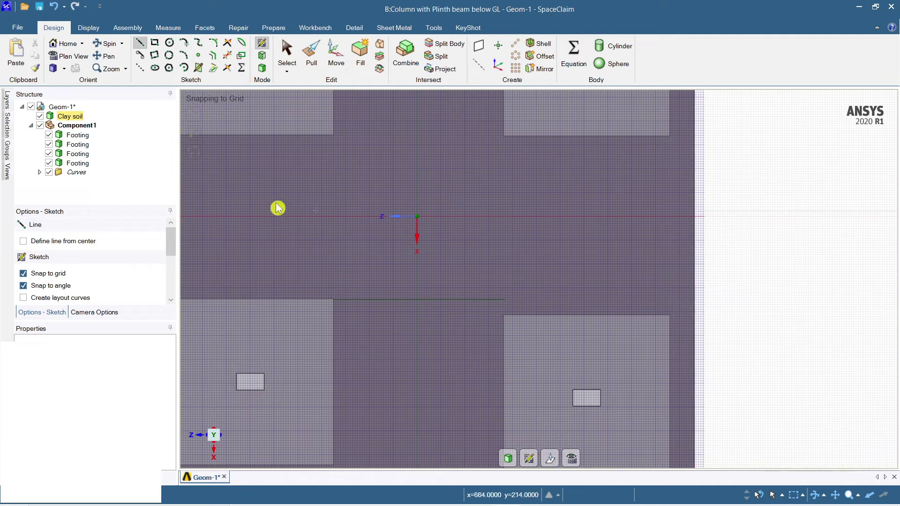
click(77, 145)
key(m)
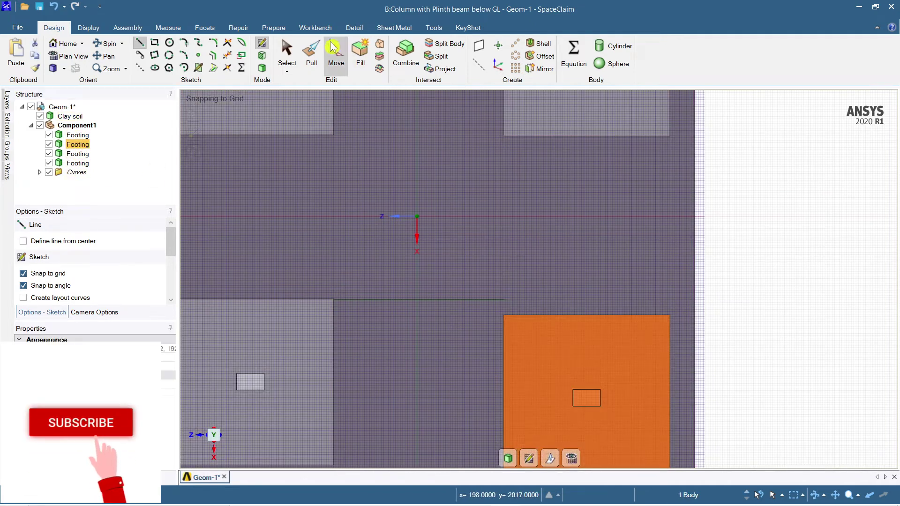
scroll(607, 402, up, 2)
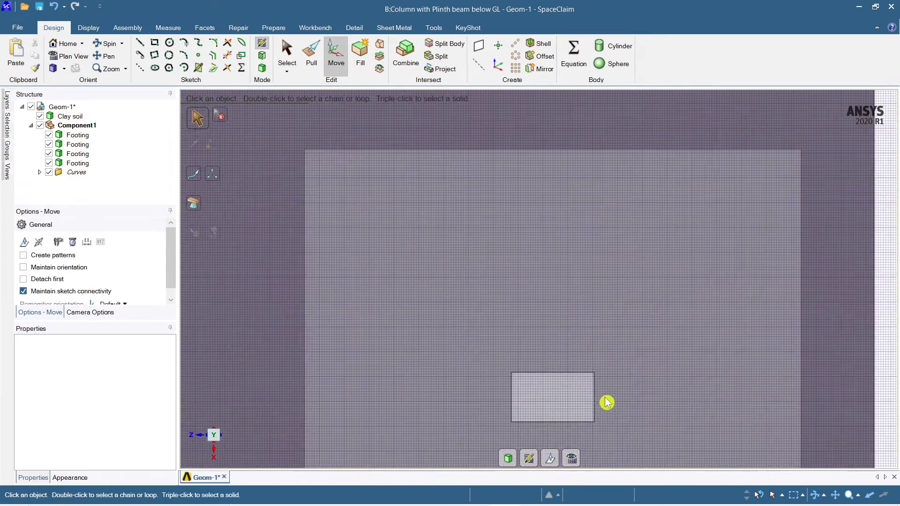
scroll(626, 400, down, 5)
shift+middle_drag(845, 412, 694, 393)
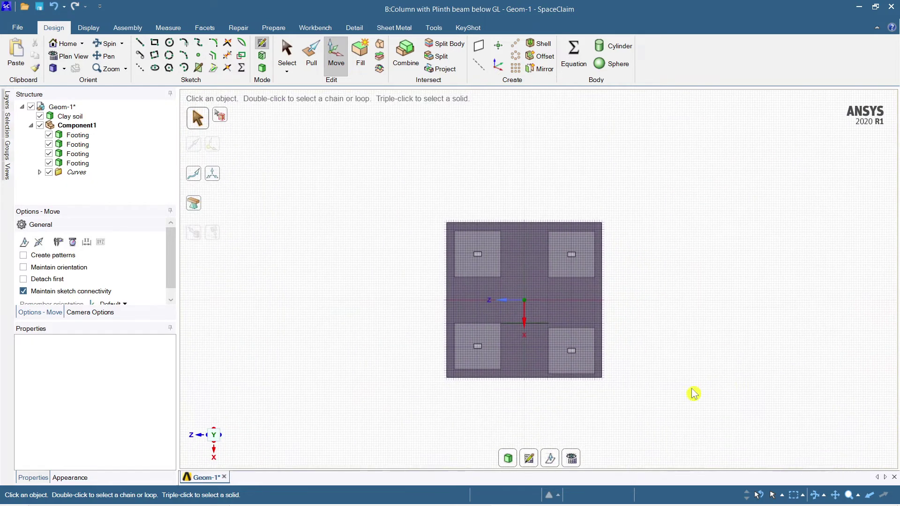
End the sketch on the soil's top face and return to solid editing with nothing selected
key(s)
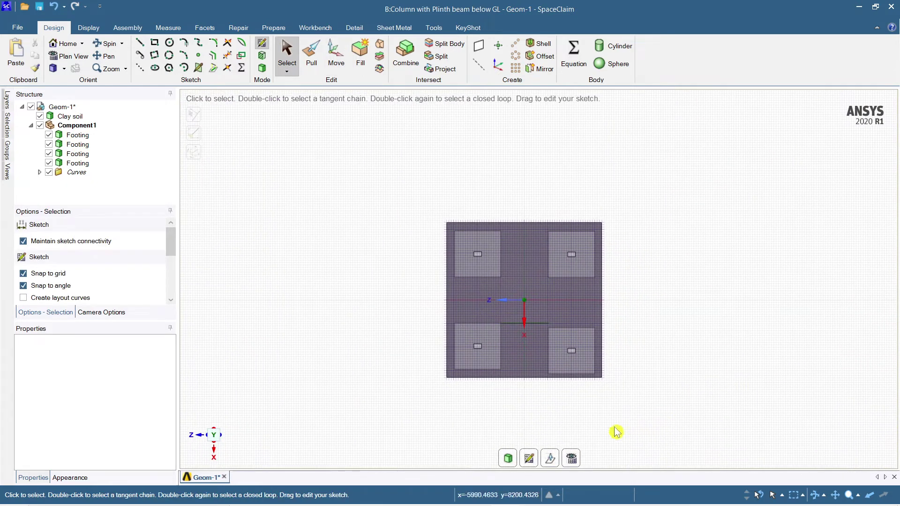
click(508, 460)
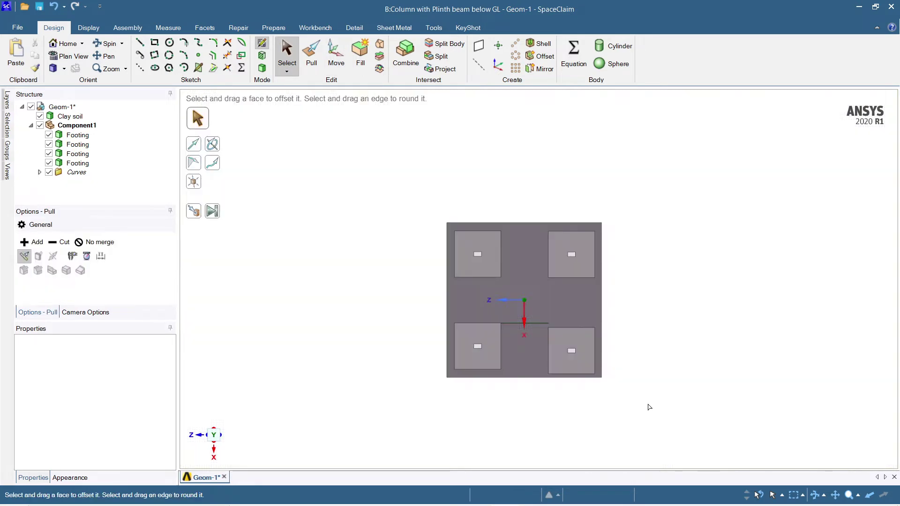
key(s)
click(584, 352)
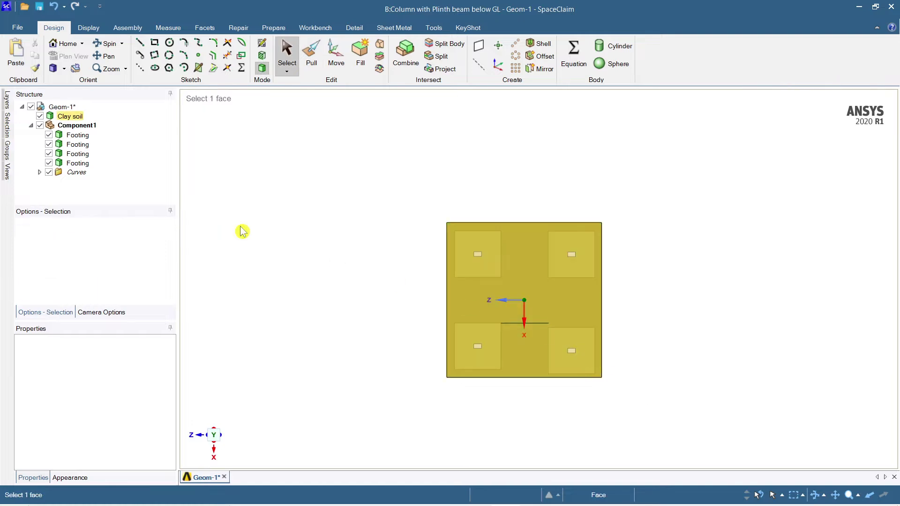
click(242, 231)
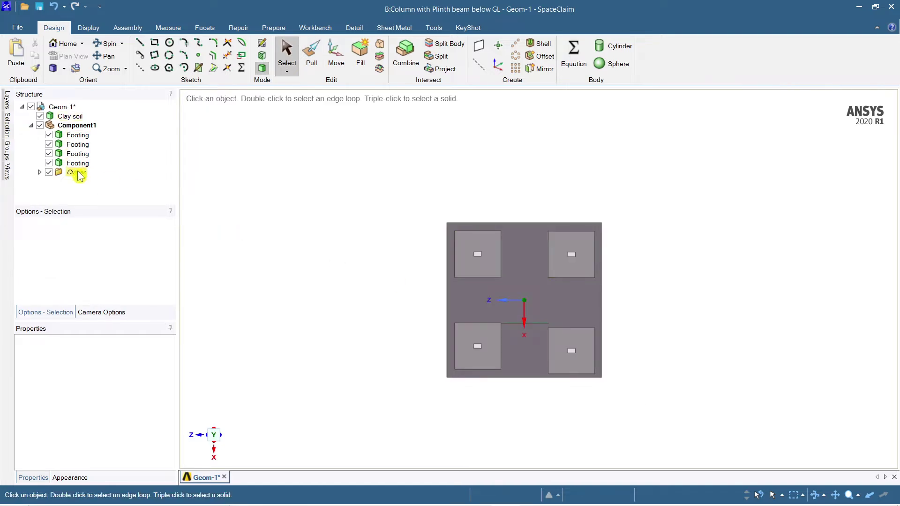
Move the positive X, negative Z footing about 330 mm toward negative X and fine-tune it so its inner edge lines up with the reference line
click(77, 135)
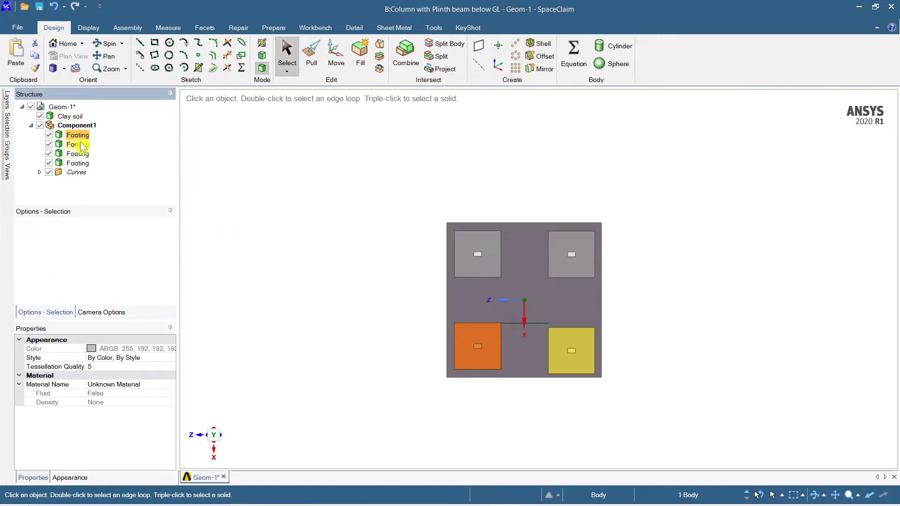
click(80, 144)
click(334, 56)
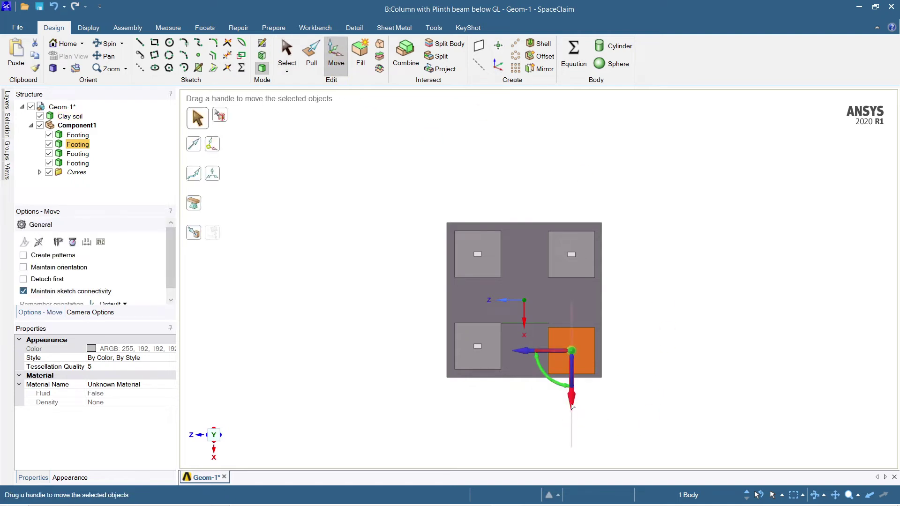
drag(572, 406, 572, 401)
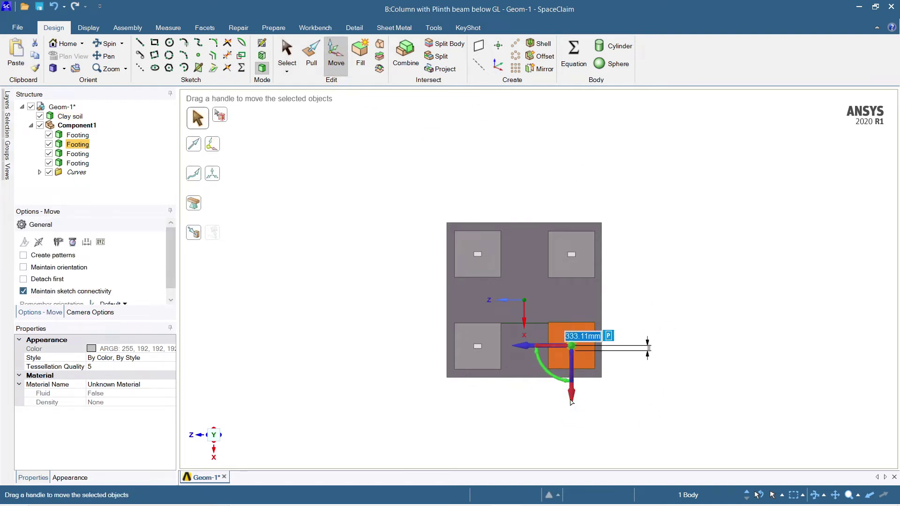
scroll(571, 402, up, 5)
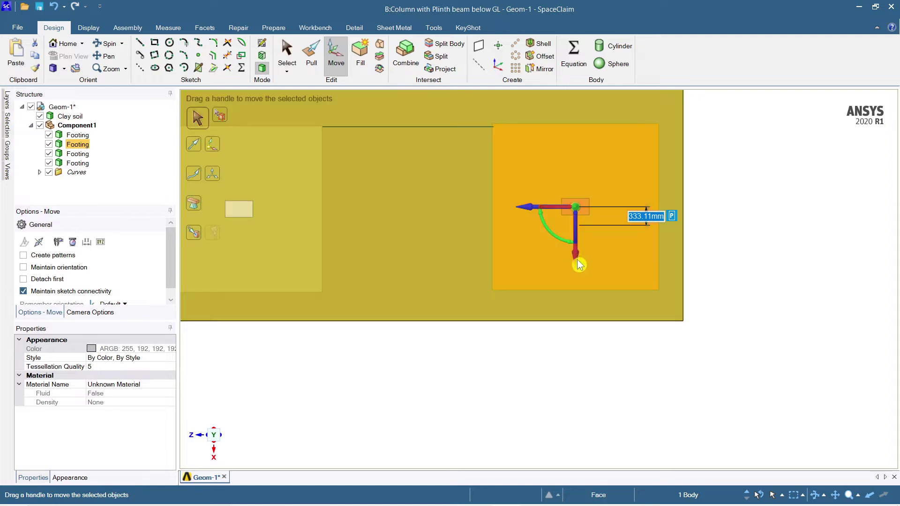
drag(576, 262, 576, 264)
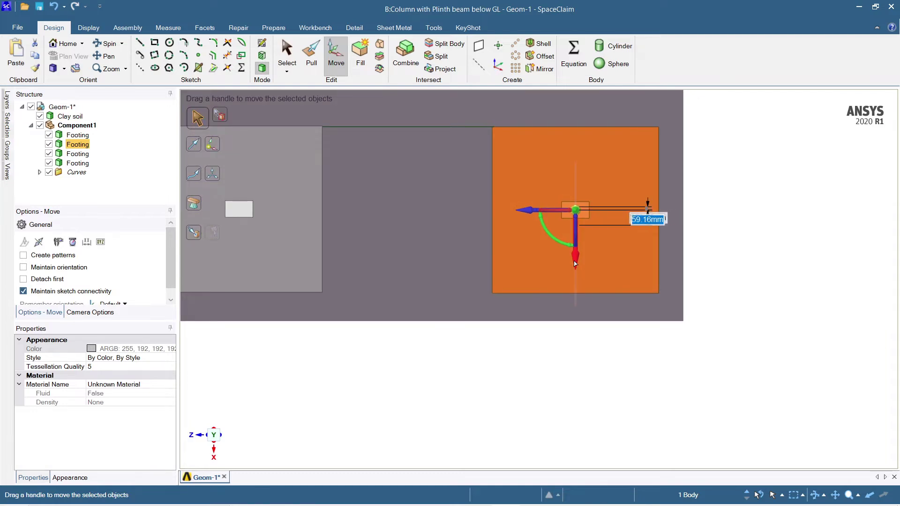
key(Escape)
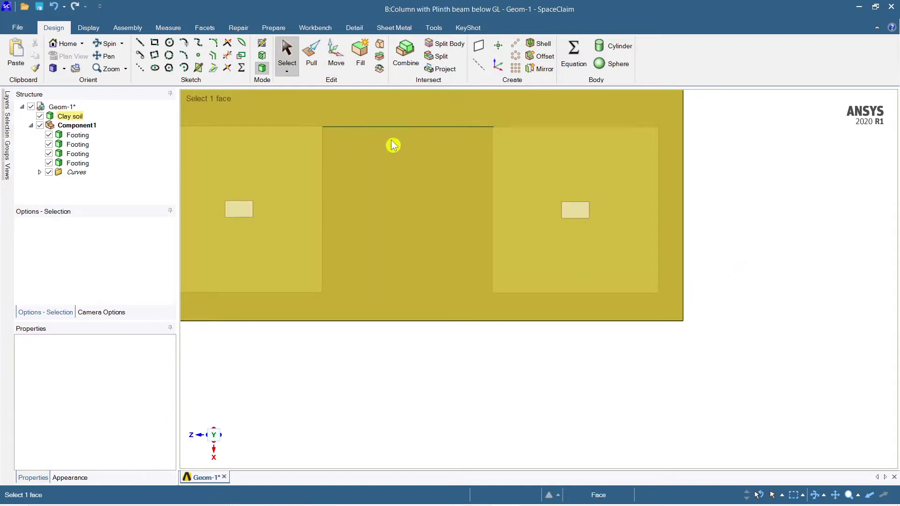
Delete the sketched reference line between the two positive X footings on the soil's top face
click(401, 128)
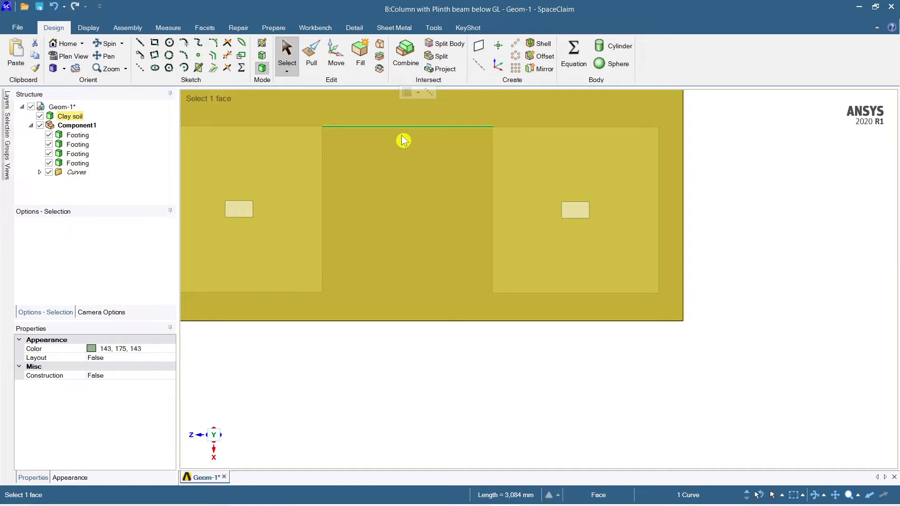
key(Delete)
scroll(683, 294, down, 4)
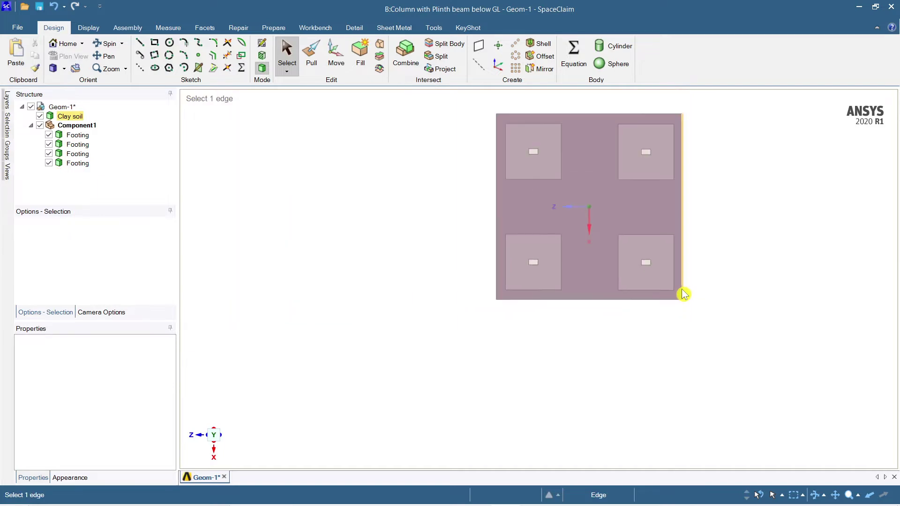
shift+middle_drag(684, 294, 642, 353)
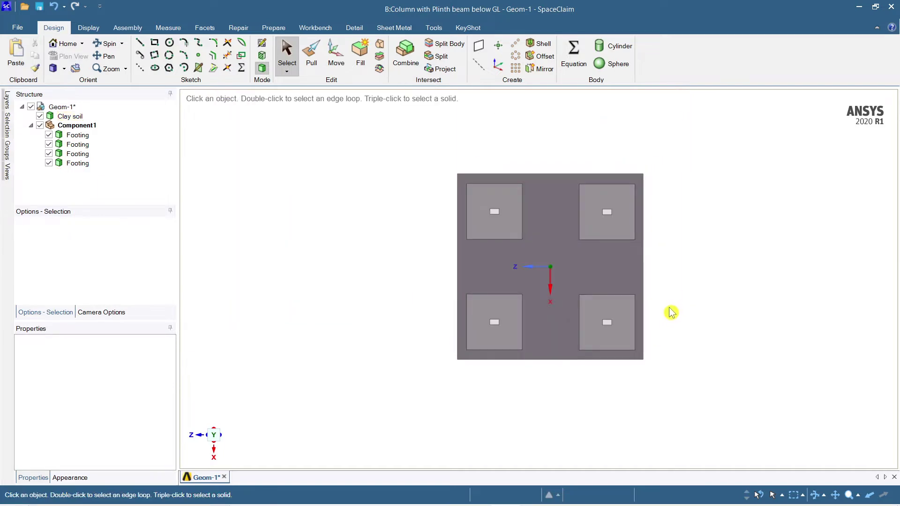
Highlight each of the four footings in turn and examine the alignment of their columns from above and from the front
click(77, 135)
click(78, 145)
click(77, 154)
click(78, 163)
click(314, 178)
scroll(314, 178, up, 5)
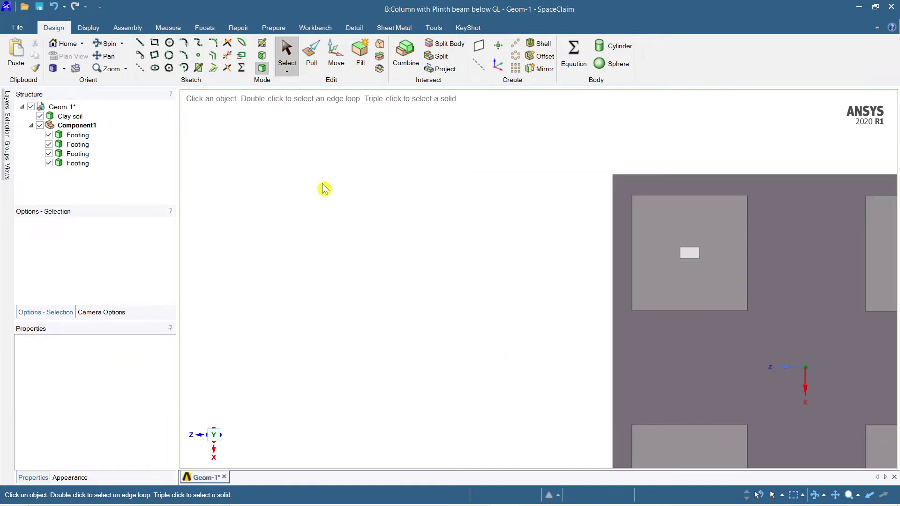
scroll(770, 297, down, 3)
shift+middle_drag(778, 348, 640, 285)
middle_drag(588, 335, 627, 343)
mouse_move(688, 348)
shift+middle_down()
mouse_move(680, 359)
mouse_move(695, 358)
mouse_move(735, 321)
mouse_move(761, 333)
mouse_move(707, 361)
mouse_move(671, 364)
mouse_move(745, 360)
mouse_move(717, 391)
mouse_move(655, 366)
mouse_move(644, 371)
shift+middle_up()
key(v)
scroll(555, 341, up, 5)
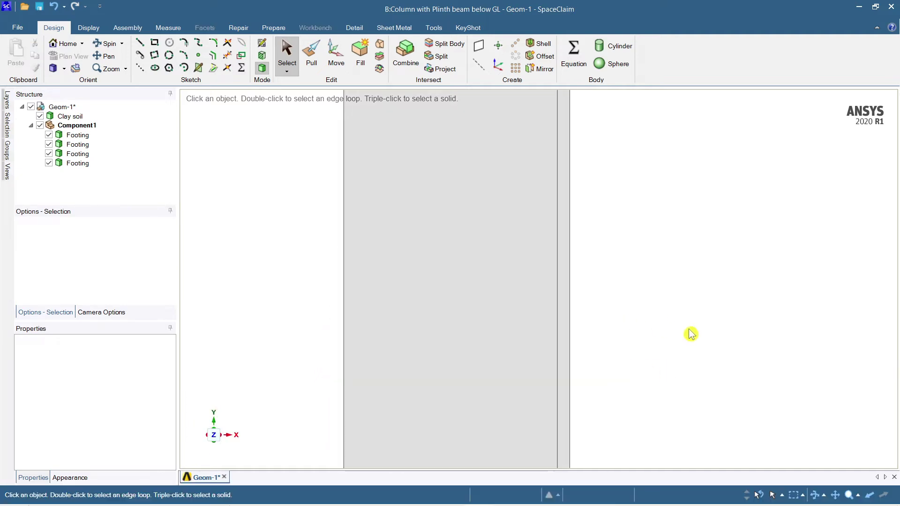
scroll(689, 333, down, 3)
scroll(706, 347, down, 3)
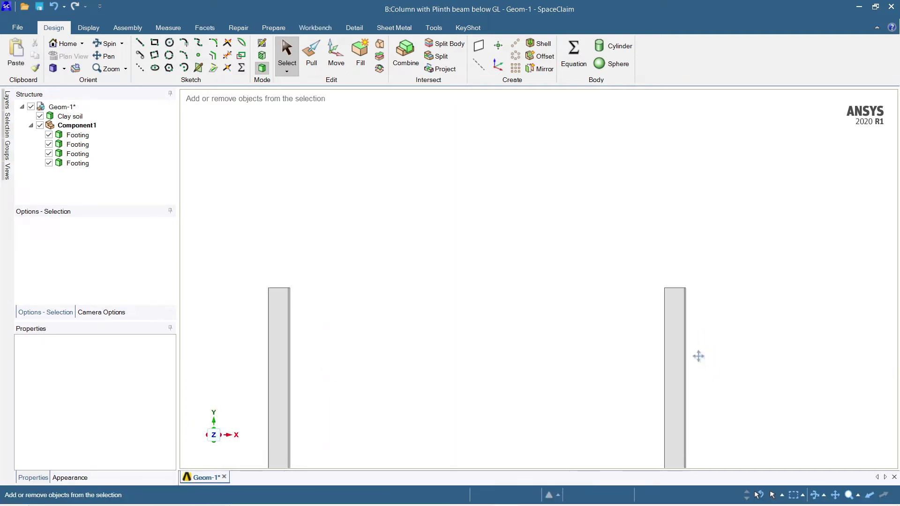
ctrl+middle_drag(699, 356, 802, 225)
scroll(814, 250, up, 2)
middle_drag(835, 309, 677, 326)
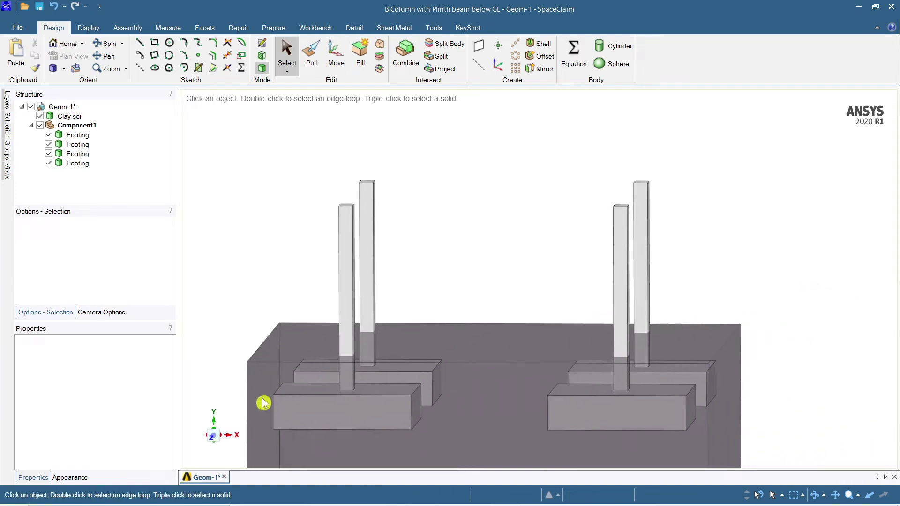
Move the negative X, positive Z footing slightly toward positive X in front view so its column covers the one behind it
click(215, 443)
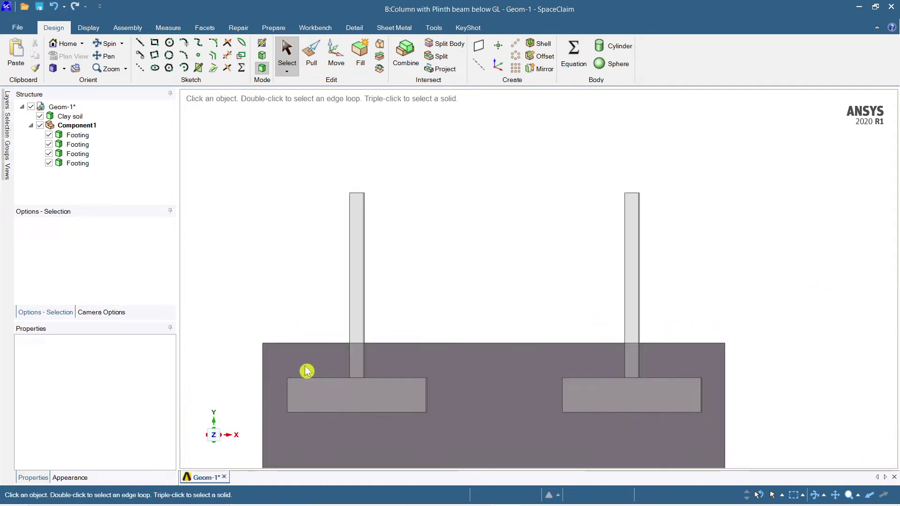
click(361, 291)
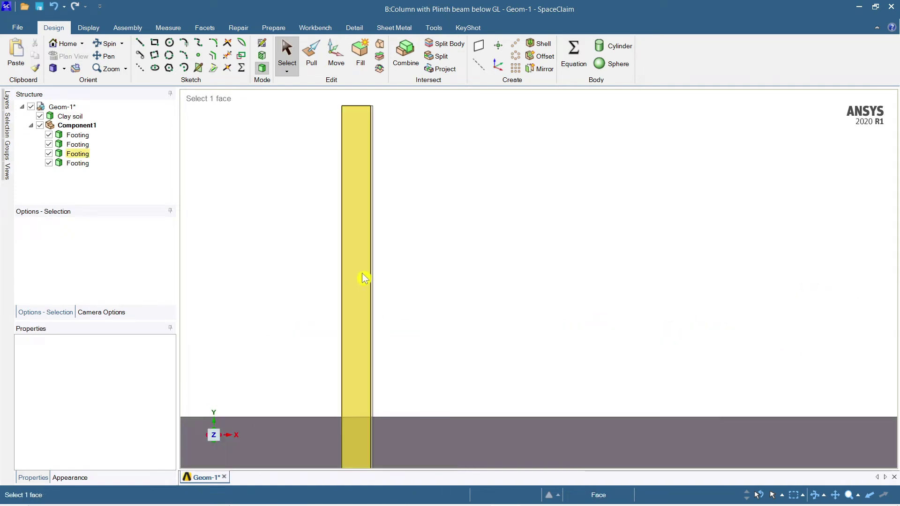
click(356, 155)
click(382, 116)
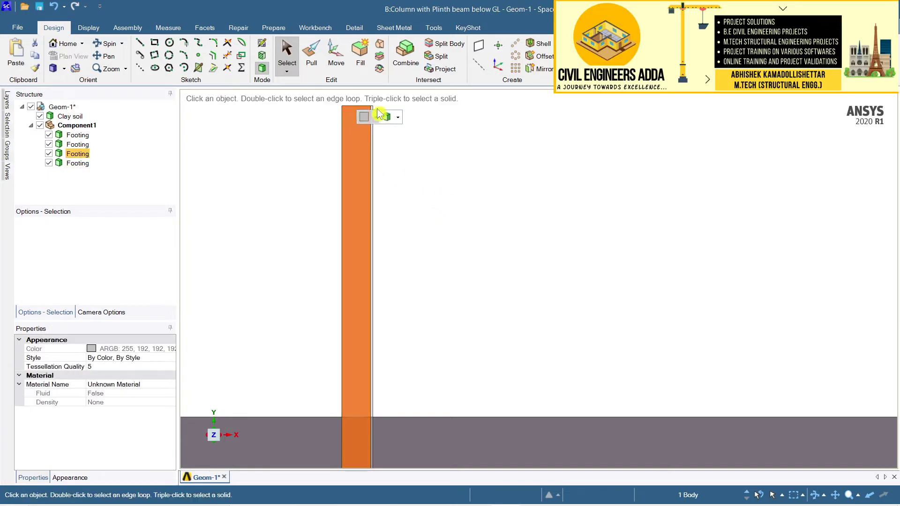
click(336, 55)
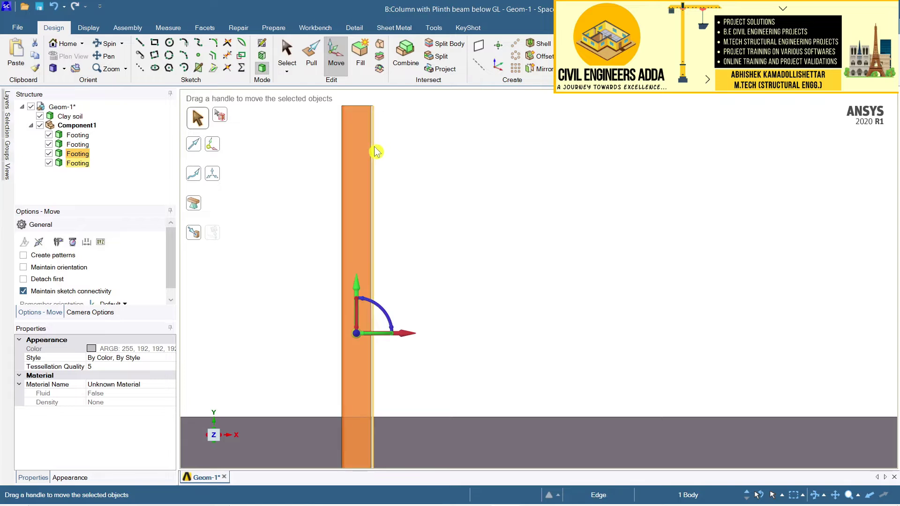
drag(401, 333, 404, 334)
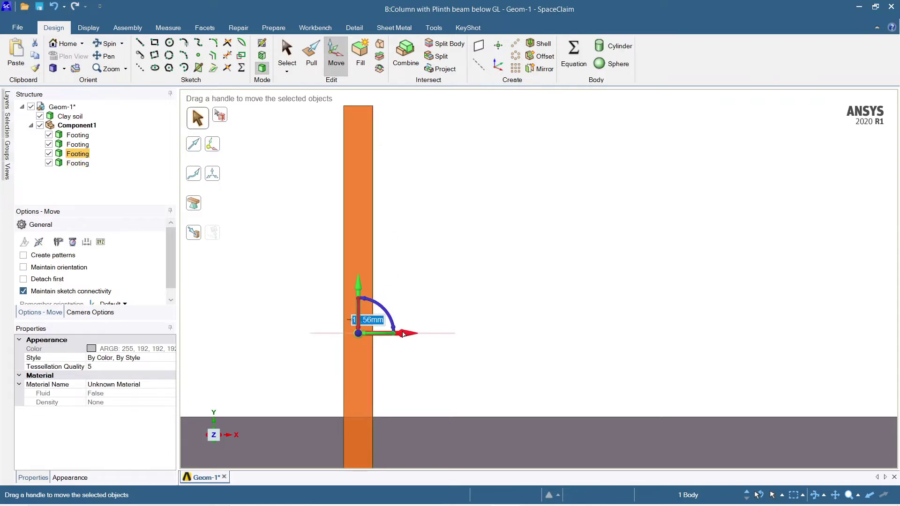
click(441, 266)
key(s)
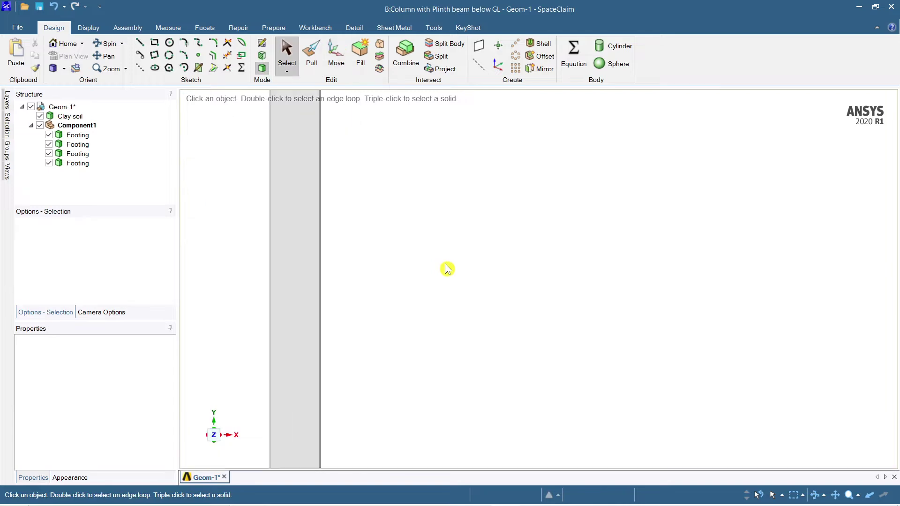
Try to move the front column face of the positive X, positive Z footing slightly toward positive X
scroll(440, 266, down, 5)
shift+middle_drag(539, 299, 450, 301)
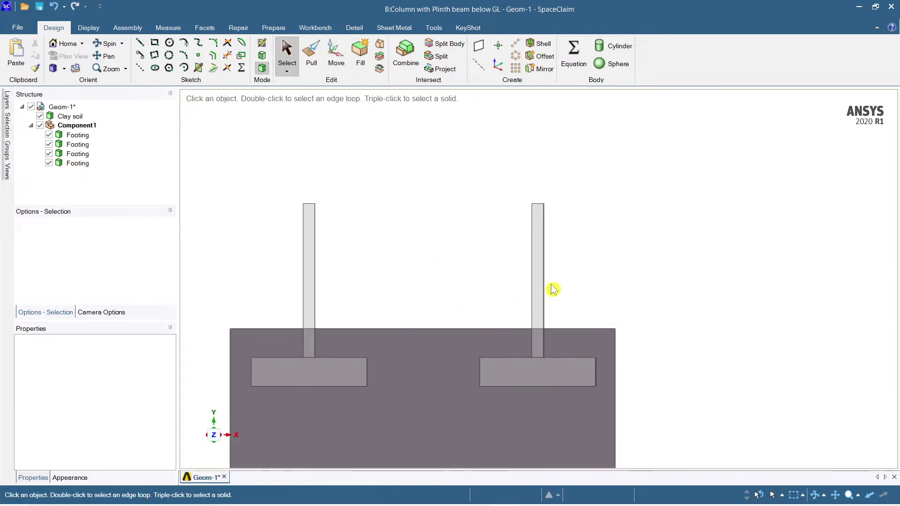
scroll(538, 249, up, 6)
scroll(529, 237, down, 4)
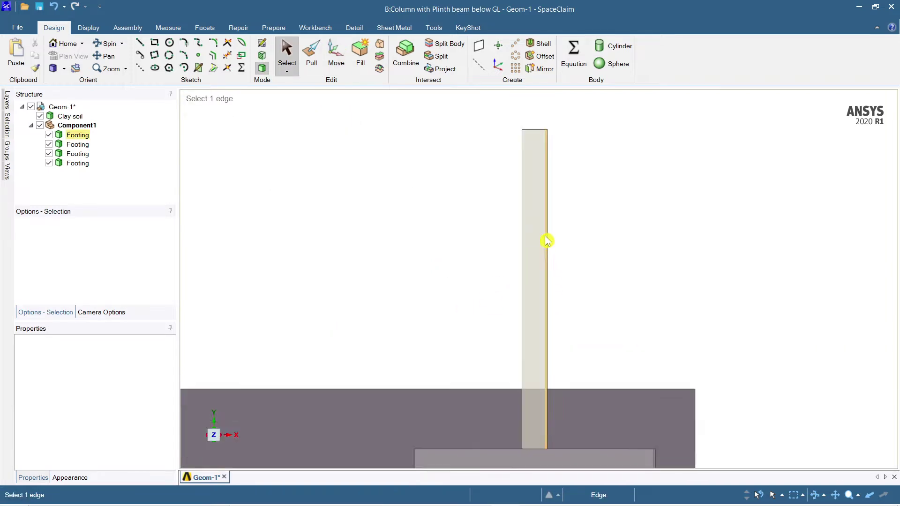
click(539, 237)
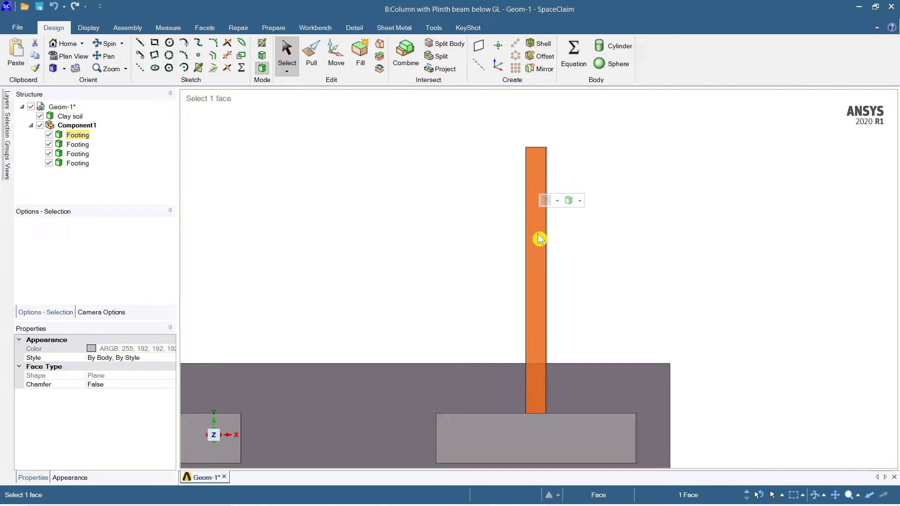
key(m)
scroll(563, 220, up, 5)
scroll(498, 238, up, 1)
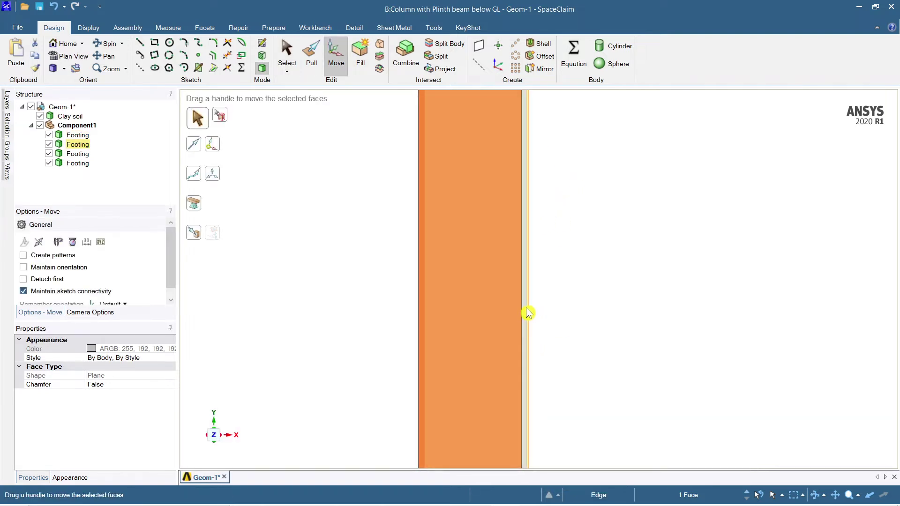
scroll(541, 323, down, 4)
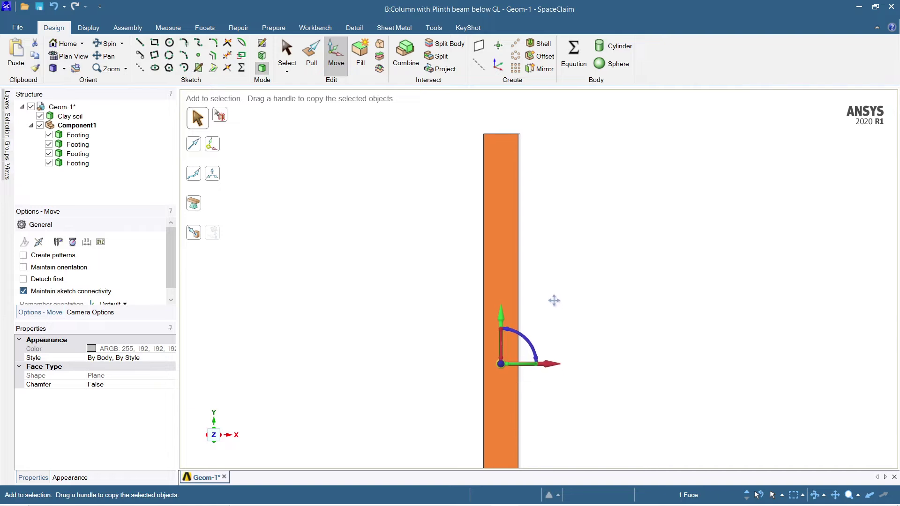
scroll(539, 364, up, 2)
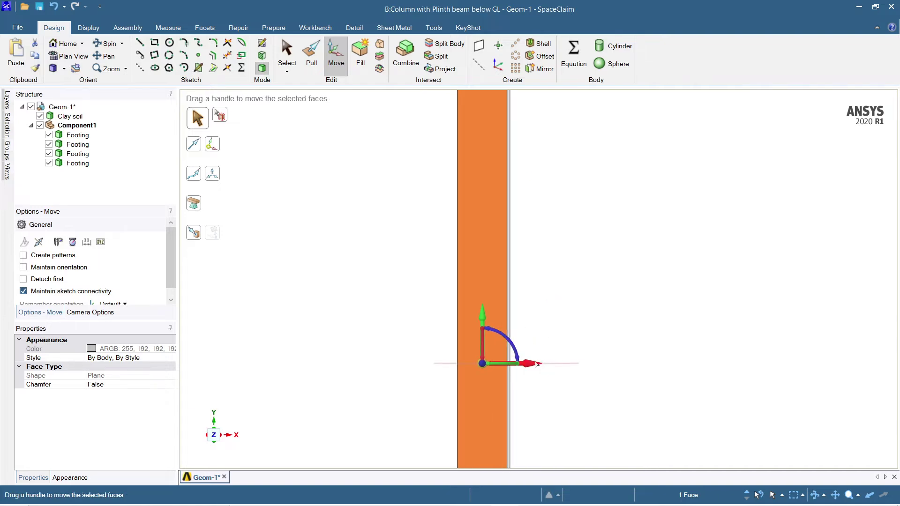
drag(535, 364, 539, 365)
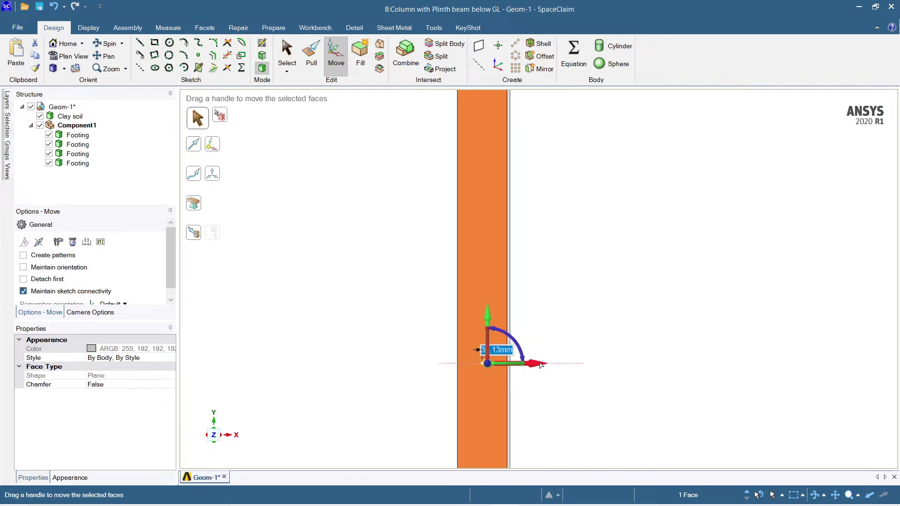
click(566, 332)
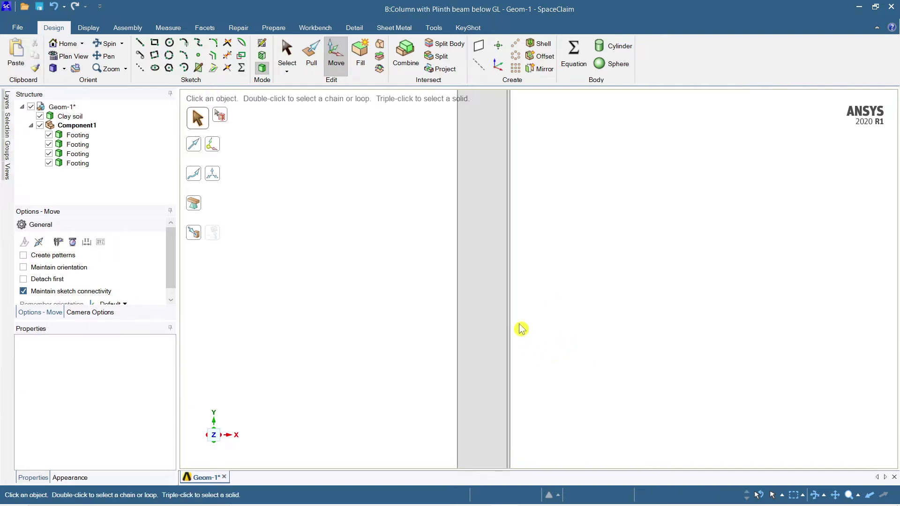
Try a larger move of the same column face toward positive X
click(475, 312)
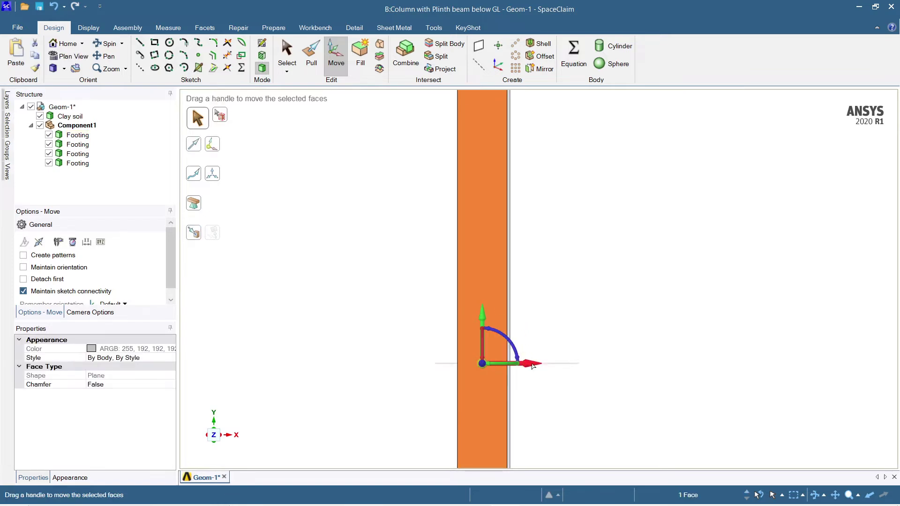
drag(529, 366, 545, 366)
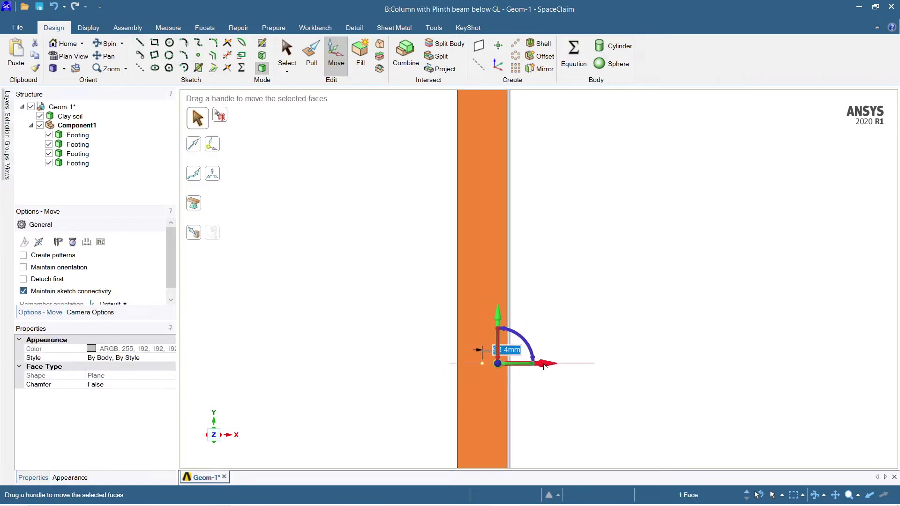
click(609, 341)
Move the whole positive X, positive Z footing slightly toward positive X in front view until its column covers the one behind, and end the Move tool
scroll(609, 341, down, 3)
middle_drag(585, 330, 649, 325)
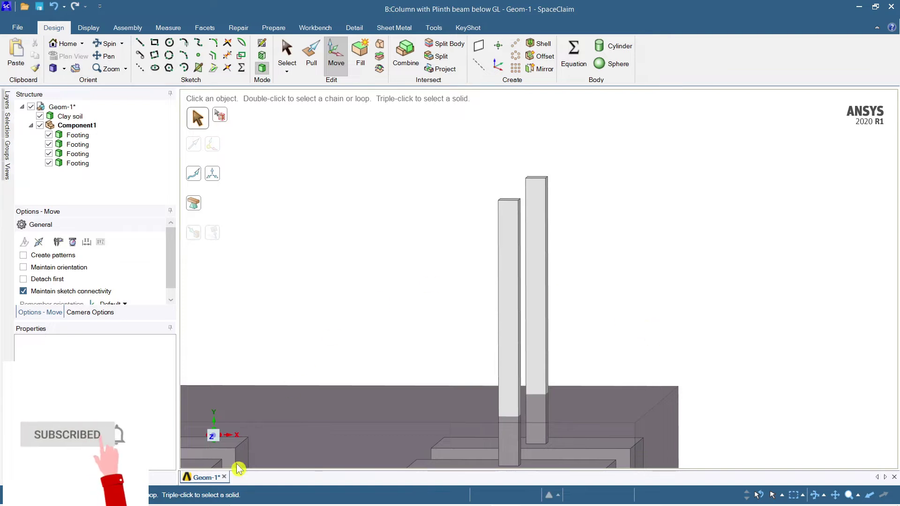
click(212, 436)
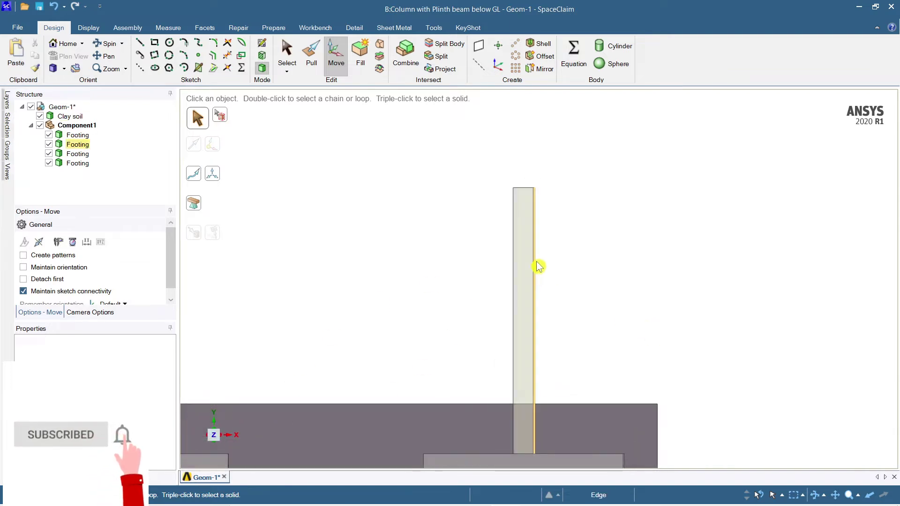
click(523, 205)
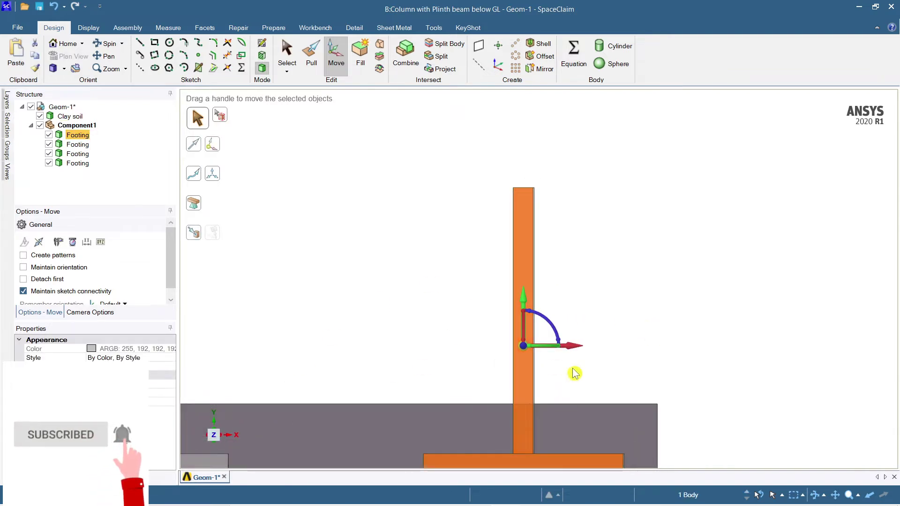
click(573, 349)
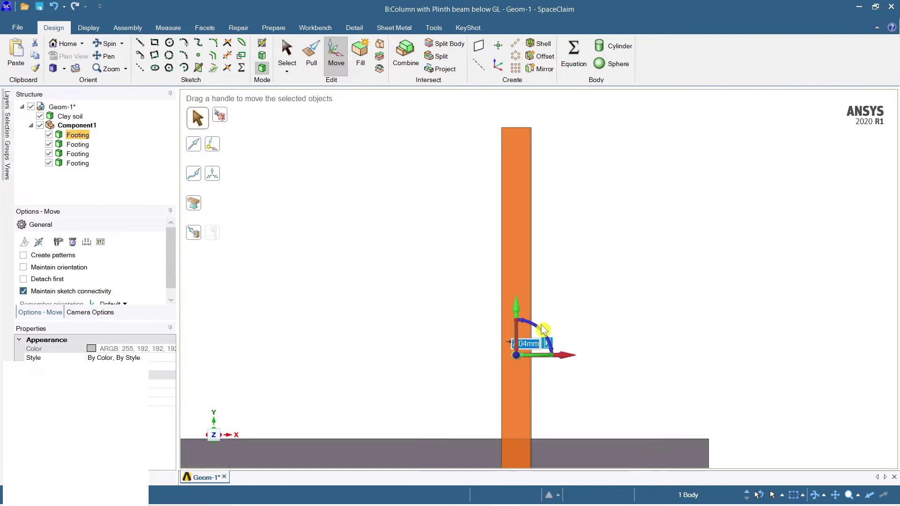
scroll(544, 330, up, 5)
drag(499, 443, 505, 437)
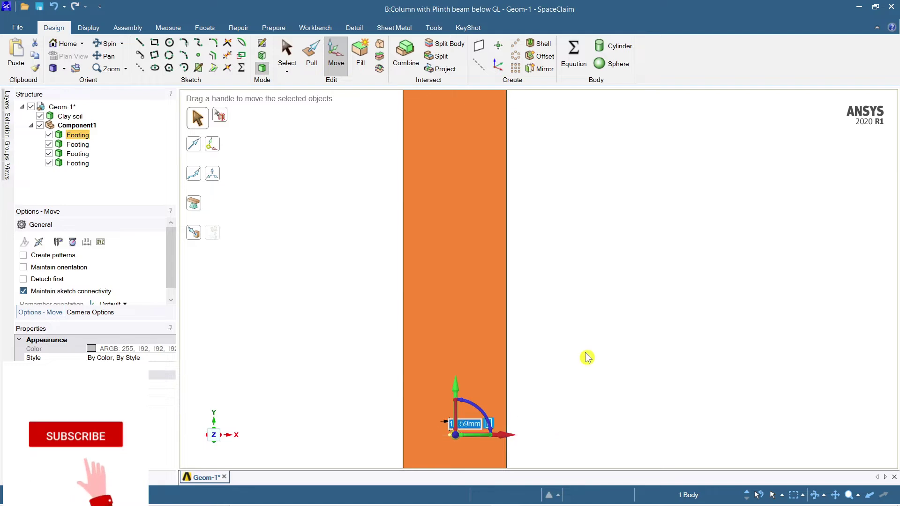
click(587, 358)
scroll(596, 358, down, 6)
shift+middle_drag(604, 359, 615, 300)
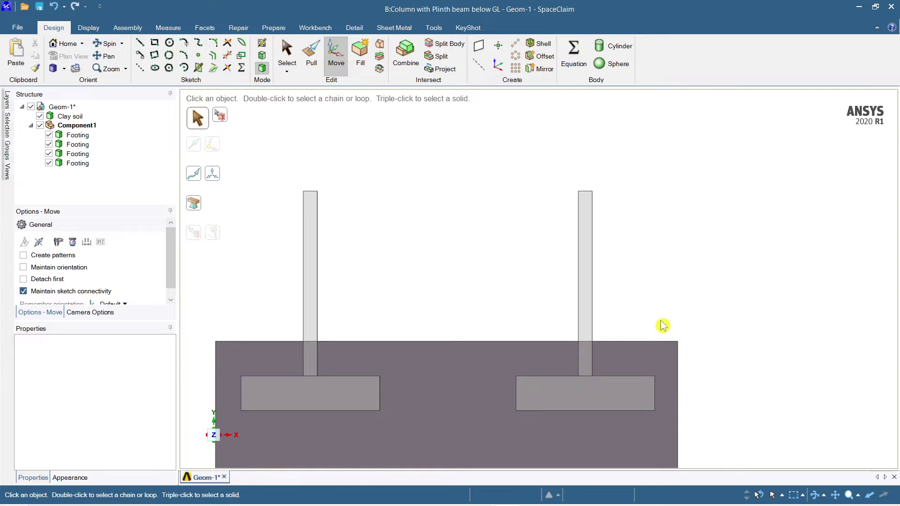
key(s)
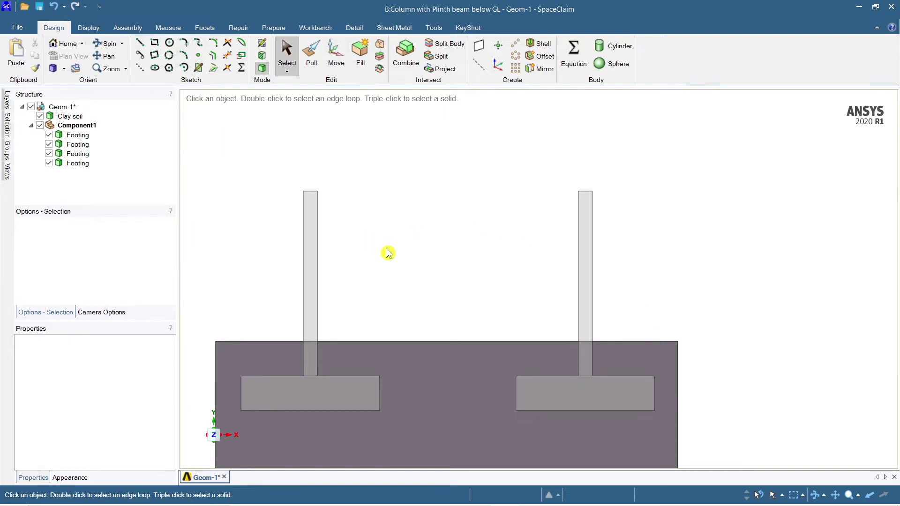
Hide the two negative X footings, keeping the two positive X footings and the clay soil block displayed
mouse_move(420, 284)
ctrl+middle_down()
mouse_move(522, 272)
mouse_move(474, 297)
mouse_move(495, 300)
ctrl+middle_up()
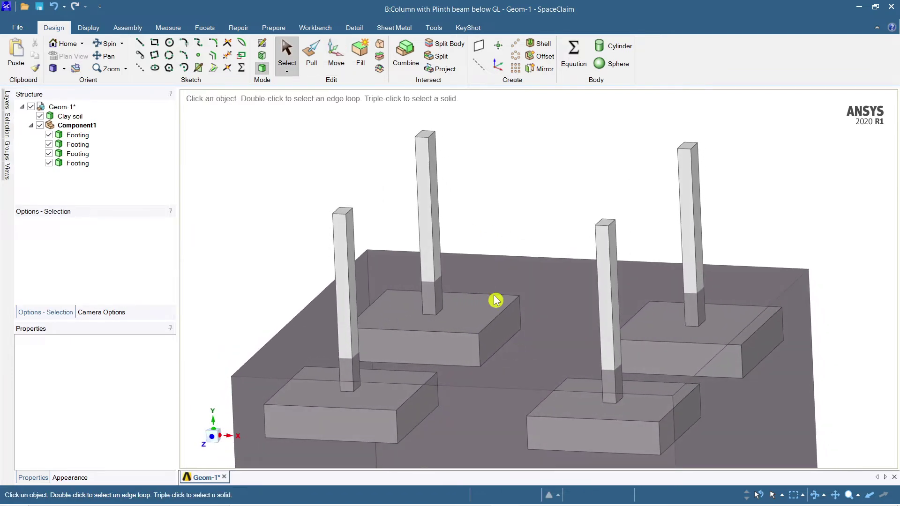
click(495, 300)
middle_drag(572, 300, 580, 305)
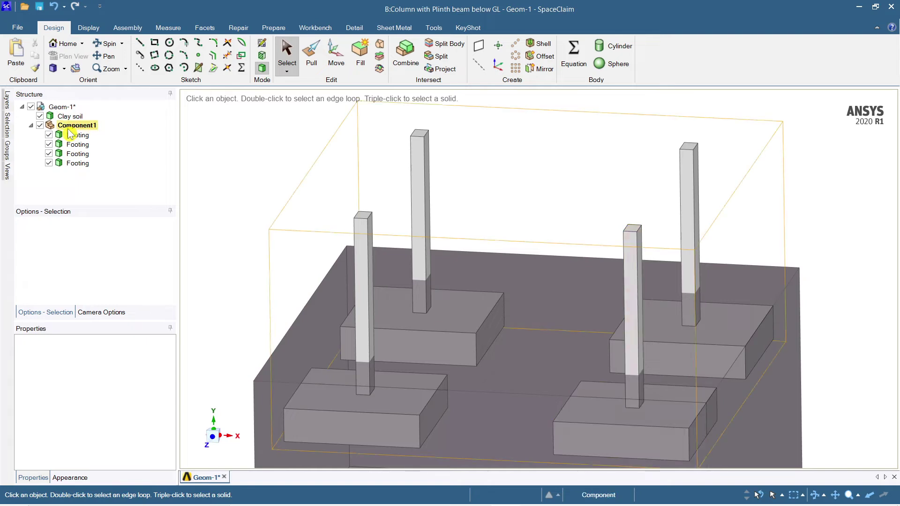
click(49, 145)
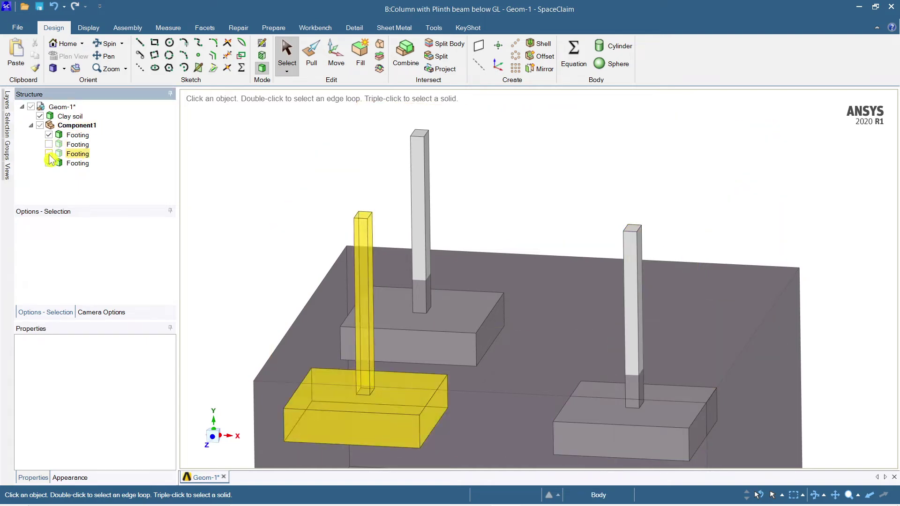
click(49, 154)
click(49, 163)
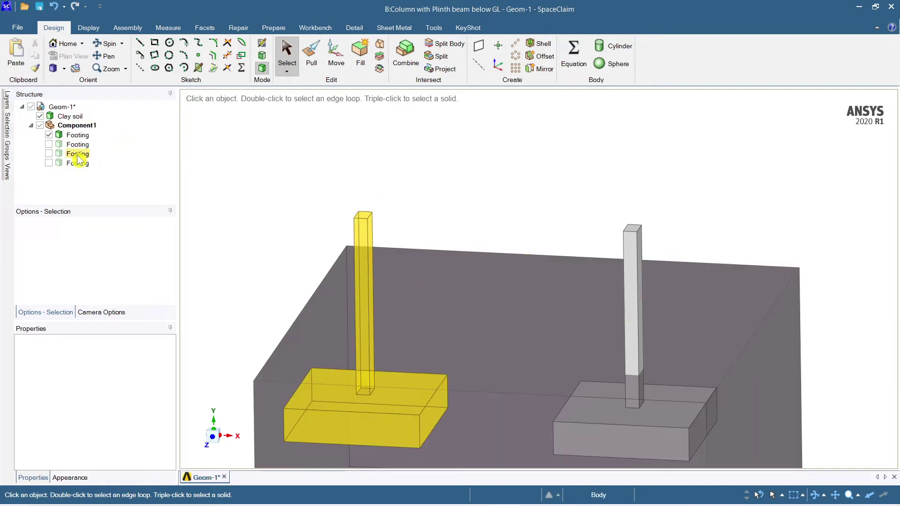
click(49, 145)
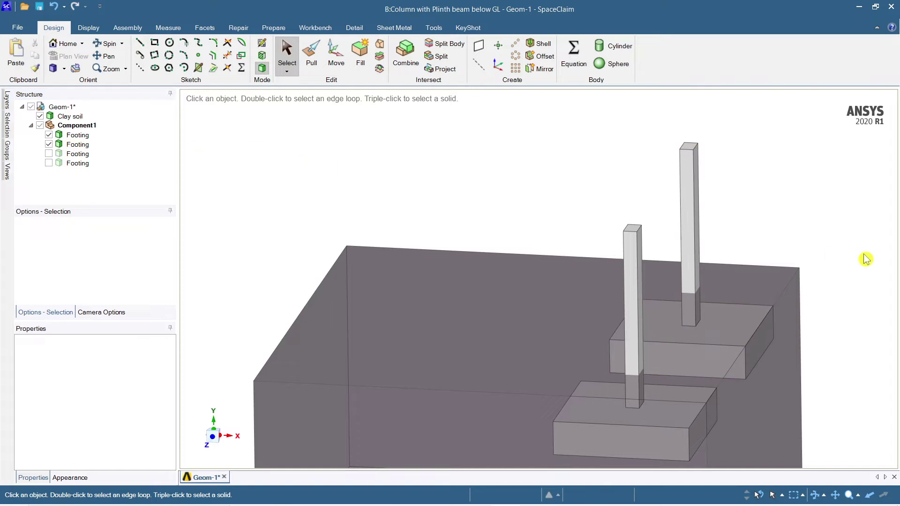
Start a rectangle sketch on the front face of the positive X, positive Z footing's column, viewed in plan
mouse_move(824, 242)
middle_down()
mouse_move(717, 233)
mouse_move(713, 215)
mouse_move(628, 235)
mouse_move(684, 235)
mouse_move(701, 210)
mouse_move(685, 233)
middle_up()
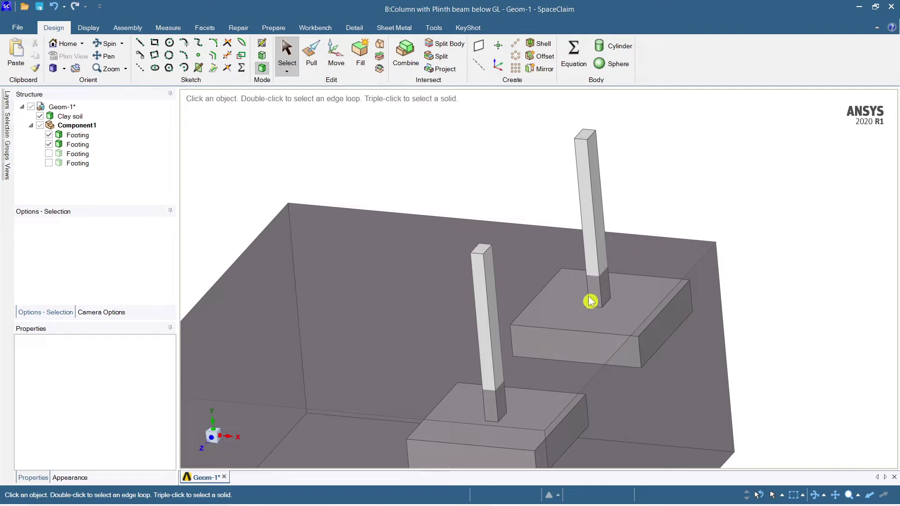
click(483, 281)
click(53, 68)
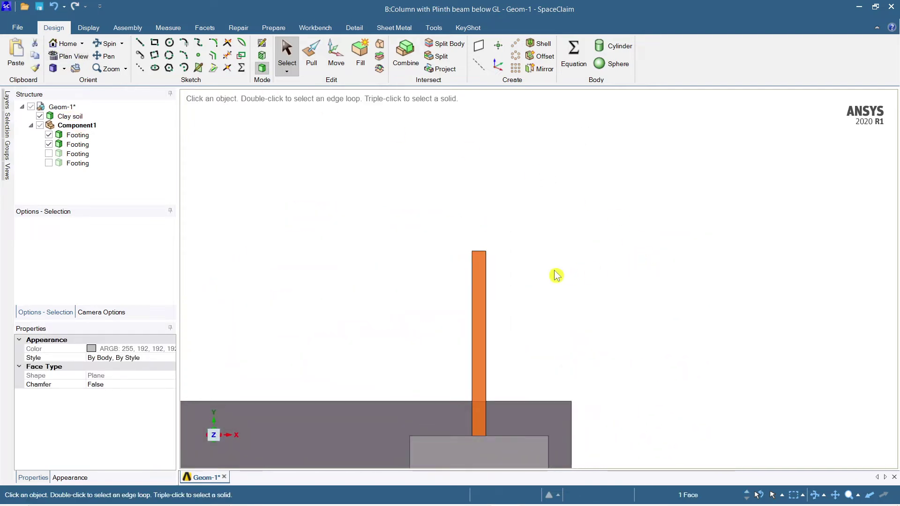
click(557, 275)
scroll(564, 295, up, 3)
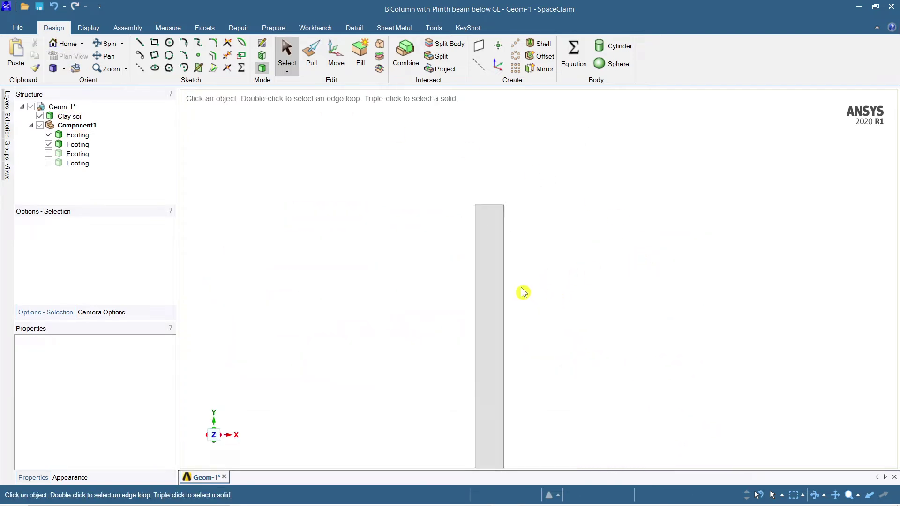
scroll(524, 292, up, 1)
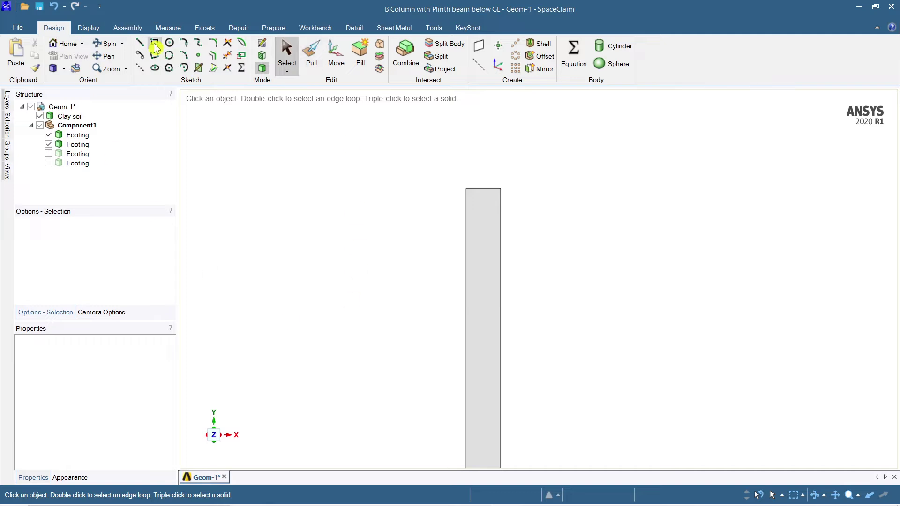
click(438, 198)
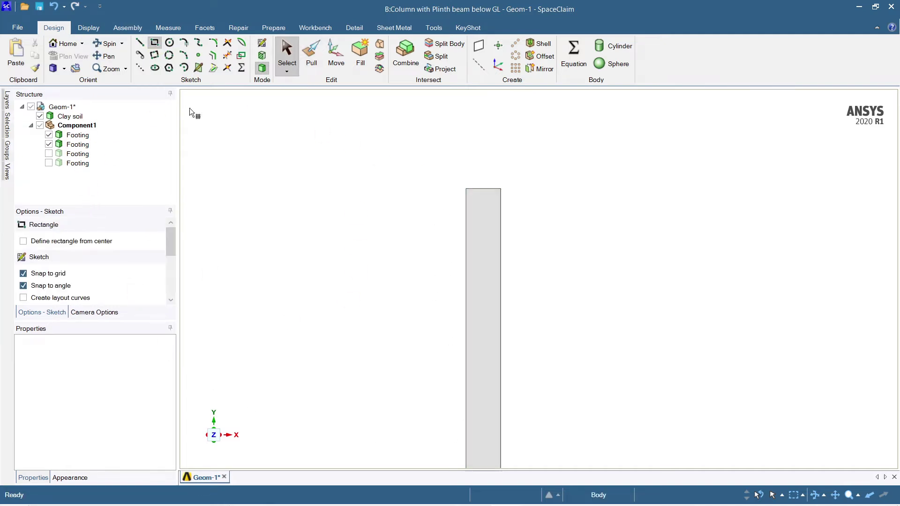
click(482, 204)
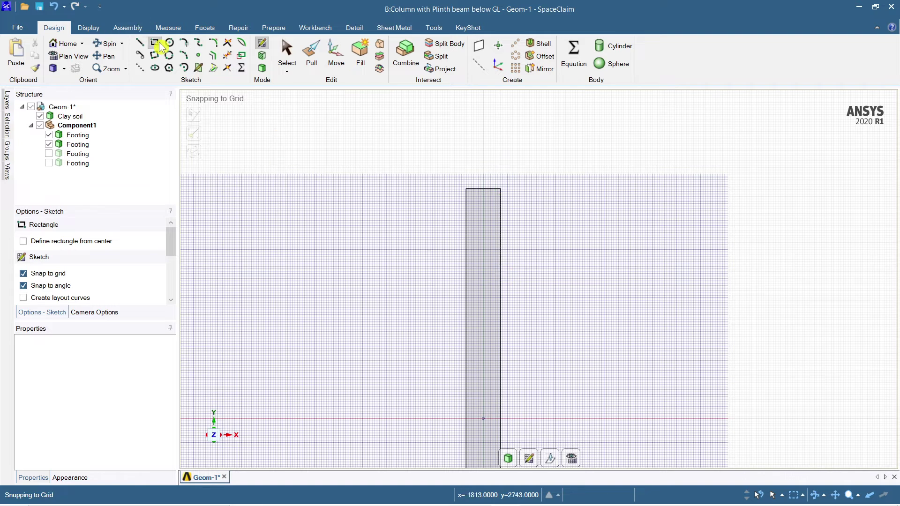
Try to sketch a rectangle 500 mm wide and about 598 mm high from the column face's top negative X corner
click(467, 189)
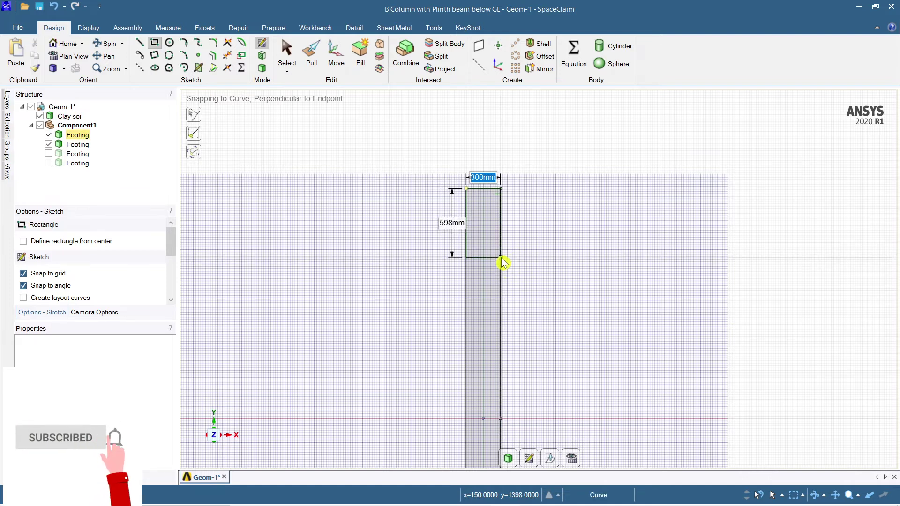
text(00)
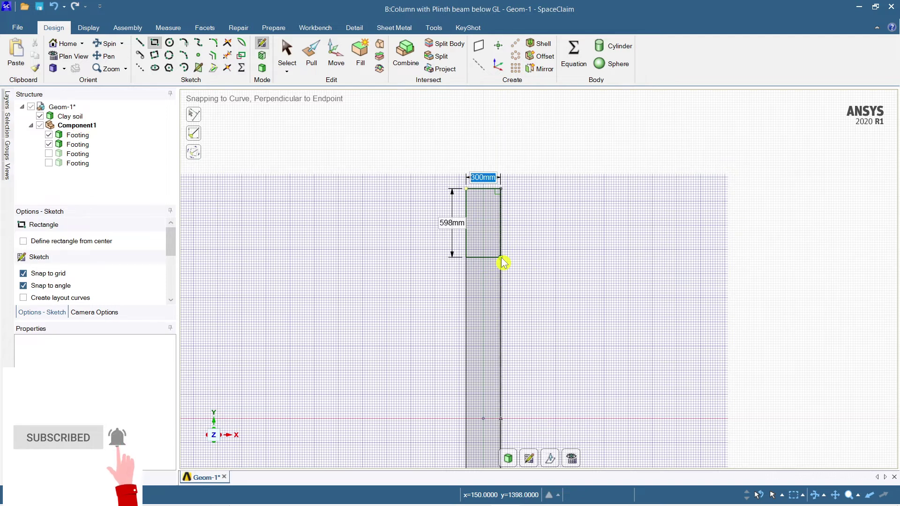
key(Tab)
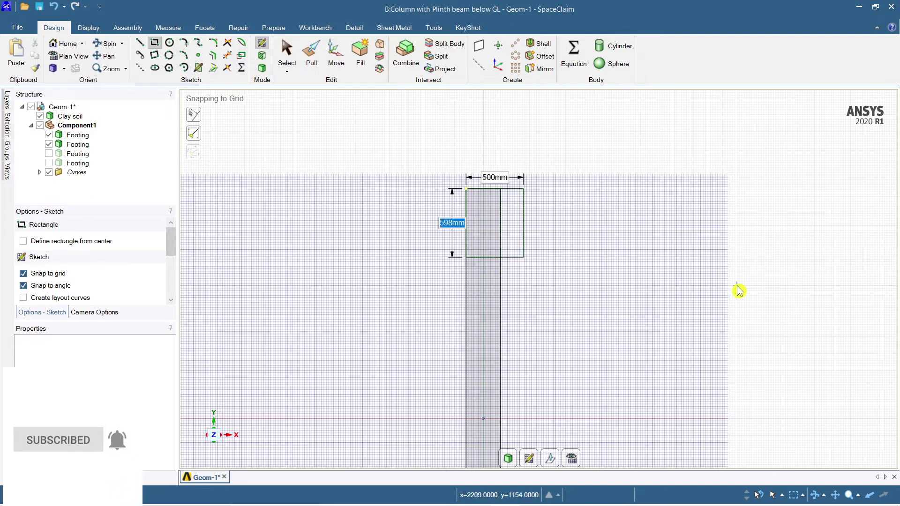
key(Return)
key(s)
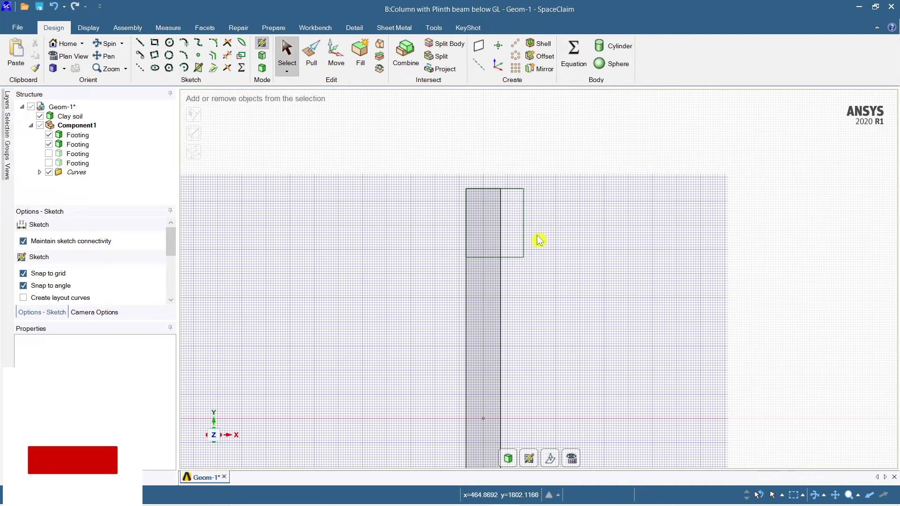
key(ctrl+z)
Sketch a rectangle 300 mm wide and 500 mm high at the top of the column's front face
click(465, 189)
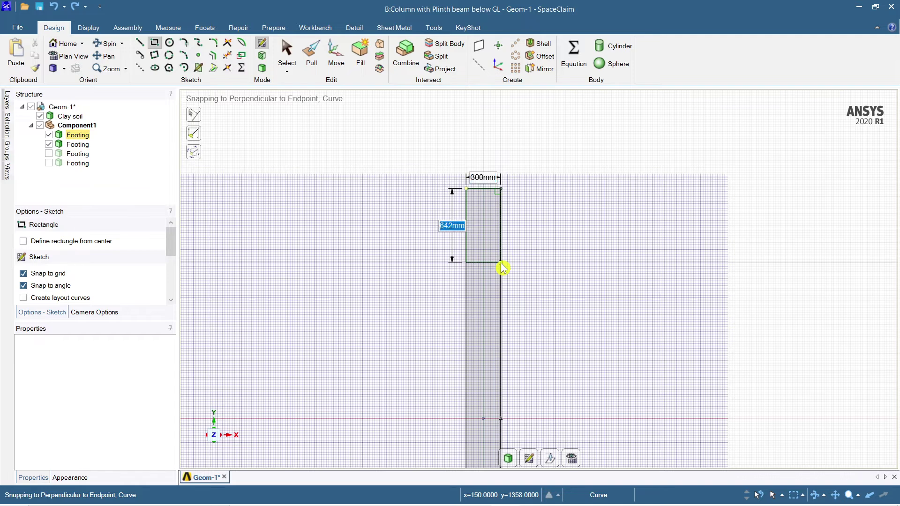
text(500)
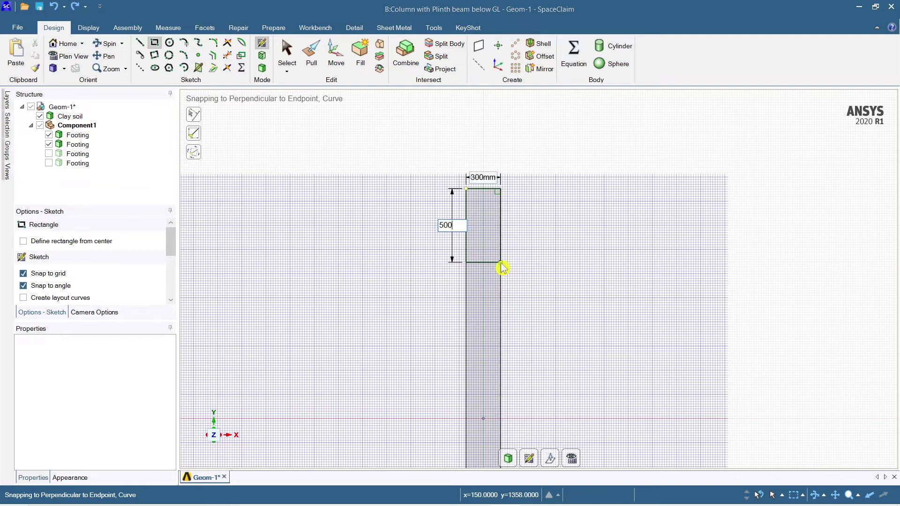
text(500)
key(Return)
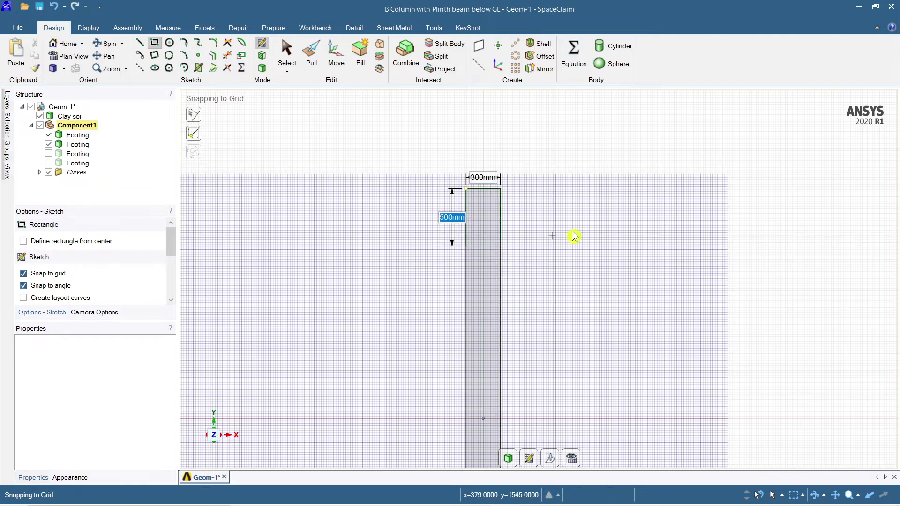
key(Escape)
Try to convert the rectangle sketch to 3D geometry, check the resulting face, and undo back to the empty sketch
mouse_move(781, 336)
middle_down()
mouse_move(795, 352)
mouse_move(783, 321)
mouse_move(788, 331)
mouse_move(768, 357)
middle_up()
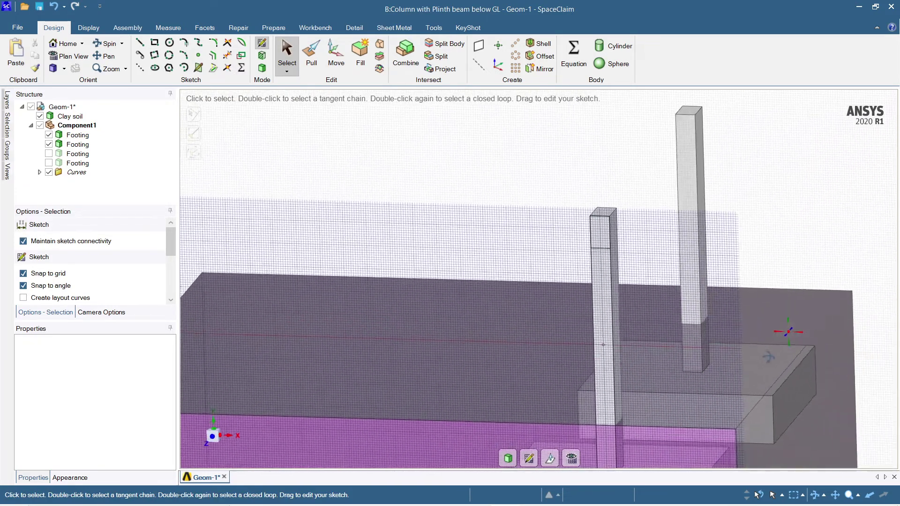
key(v)
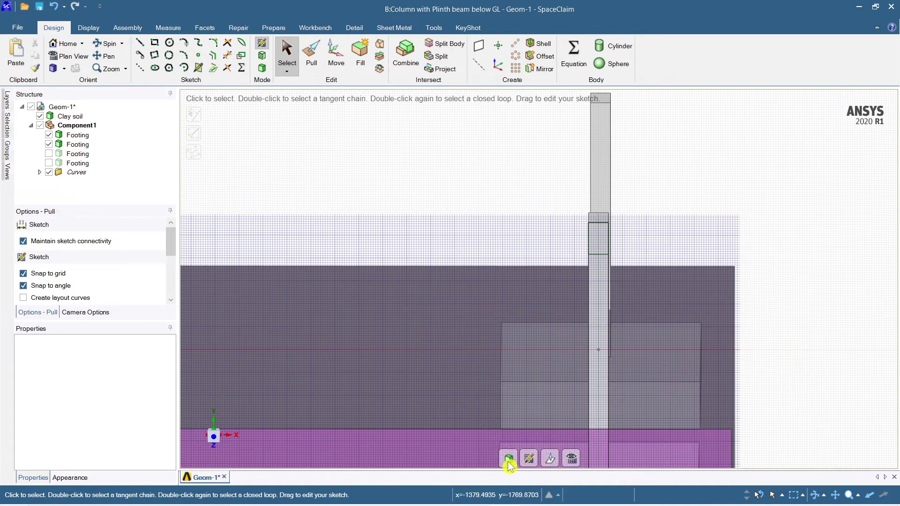
click(509, 459)
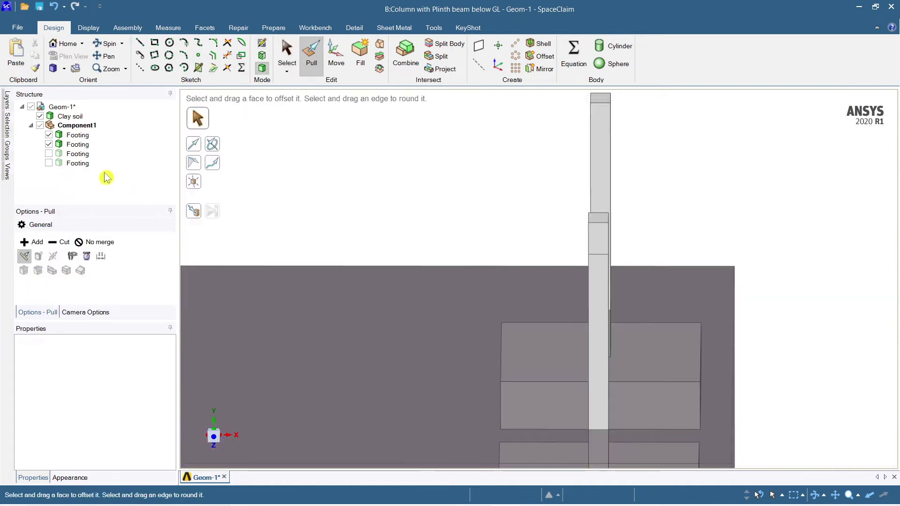
click(601, 243)
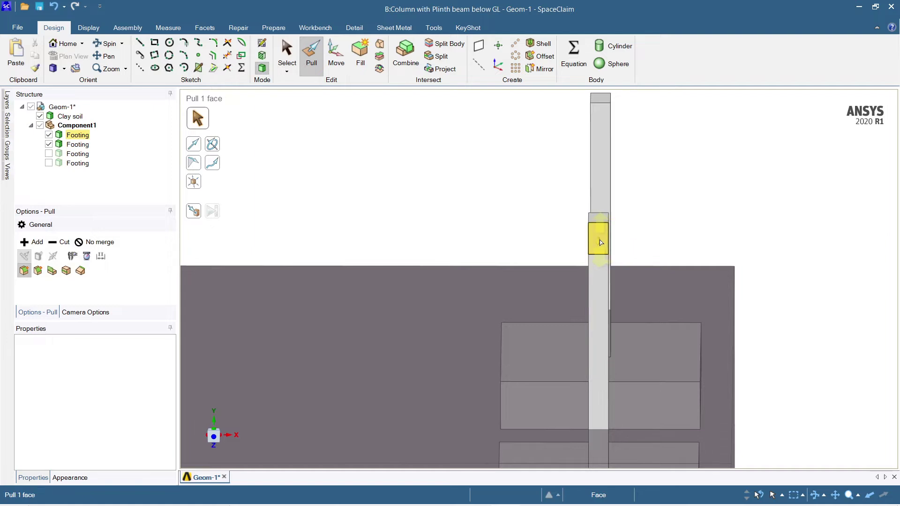
click(753, 209)
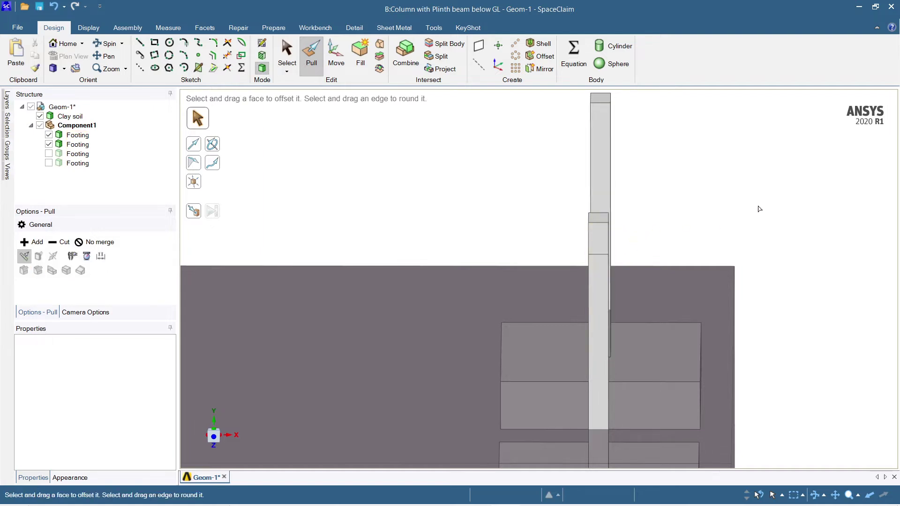
key(ctrl+z)
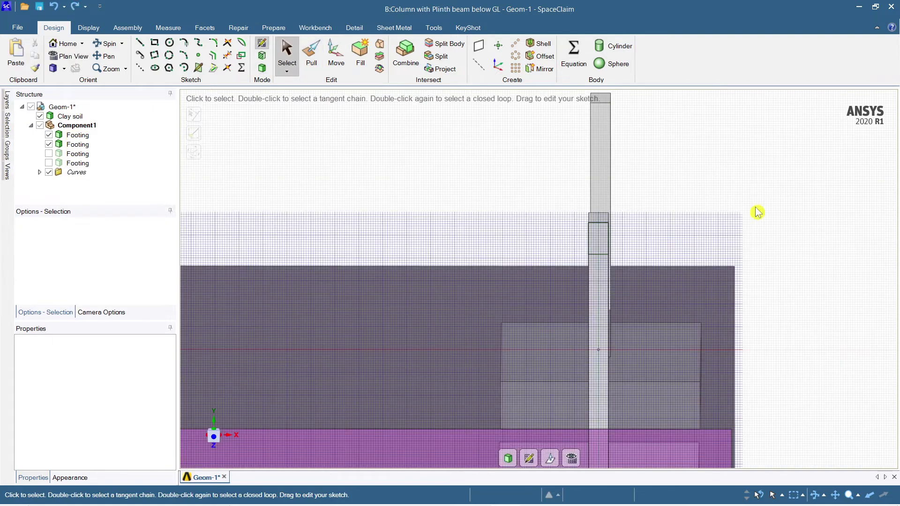
key(ctrl+z)
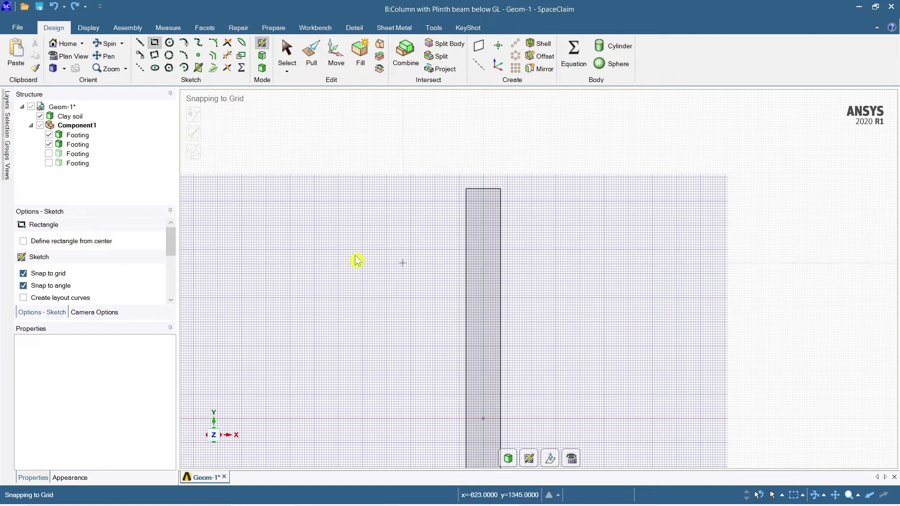
Create a new component inside Component1, keeping its default name
scroll(414, 152, up, 3)
mouse_move(7, 99)
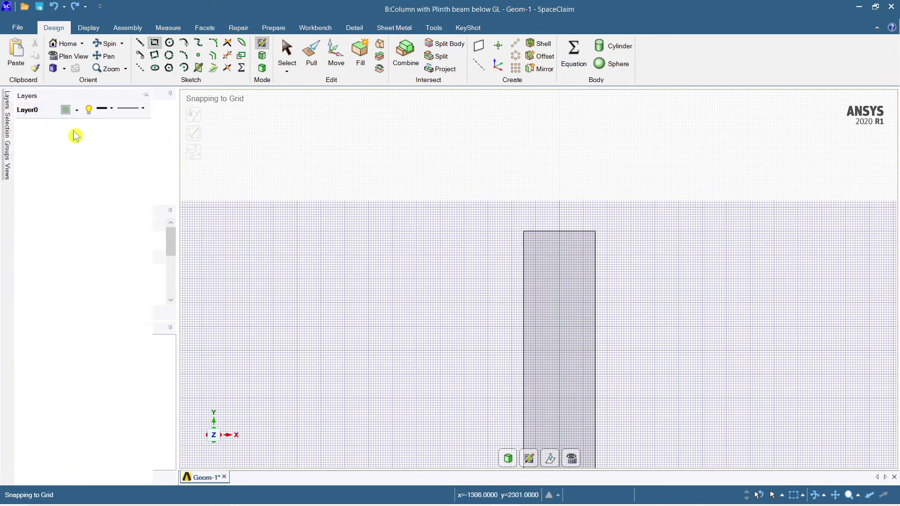
key(s)
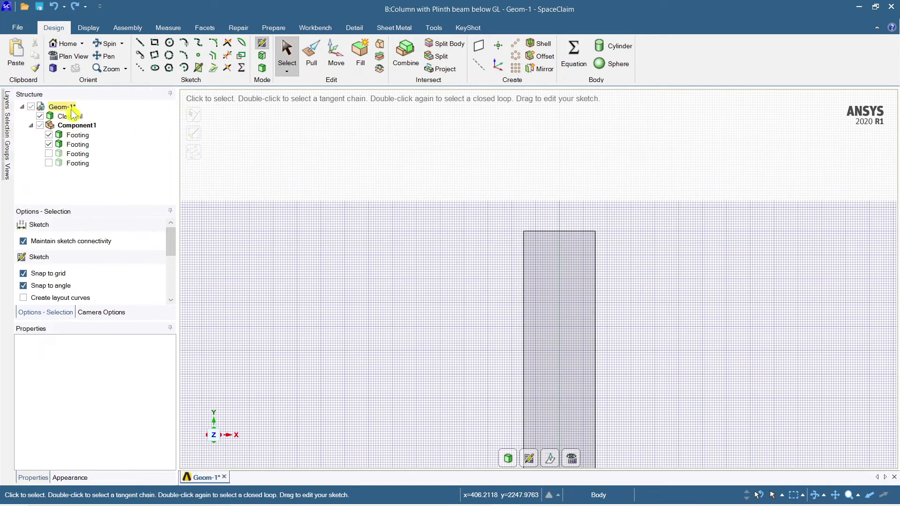
click(68, 125)
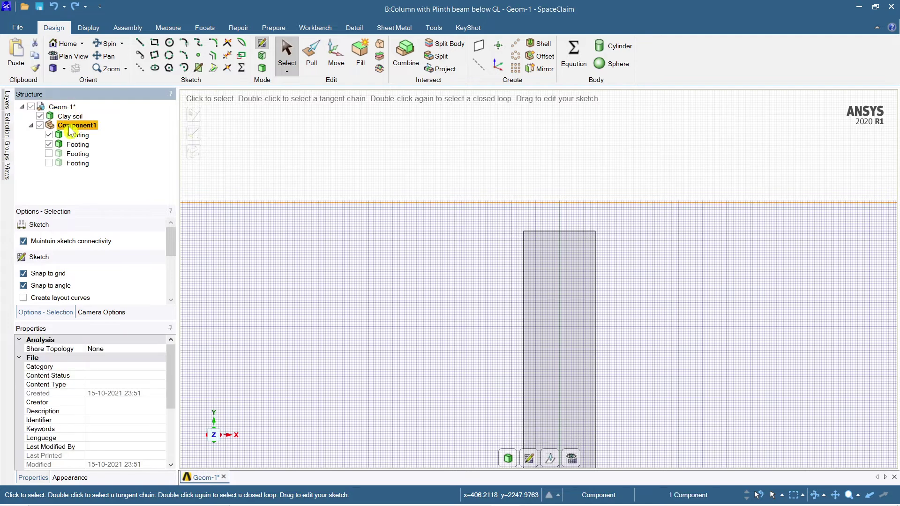
right_click(68, 126)
click(121, 169)
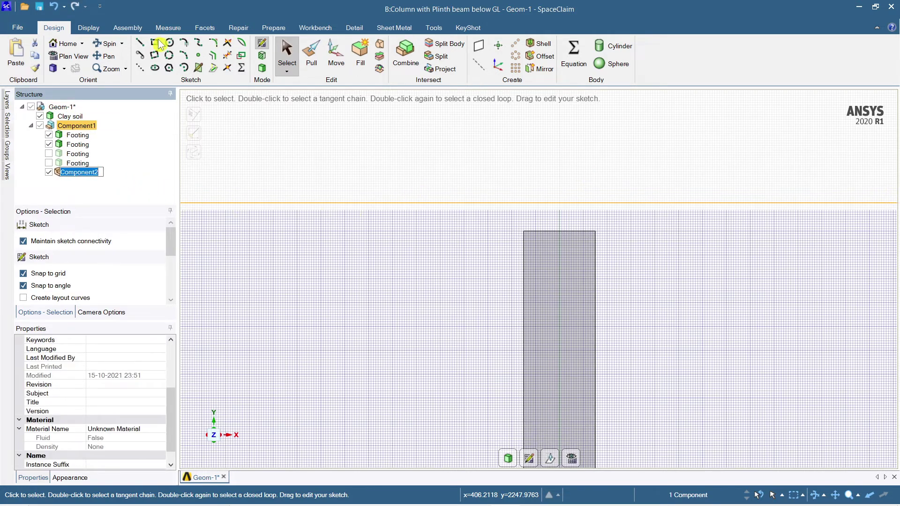
key(Return)
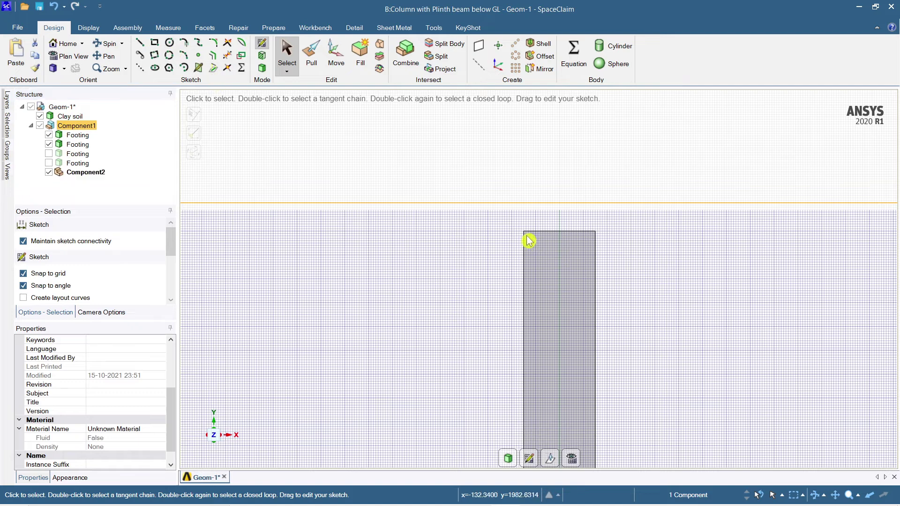
Sketch a 300 by 500 mm rectangle at the top of the column's front face in the new component and convert it to a surface
click(156, 44)
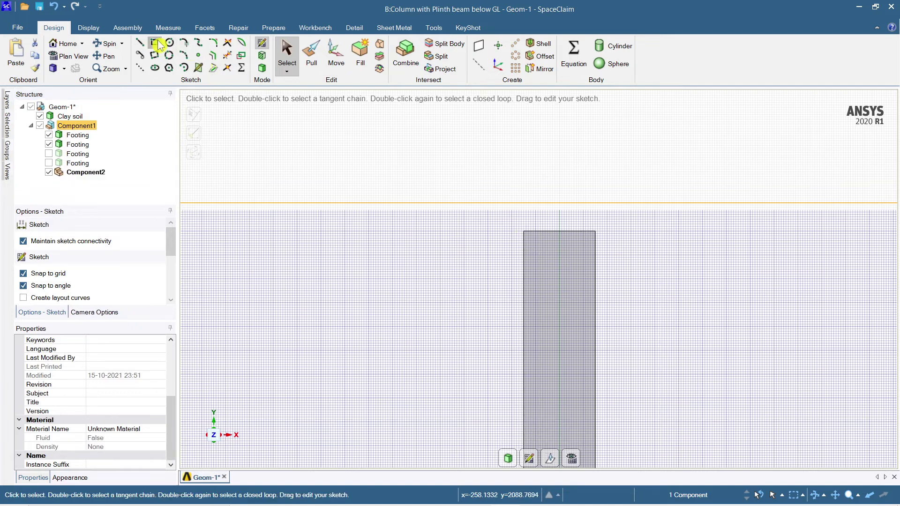
click(523, 231)
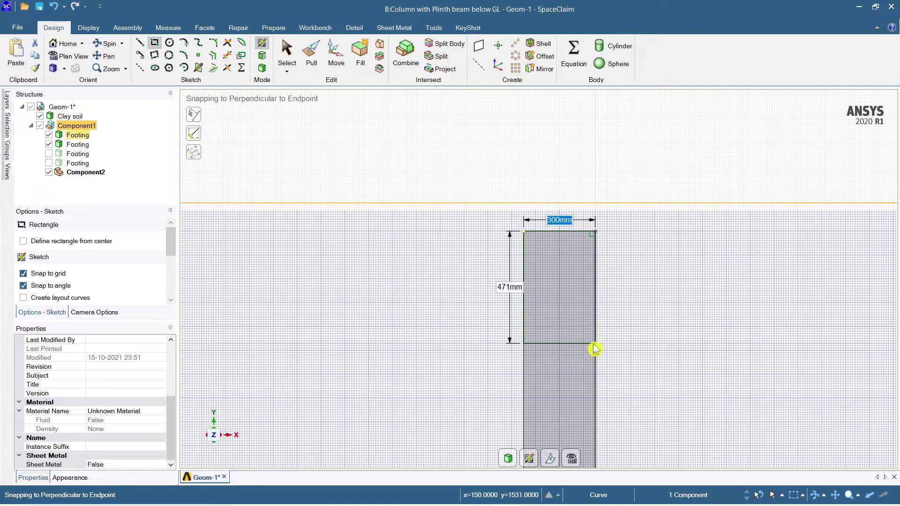
text(6)
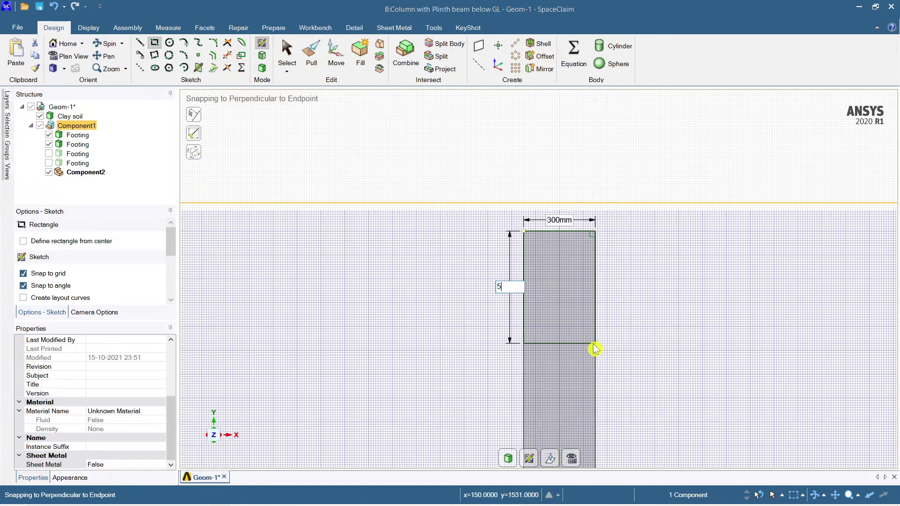
key(Tab)
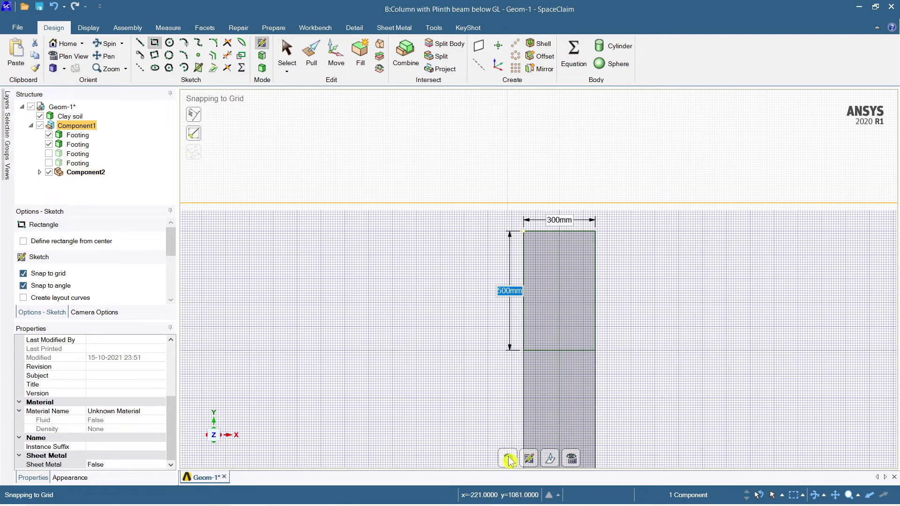
key(p)
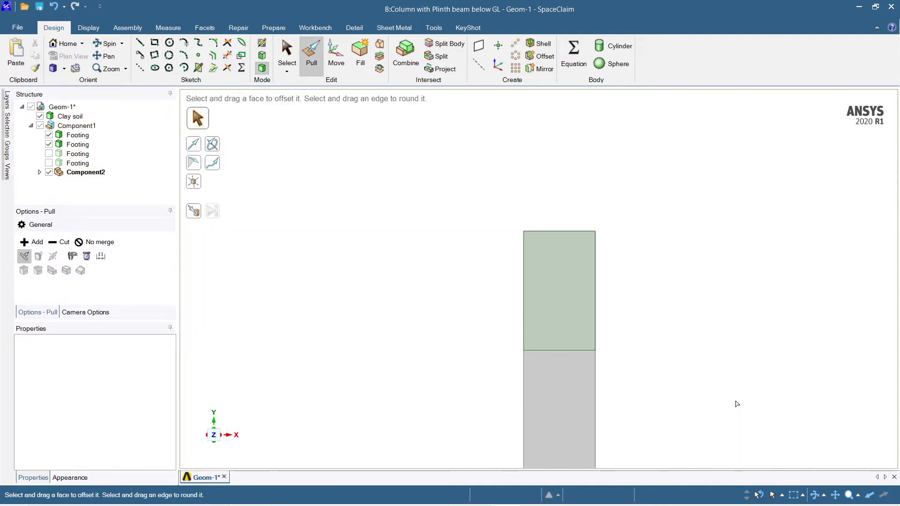
Move the rectangular surface 500 mm along Z from the column's front face to its rear face
key(s)
scroll(657, 376, down, 8)
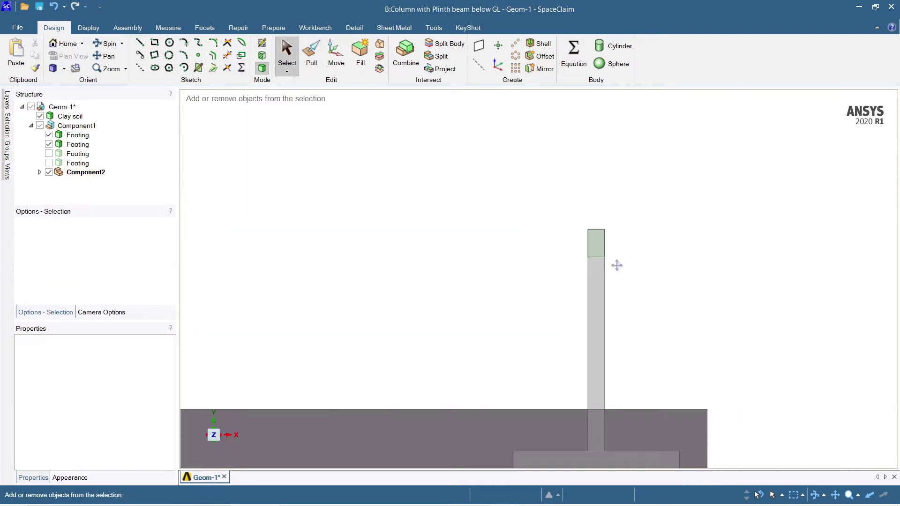
mouse_move(582, 284)
middle_down()
mouse_move(556, 291)
mouse_move(568, 285)
middle_up()
click(592, 231)
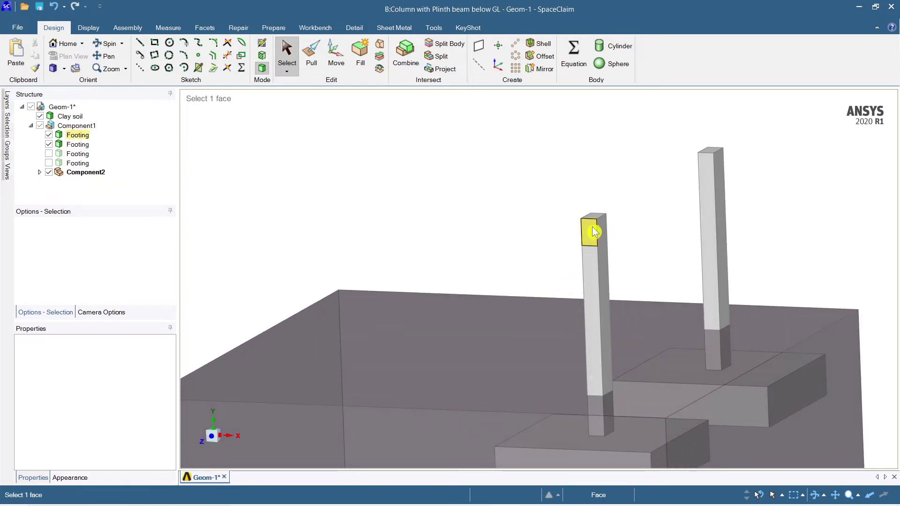
click(590, 226)
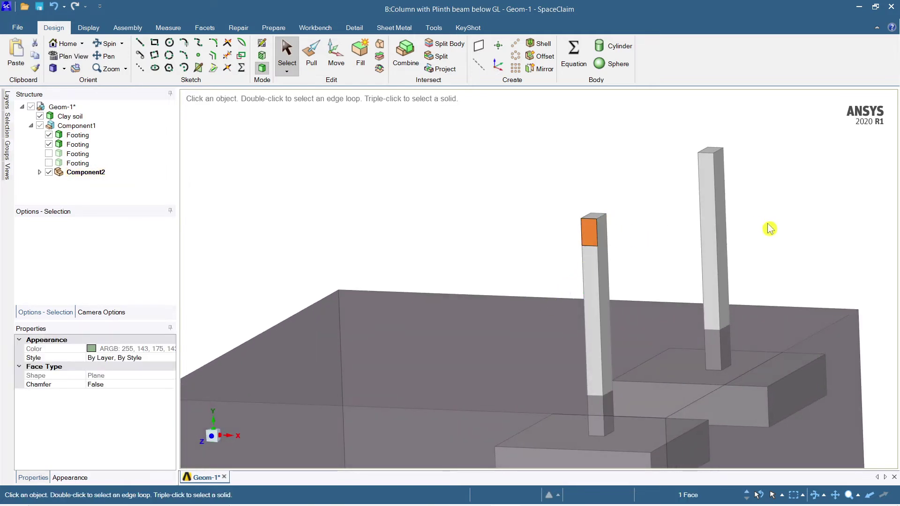
ctrl+middle_drag(792, 254, 760, 263)
scroll(589, 263, up, 5)
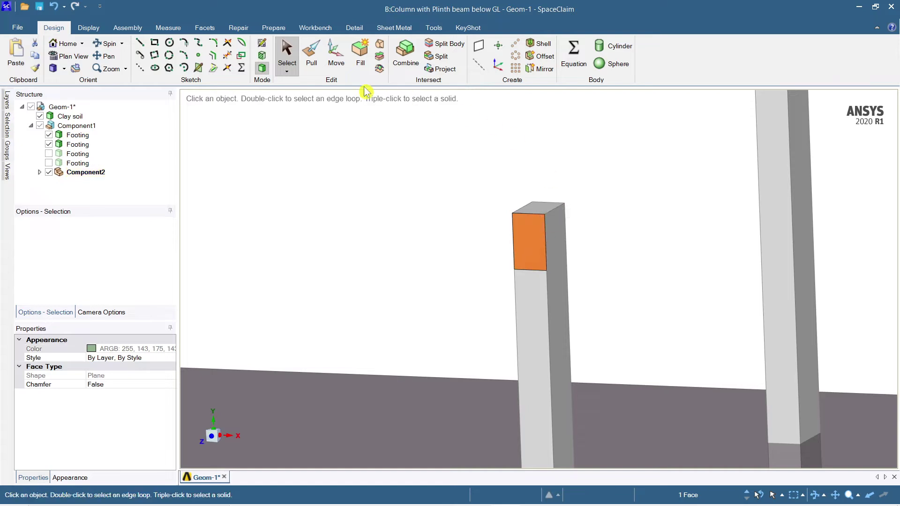
click(336, 54)
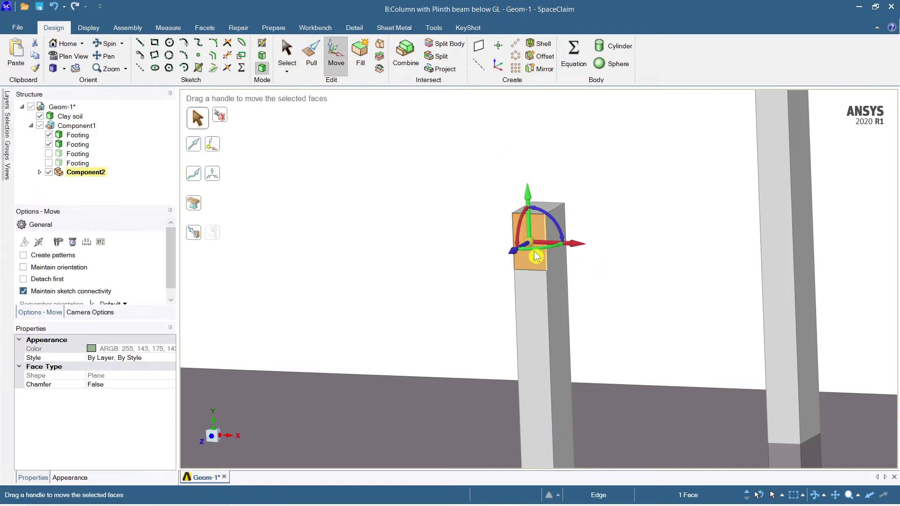
drag(515, 251, 535, 238)
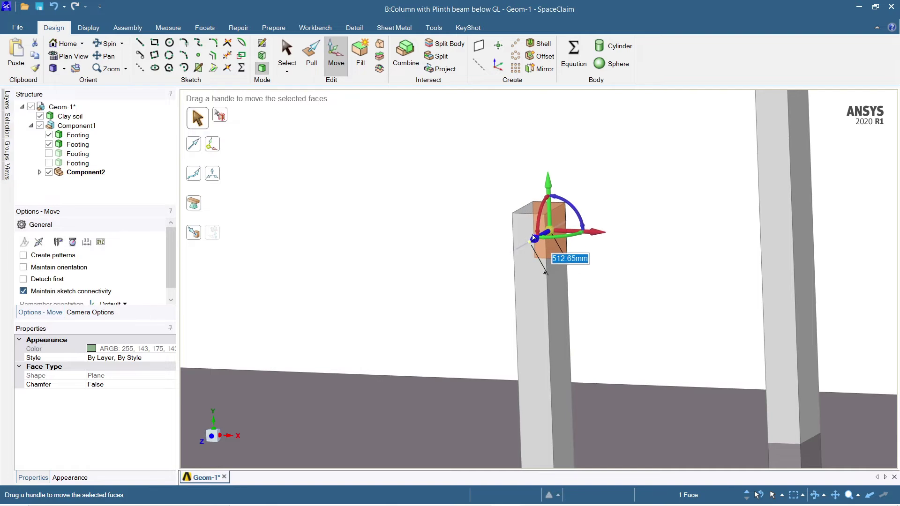
text(500)
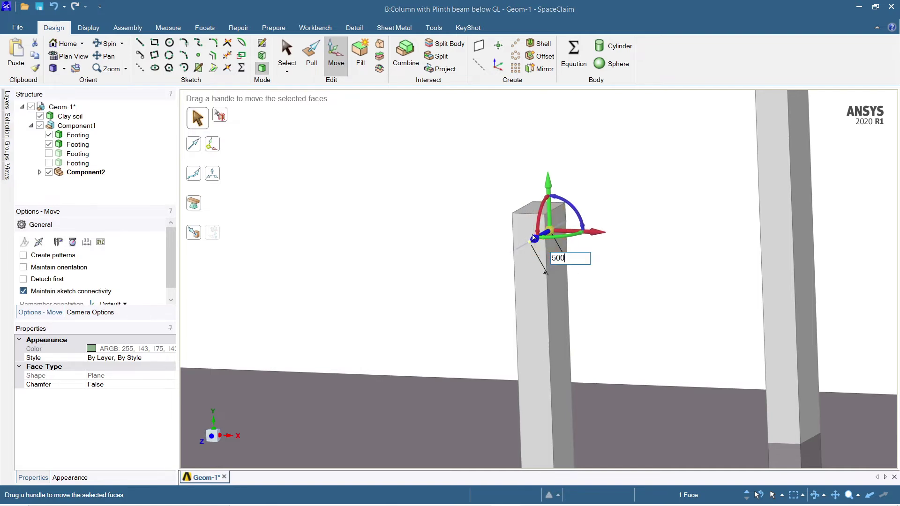
key(Return)
click(715, 261)
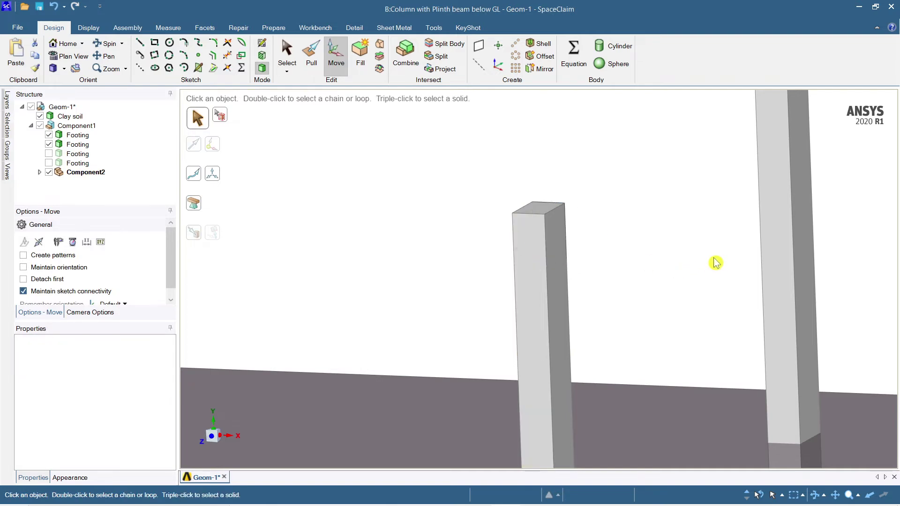
Pull the rectangular surface off the column into a solid beam about 4633 mm long towards the adjacent column
key(s)
middle_drag(769, 288, 516, 334)
ctrl+middle_drag(395, 325, 457, 249)
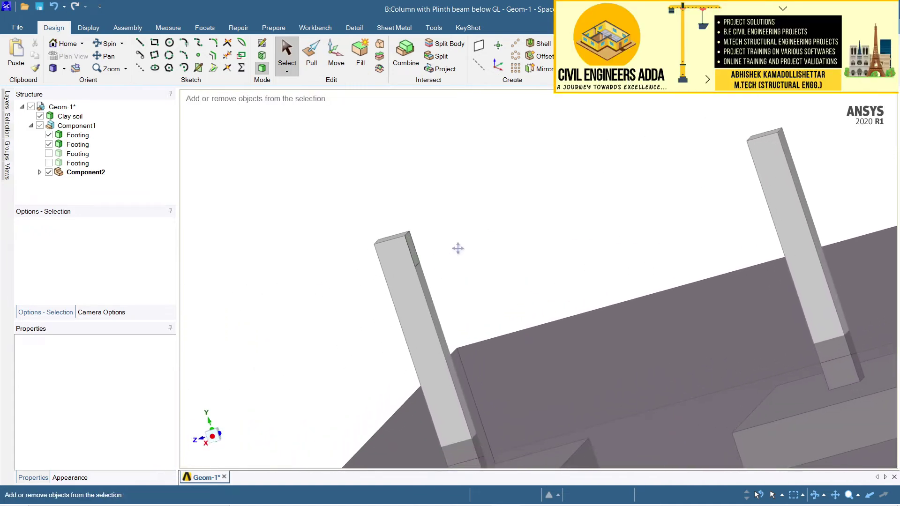
scroll(563, 279, up, 2)
click(701, 298)
middle_drag(700, 299, 751, 326)
ctrl+middle_drag(418, 327, 399, 197)
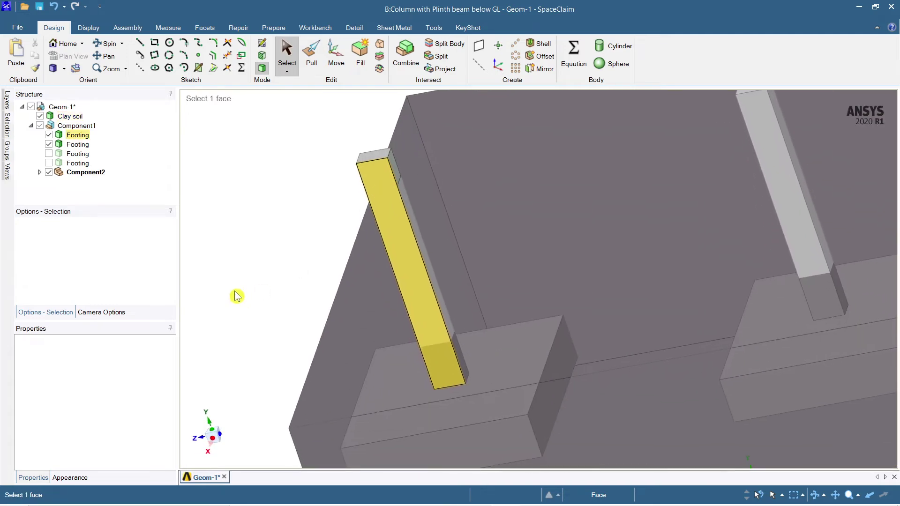
drag(214, 409, 187, 418)
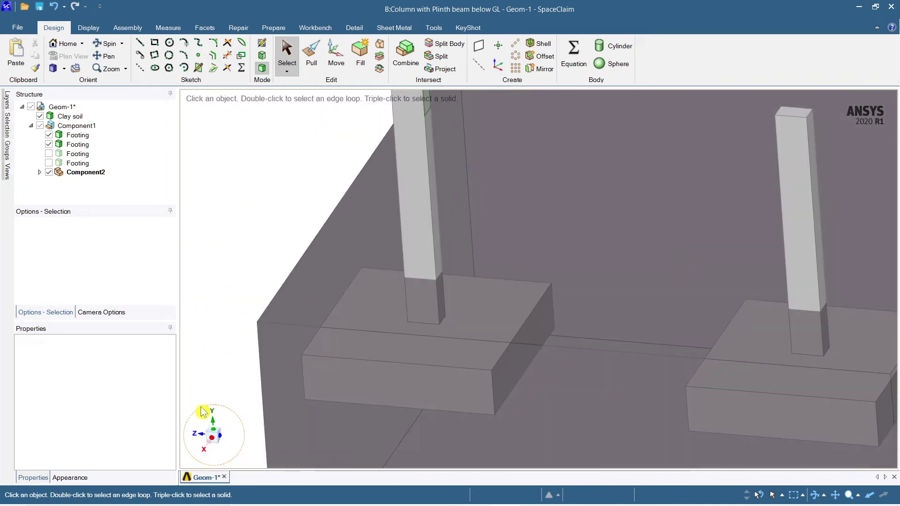
scroll(616, 293, down, 5)
middle_drag(676, 303, 564, 305)
scroll(458, 185, up, 5)
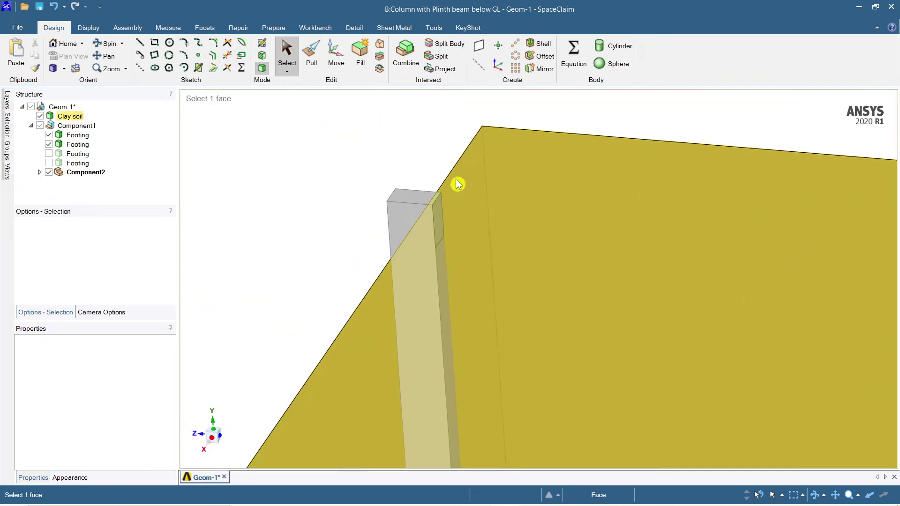
click(442, 230)
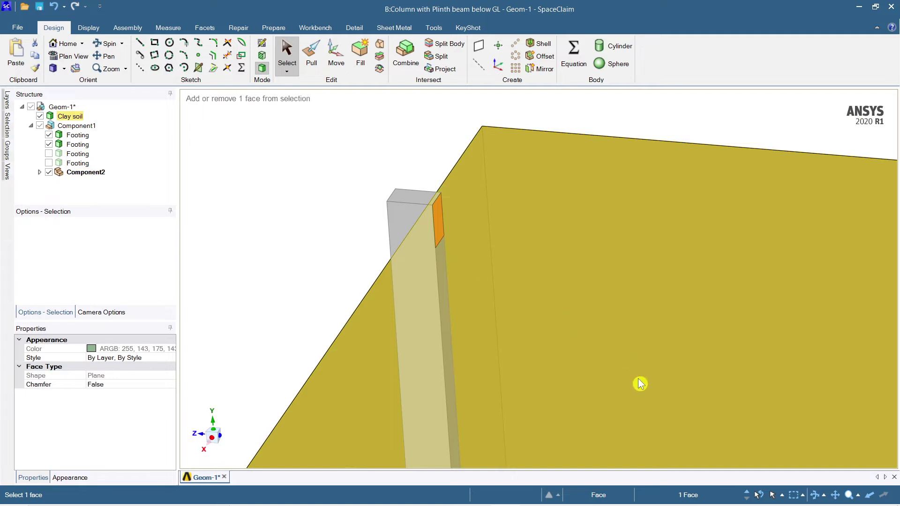
ctrl+middle_drag(637, 382, 595, 369)
click(321, 71)
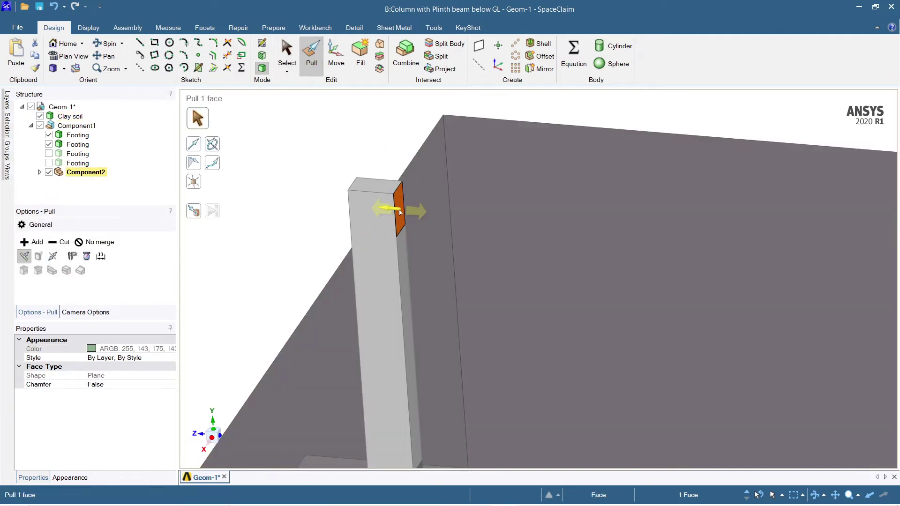
drag(499, 221, 823, 251)
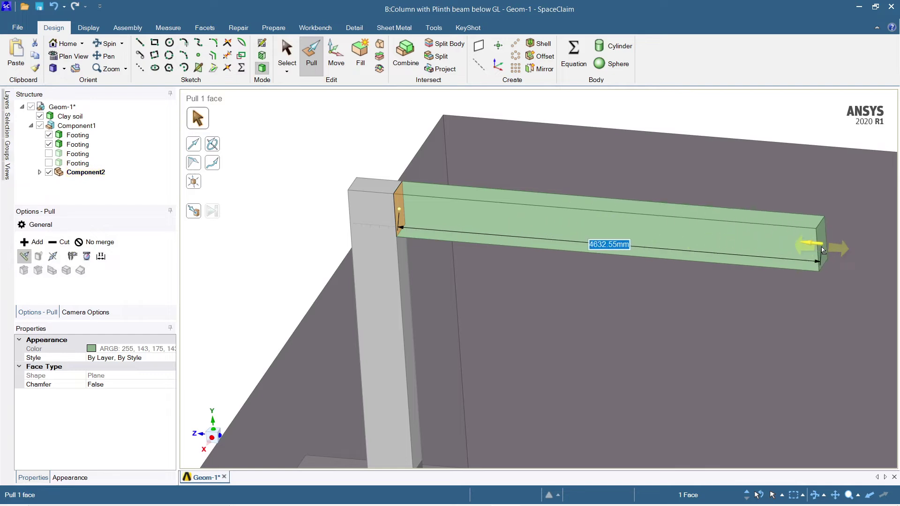
Lengthen the beam to about 5547 mm, close to the adjacent column's face
scroll(820, 262, down, 5)
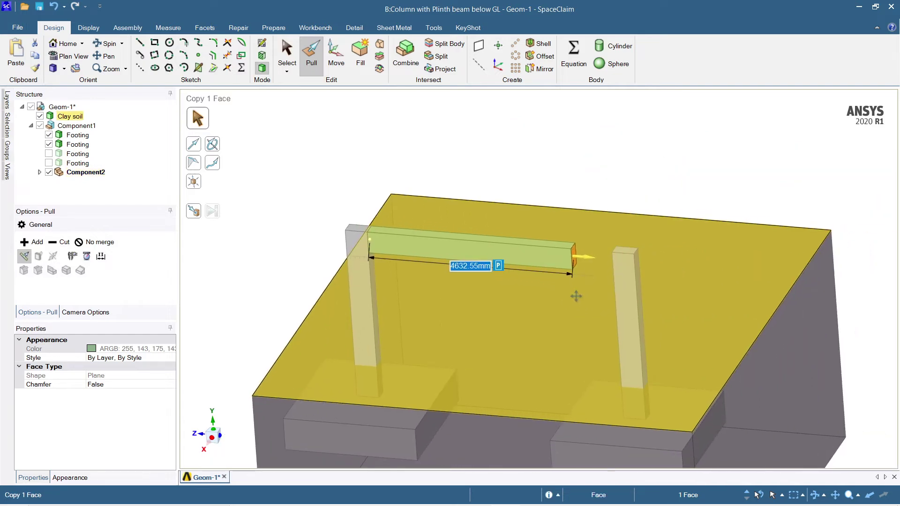
scroll(579, 279, up, 3)
drag(576, 263, 659, 277)
middle_drag(659, 276, 675, 332)
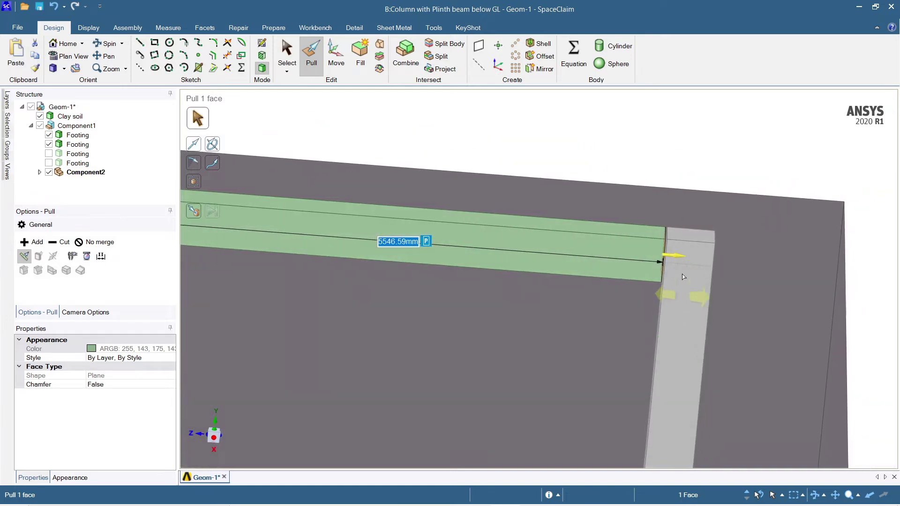
Try to pull the beam's end face to about 5573 mm to meet the adjacent column, and inspect the joint
scroll(656, 253, up, 2)
scroll(660, 247, up, 3)
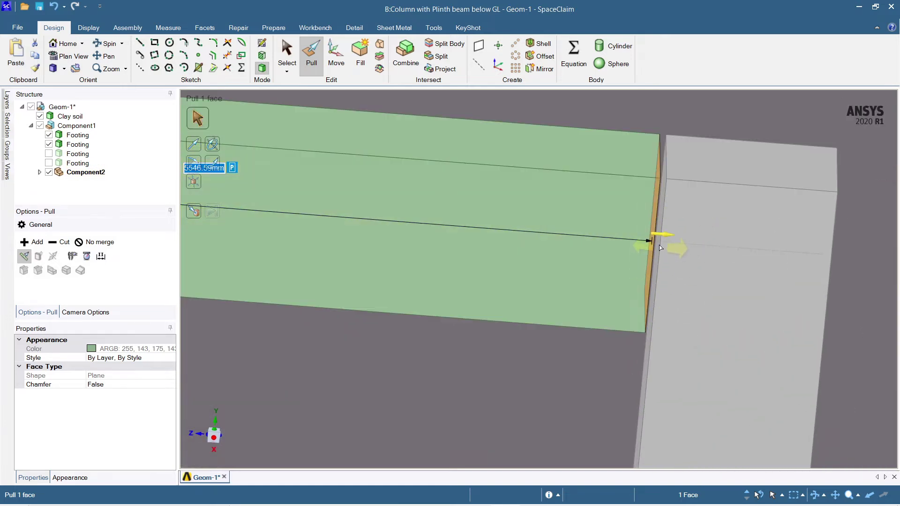
drag(659, 237, 672, 205)
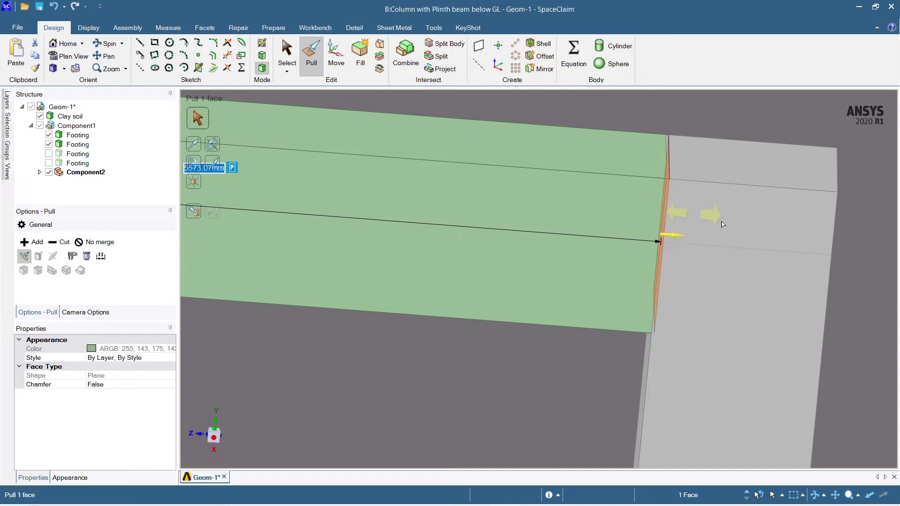
click(847, 380)
key(s)
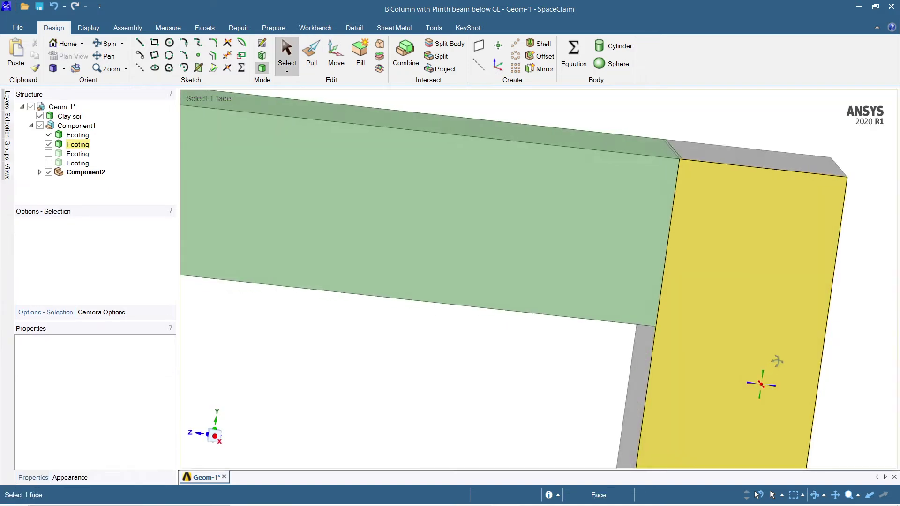
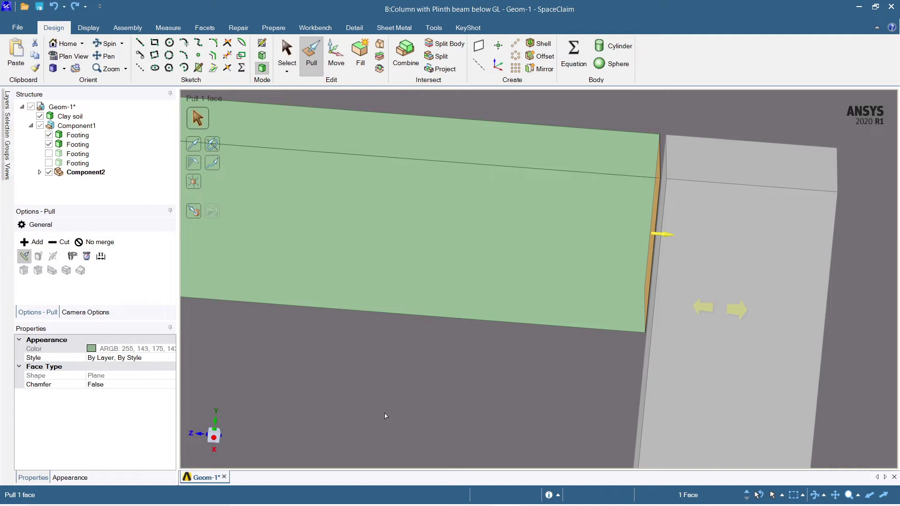
View the frame squarely along X and extend the beam's end about 18 mm to meet the column face
click(216, 441)
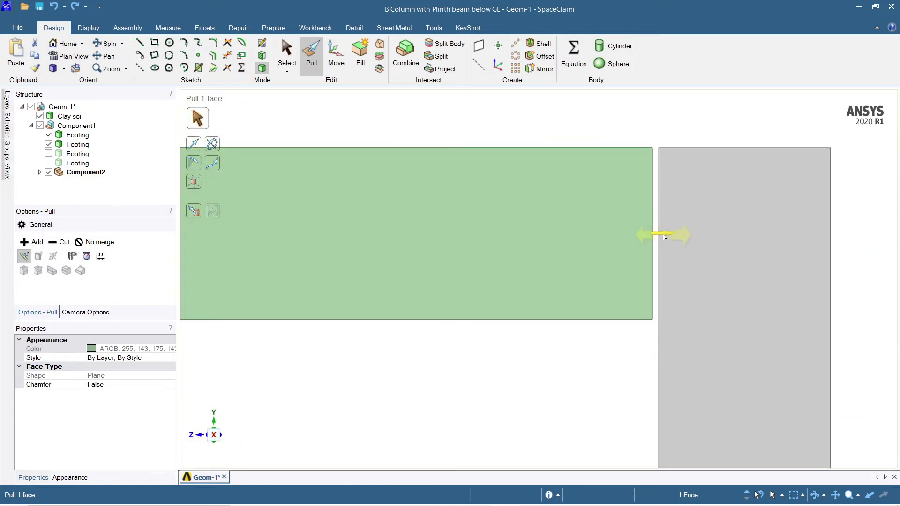
drag(663, 236, 671, 240)
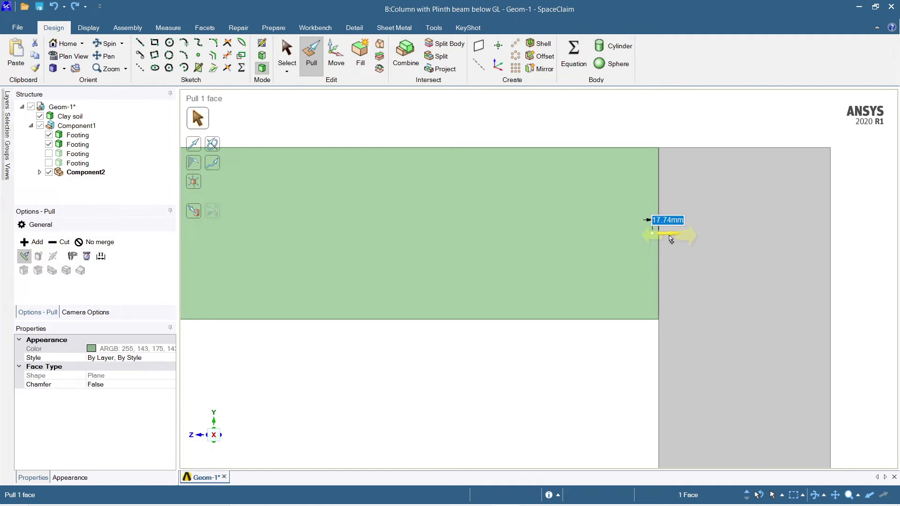
scroll(667, 233, up, 3)
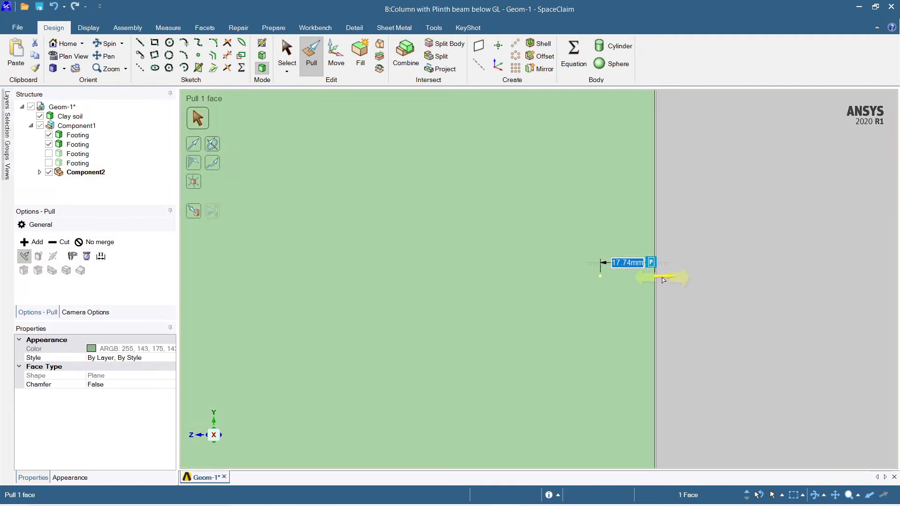
drag(662, 279, 664, 281)
scroll(688, 301, down, 5)
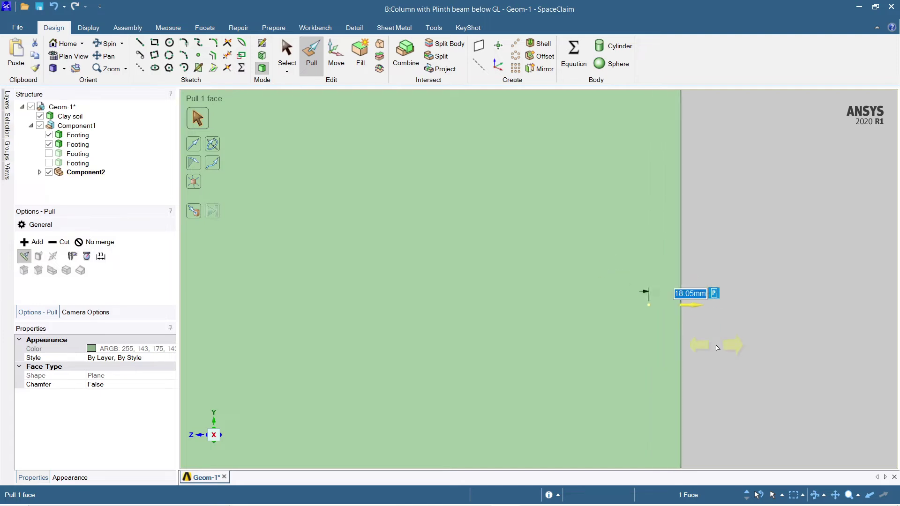
click(681, 211)
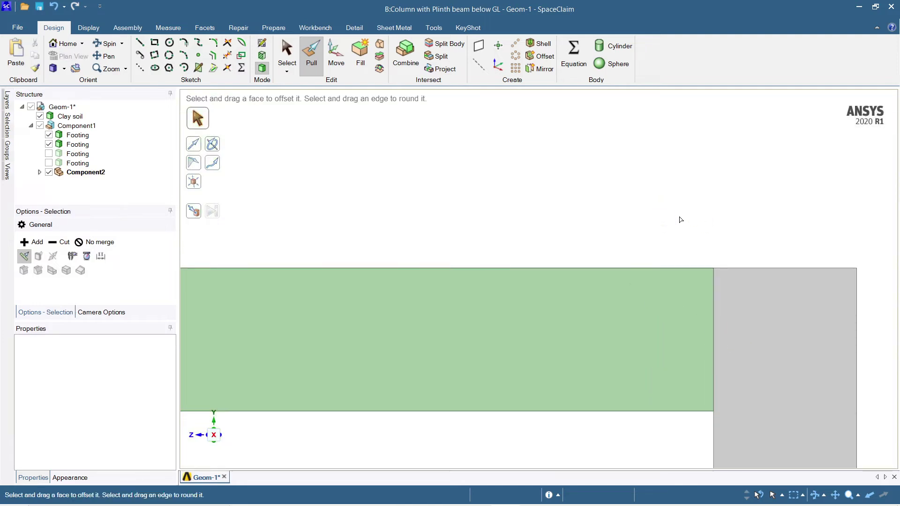
Check the beam between the two columns and show the two hidden footings in Component1
key(s)
scroll(659, 256, down, 8)
ctrl+middle_drag(603, 316, 570, 363)
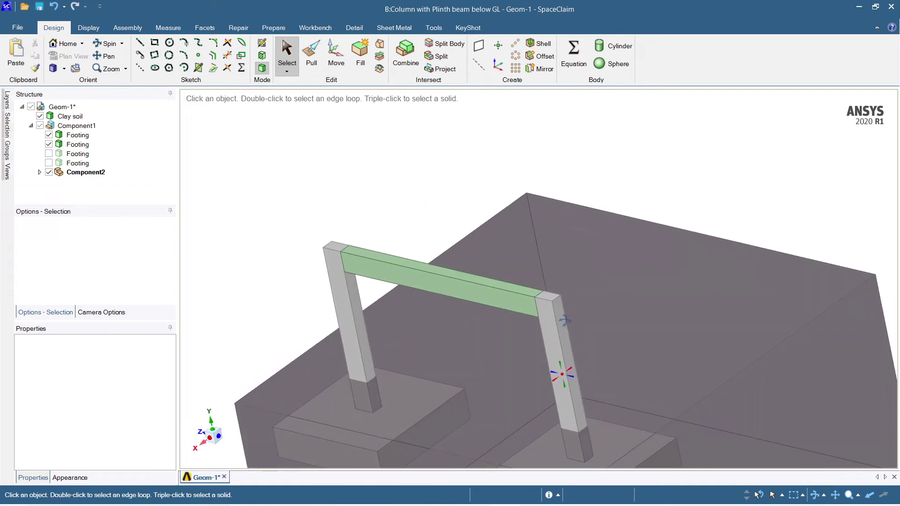
click(510, 300)
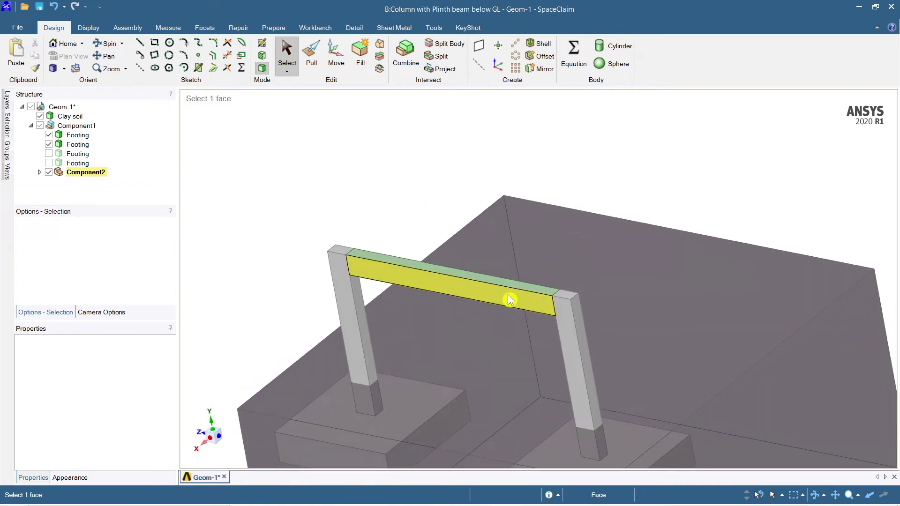
key(Escape)
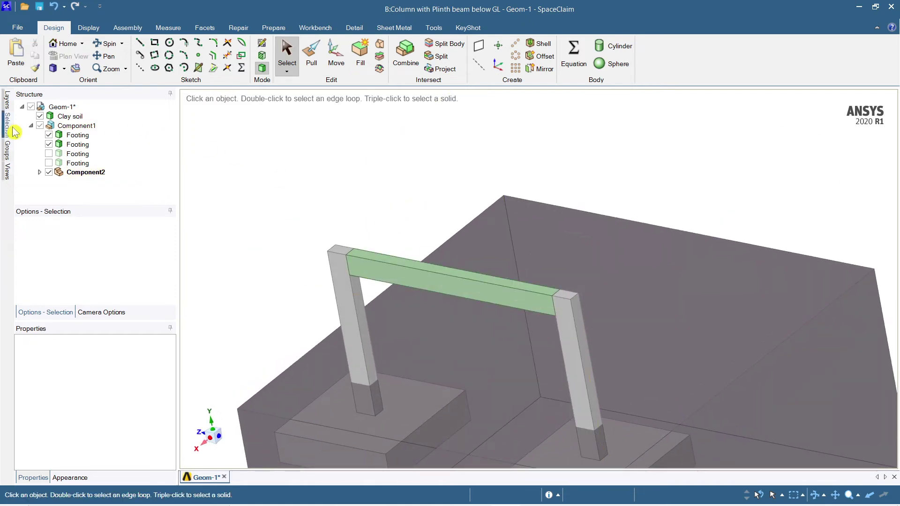
click(49, 154)
click(49, 163)
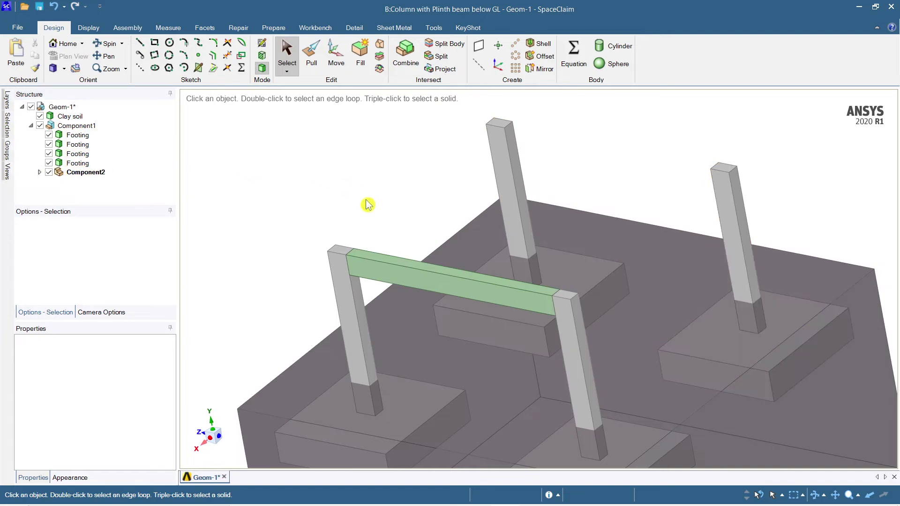
Move the plinth beam vertically down about 2724 mm from the column tops to the clay soil's top surface
middle_drag(373, 202, 436, 182)
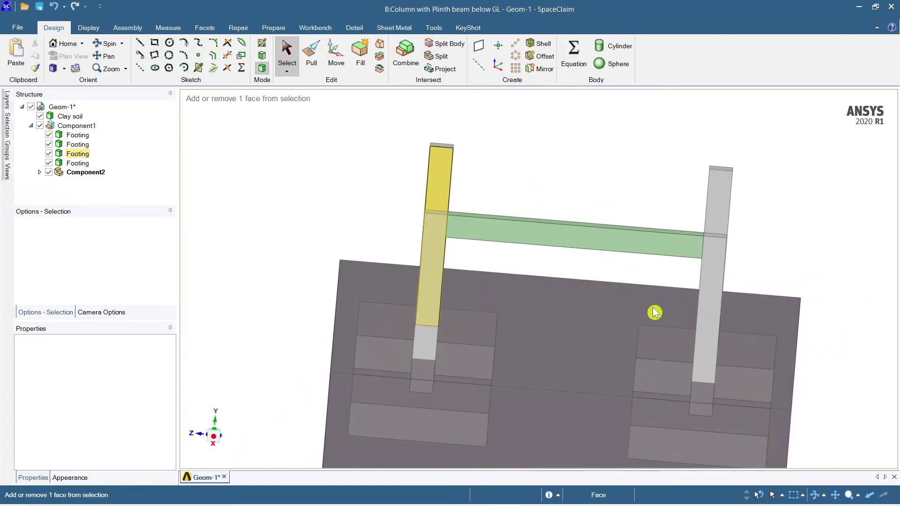
middle_drag(801, 367, 769, 369)
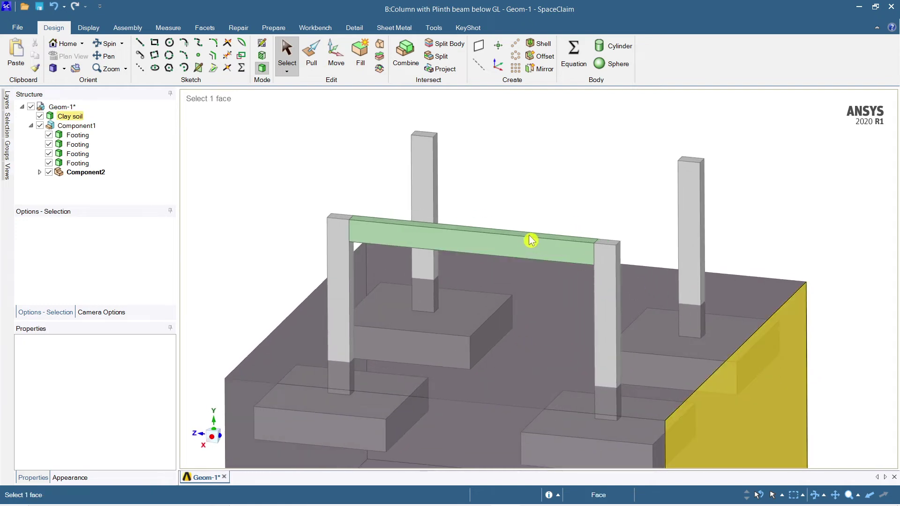
click(526, 252)
click(382, 98)
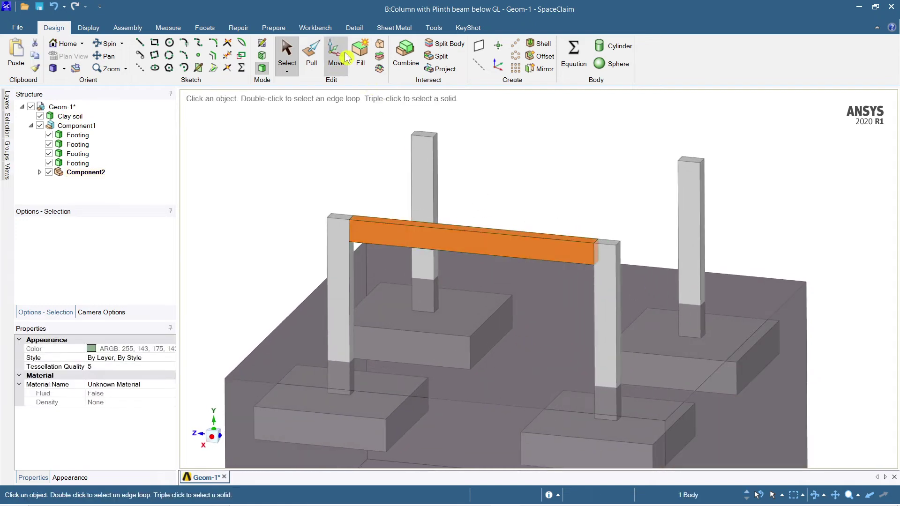
click(336, 49)
drag(474, 199, 475, 318)
mouse_move(626, 383)
middle_down()
mouse_move(641, 369)
mouse_move(633, 370)
mouse_move(625, 347)
mouse_move(641, 346)
mouse_move(640, 362)
mouse_move(630, 363)
middle_up()
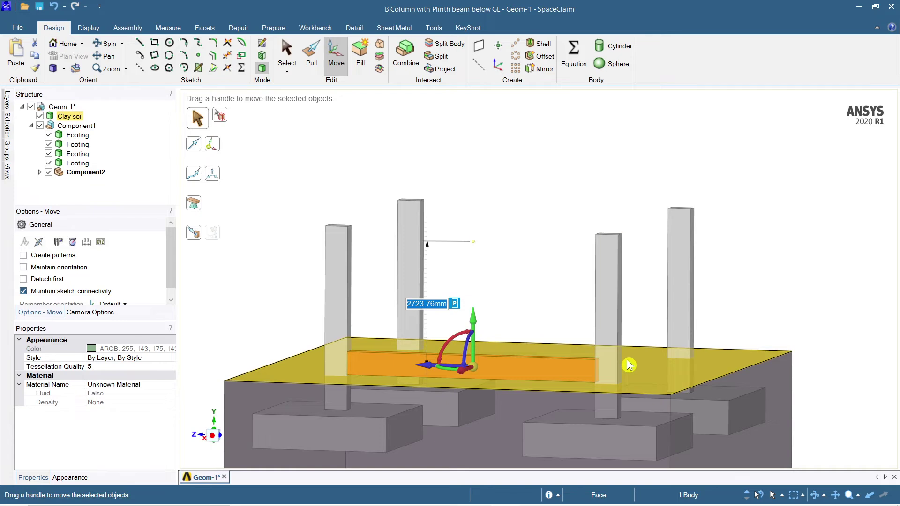
Fine-tune the beam's height so its underside rests on the soil's top surface, for a total drop of about 2748 mm
scroll(478, 370, up, 3)
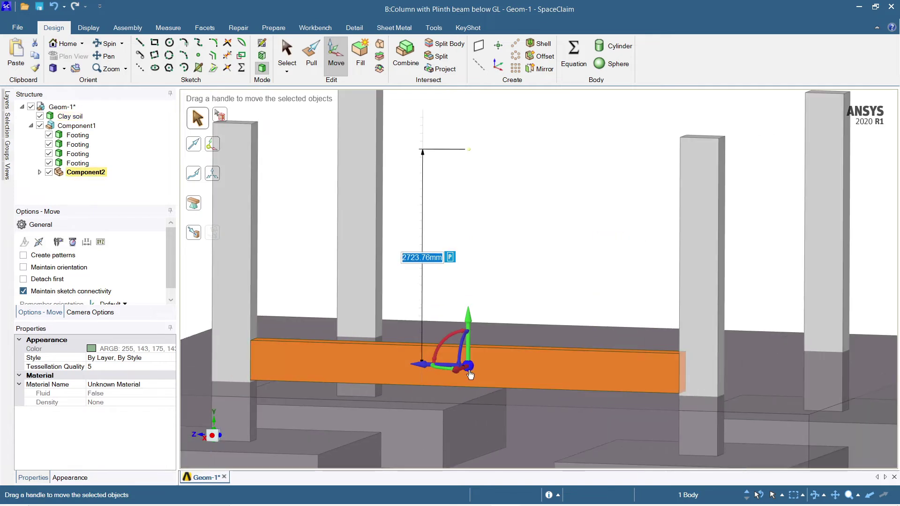
mouse_move(465, 321)
mouse_down()
mouse_move(467, 343)
mouse_move(470, 320)
mouse_up()
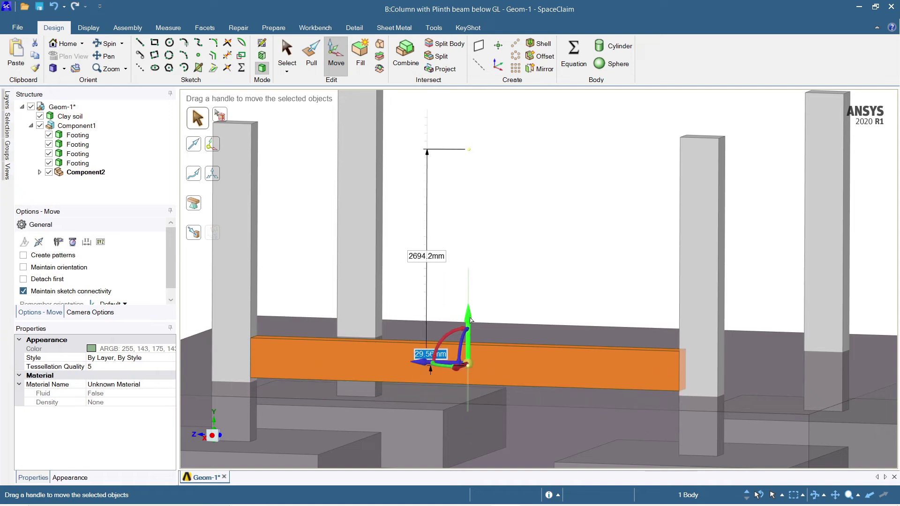
scroll(524, 438, up, 2)
scroll(526, 432, down, 4)
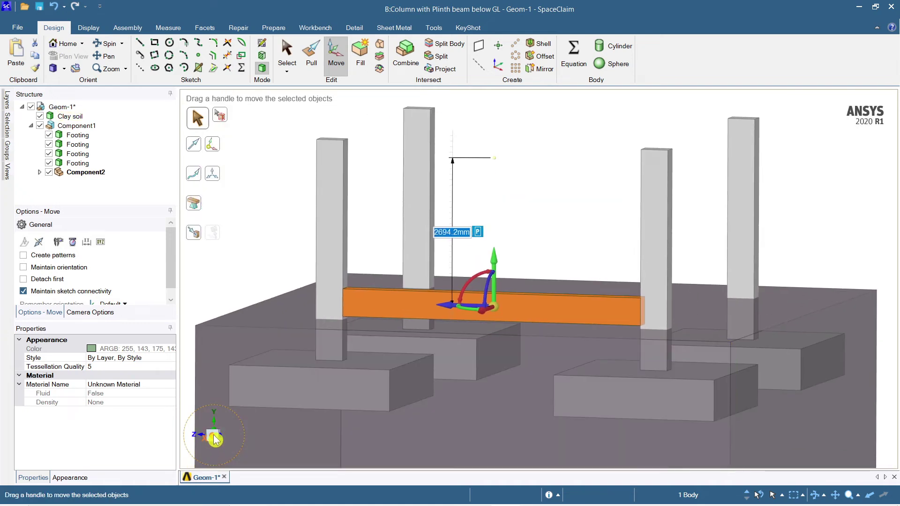
click(212, 434)
drag(495, 262, 494, 265)
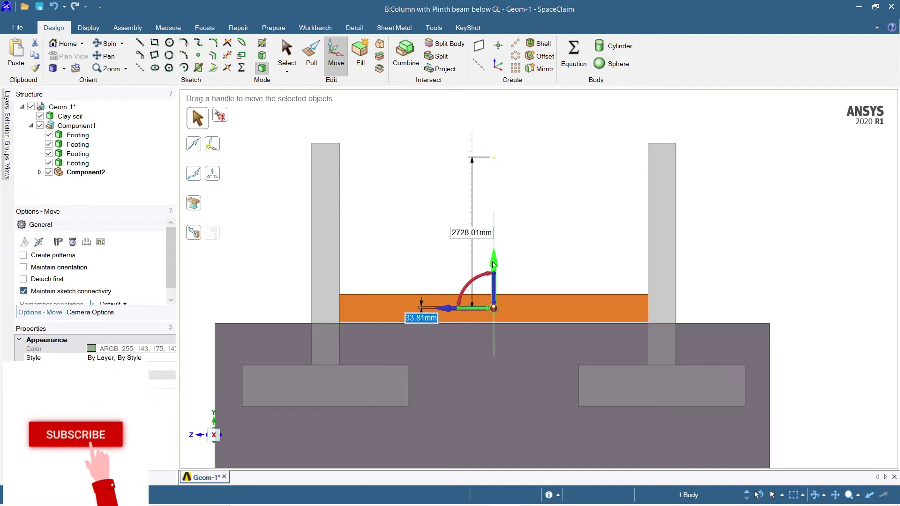
key(Tab)
scroll(466, 311, up, 3)
scroll(466, 311, up, 2)
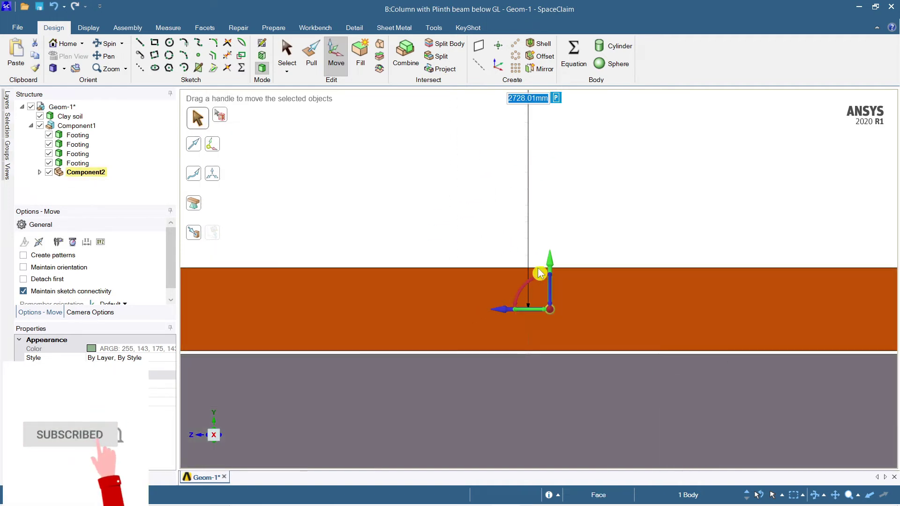
drag(546, 256, 549, 262)
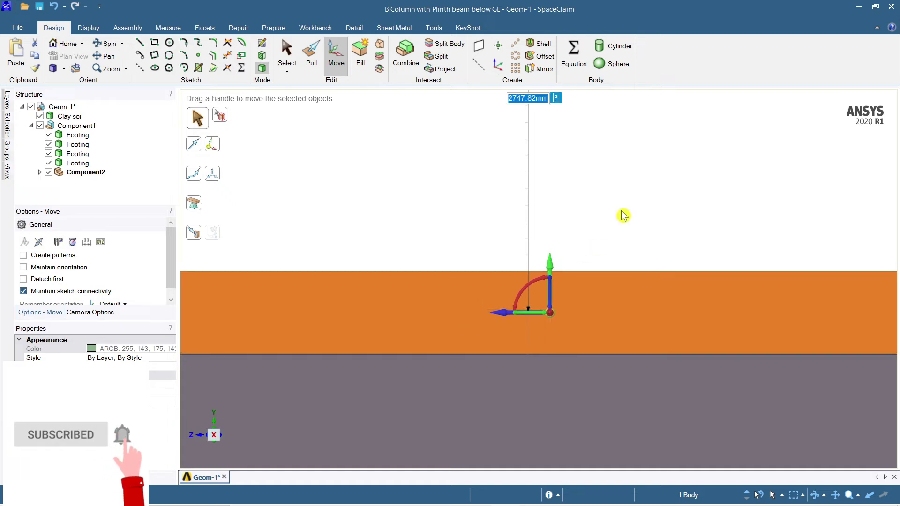
key(Escape)
Examine the lowered beam's position between the two columns and against the soil surface
scroll(627, 237, down, 6)
mouse_move(682, 279)
middle_down()
mouse_move(584, 305)
mouse_move(588, 316)
mouse_move(633, 314)
mouse_move(733, 291)
mouse_move(587, 295)
mouse_move(639, 307)
middle_up()
scroll(647, 301, up, 2)
scroll(703, 317, down, 5)
middle_drag(703, 318, 647, 324)
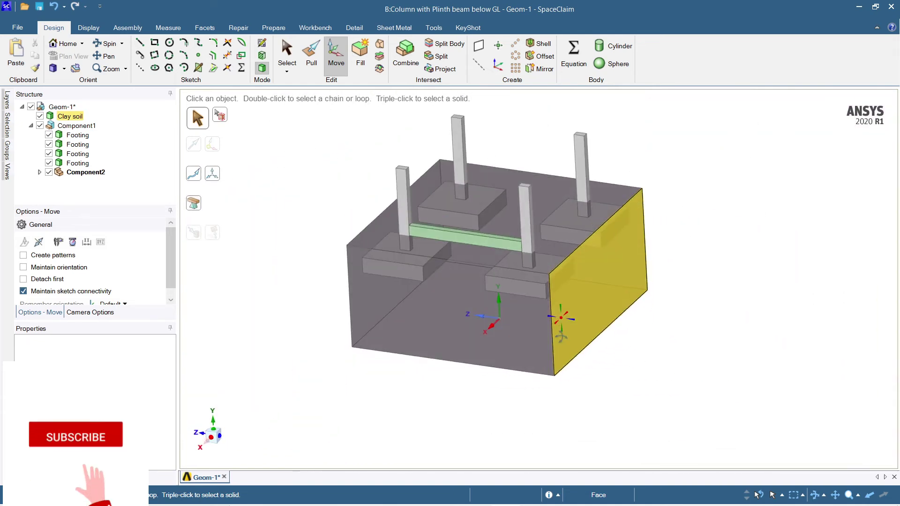
click(477, 495)
click(477, 496)
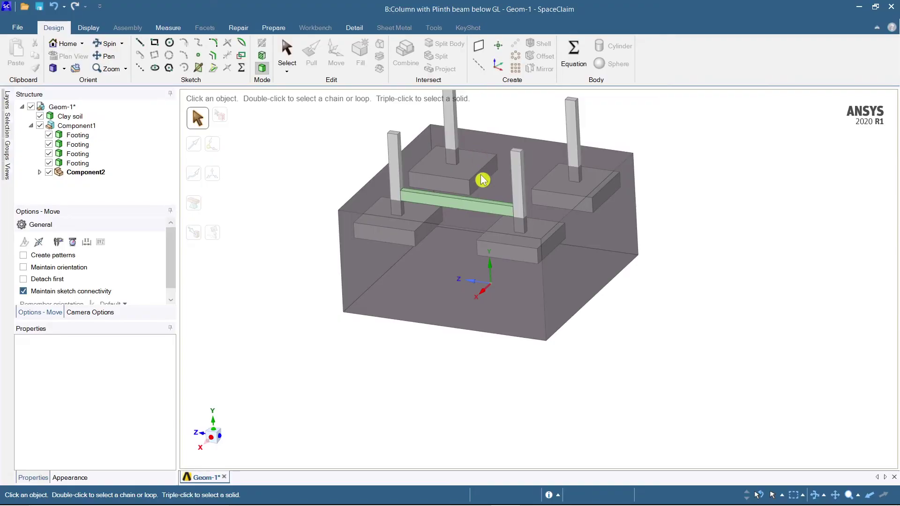
scroll(484, 260, up, 5)
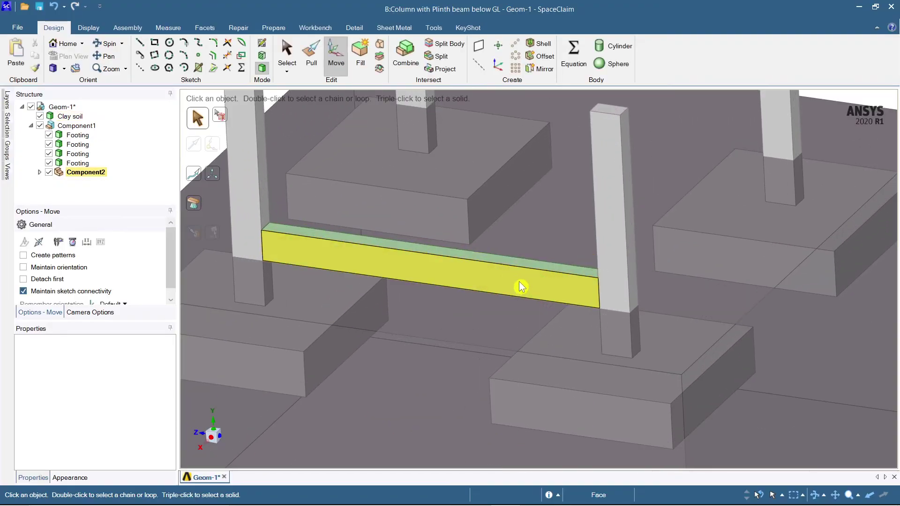
scroll(518, 302, down, 5)
click(517, 330)
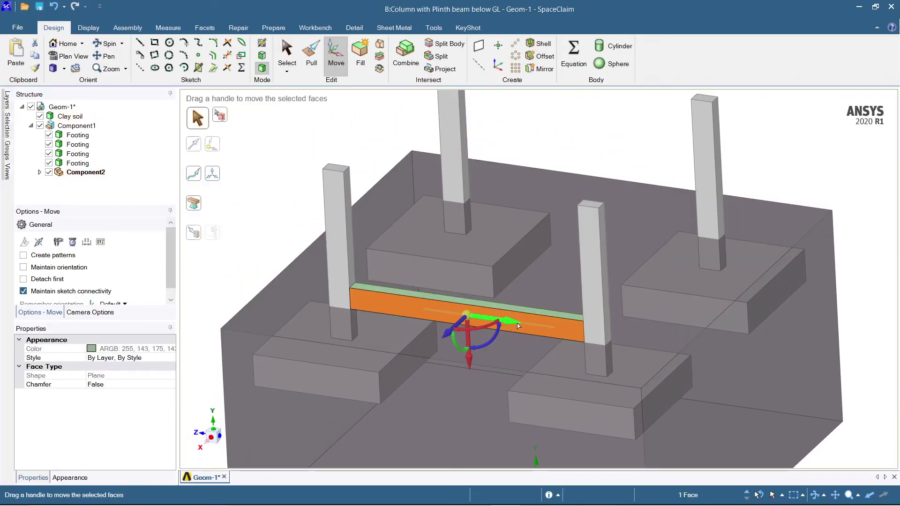
key(Escape)
key(Escape)
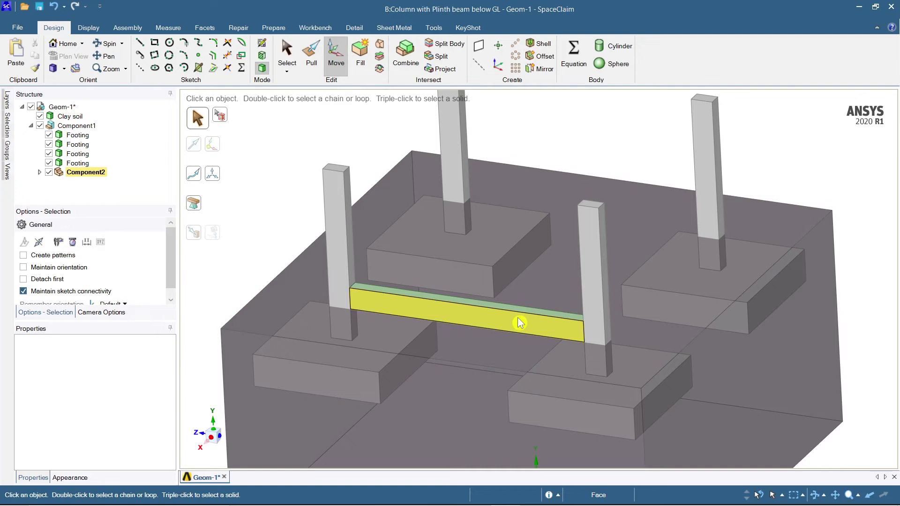
triple_click(520, 323)
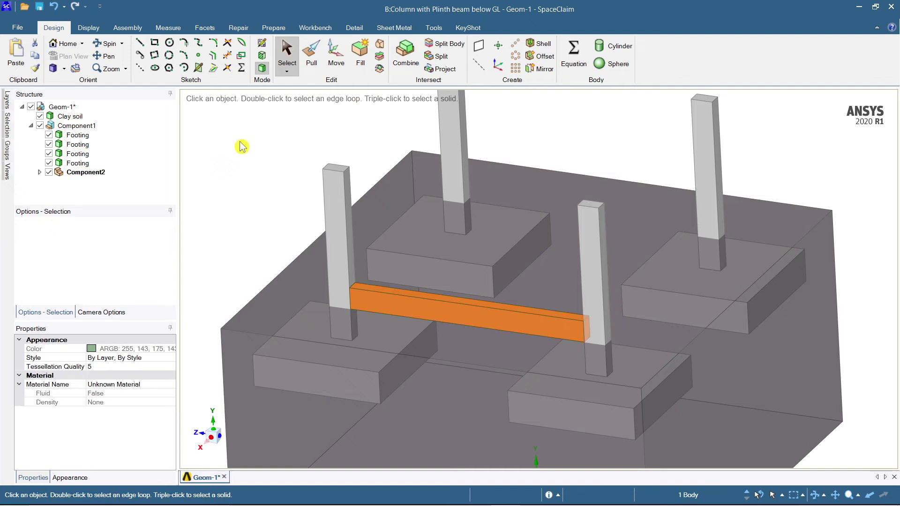
key(ctrl)
key(Escape)
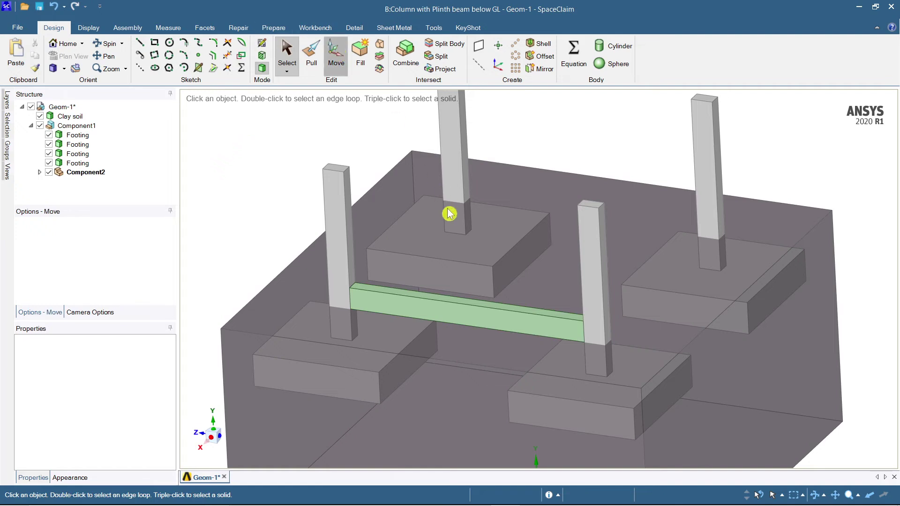
Copy the whole beam about 4864 mm along X toward the opposite pair of columns
click(486, 317)
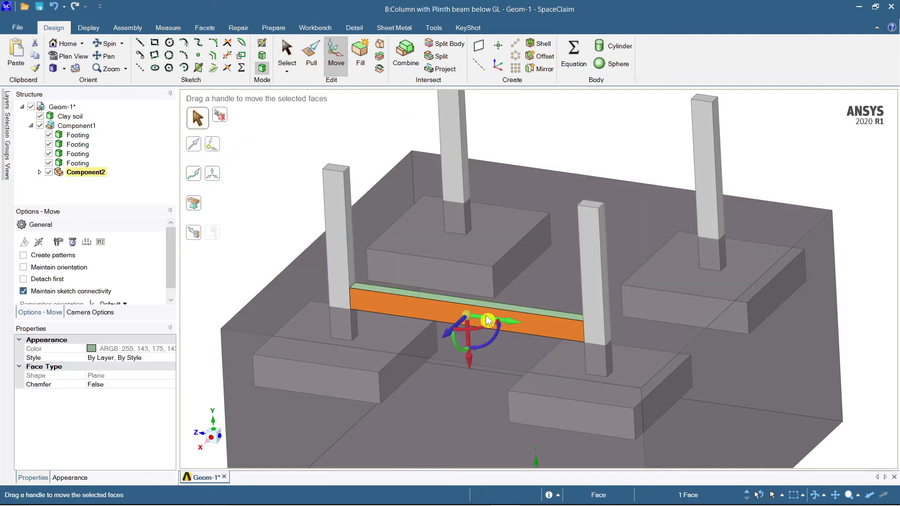
triple_click(484, 314)
drag(453, 330, 541, 236)
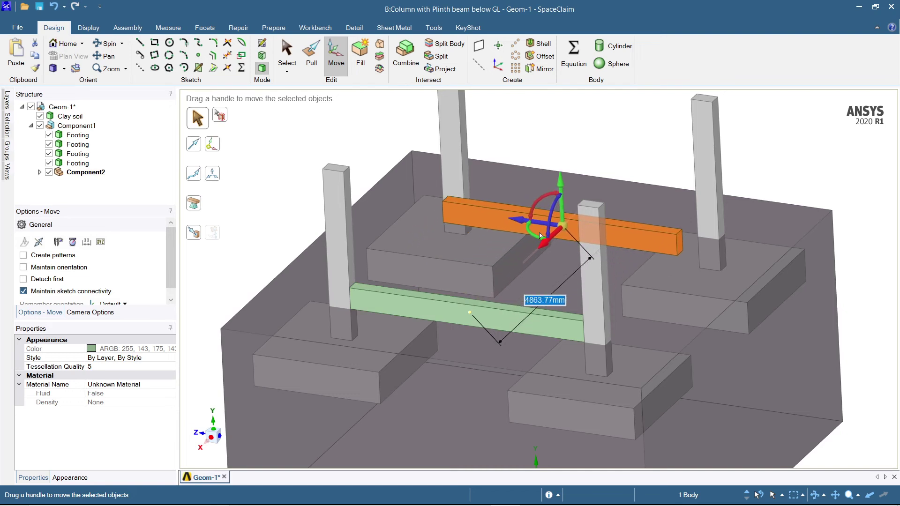
View the model squarely along Z and shift the copied beam to about 5949 mm from the original, aligned with the column's width
click(222, 441)
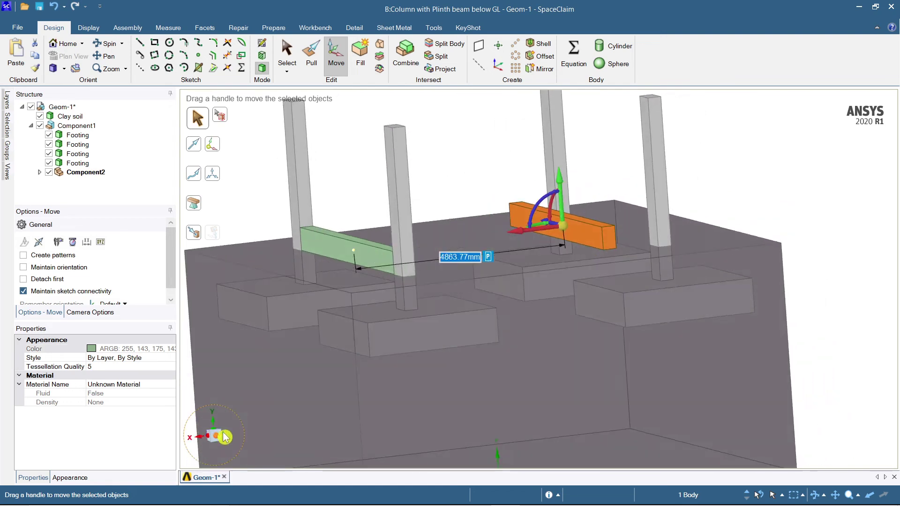
scroll(608, 221, up, 3)
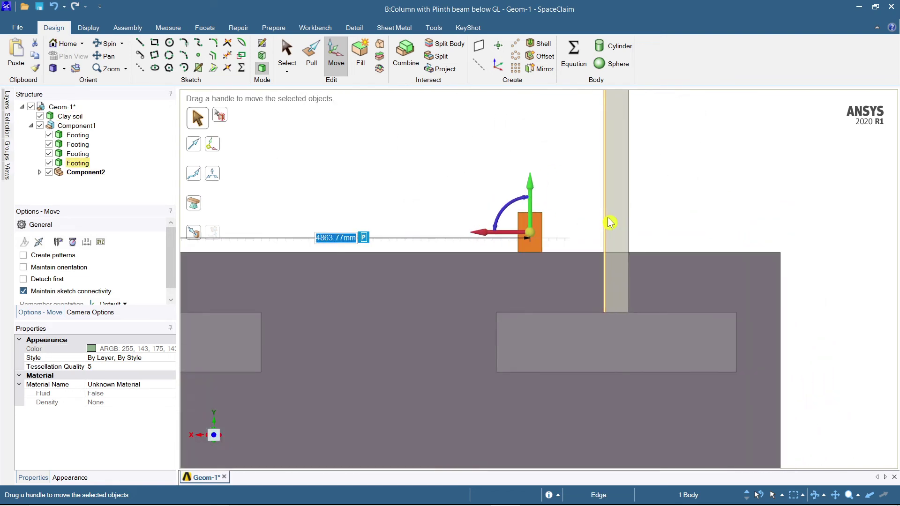
drag(500, 234, 586, 230)
scroll(618, 229, up, 4)
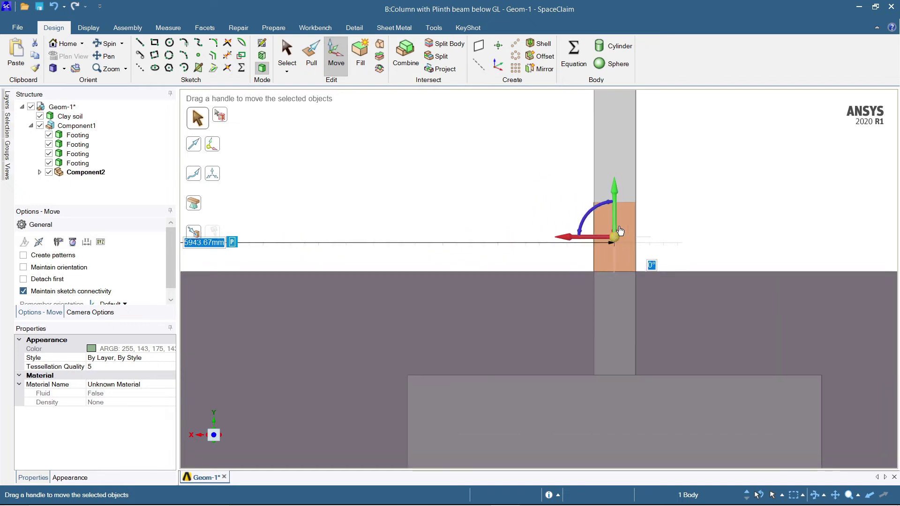
scroll(618, 228, up, 4)
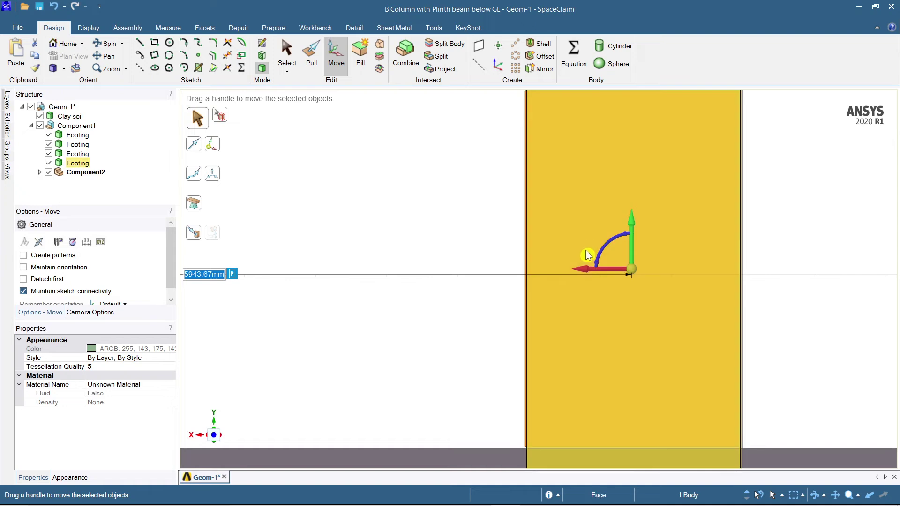
drag(589, 271, 593, 272)
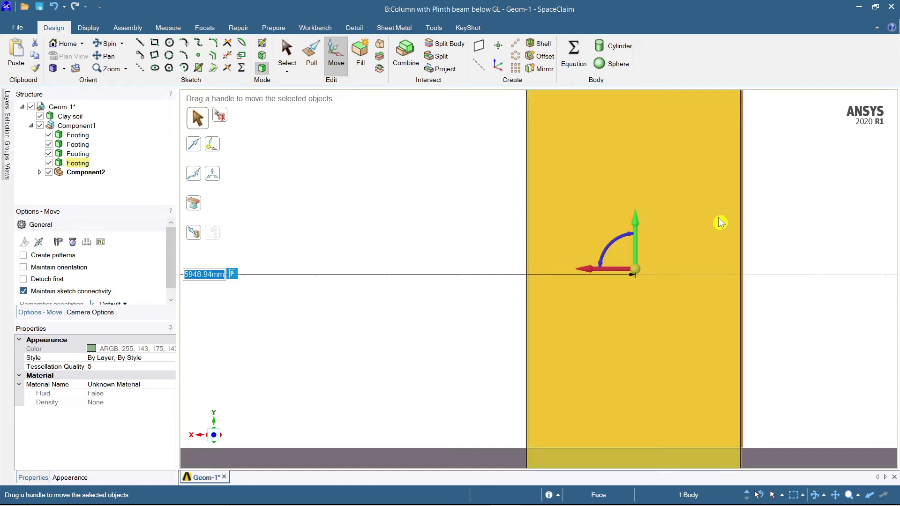
click(795, 217)
Duplicate the second plinth beam in place within Component2
scroll(791, 218, down, 5)
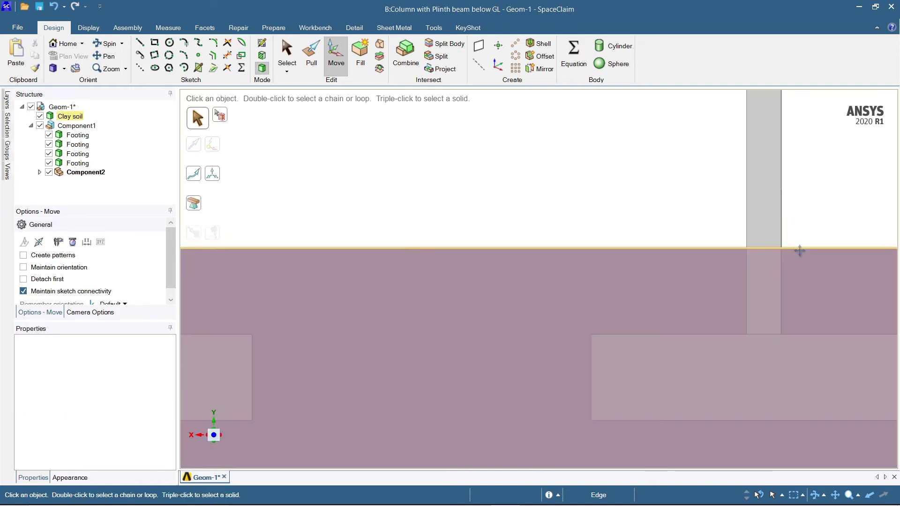
scroll(800, 251, down, 6)
middle_drag(751, 253, 648, 331)
key(s)
click(648, 331)
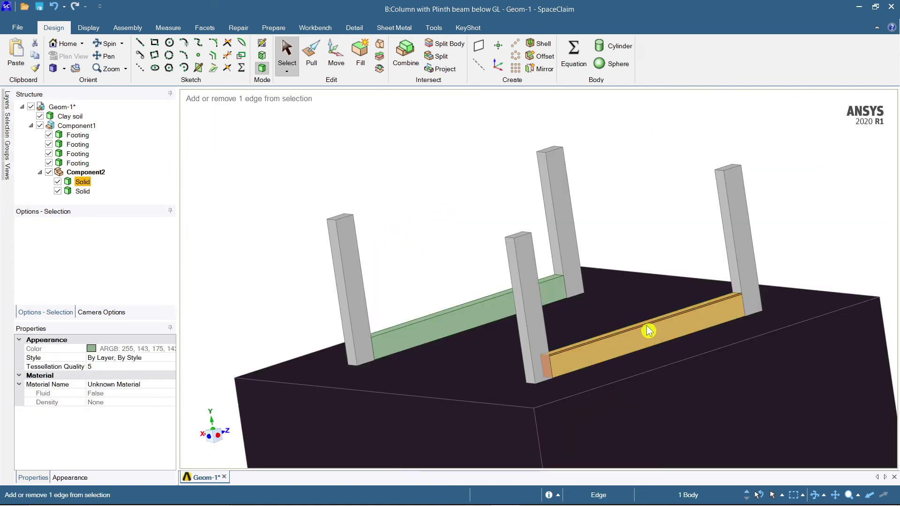
ctrl+click(648, 331)
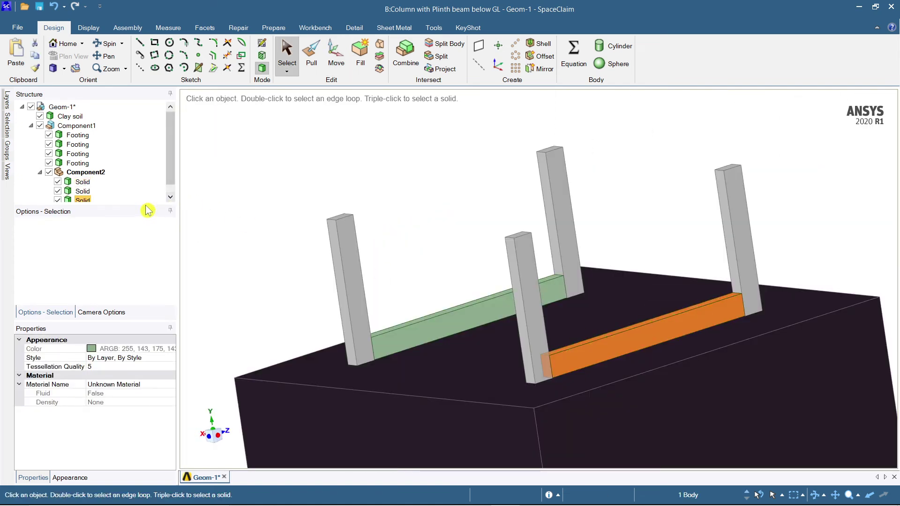
Move the duplicated beam about 6660 mm along Z, clear of the columns
click(333, 56)
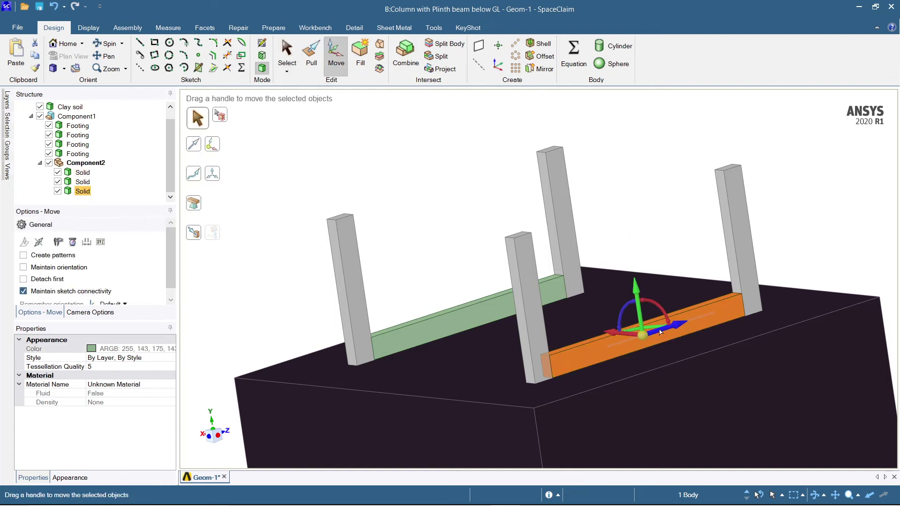
drag(659, 331, 869, 191)
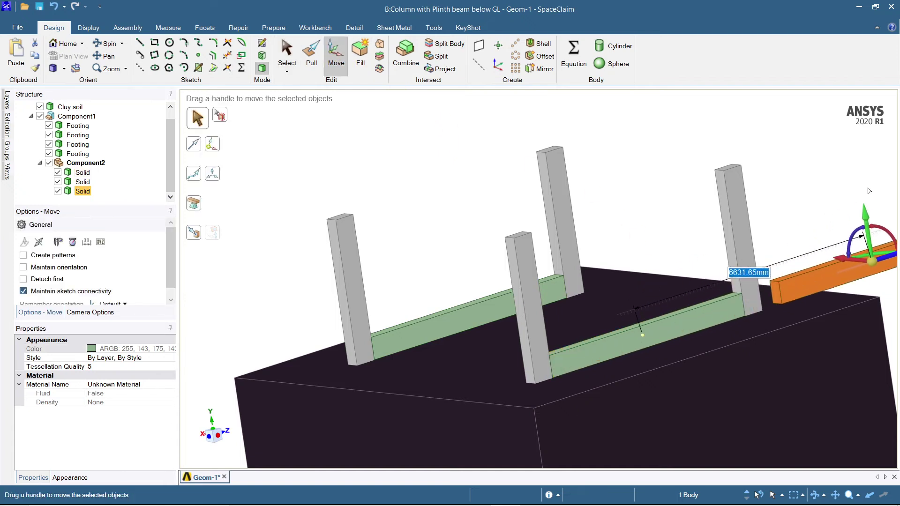
ctrl+scroll(469, 375, up, 5)
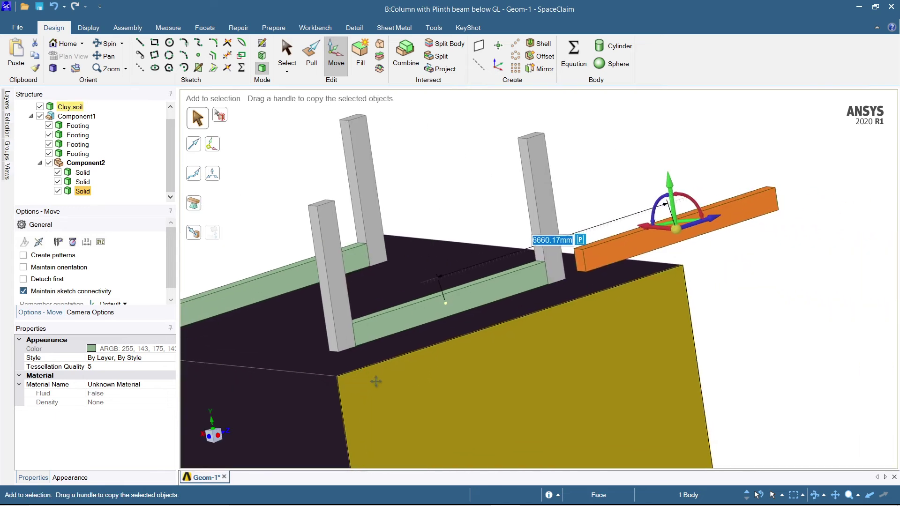
ctrl+scroll(516, 335, down, 5)
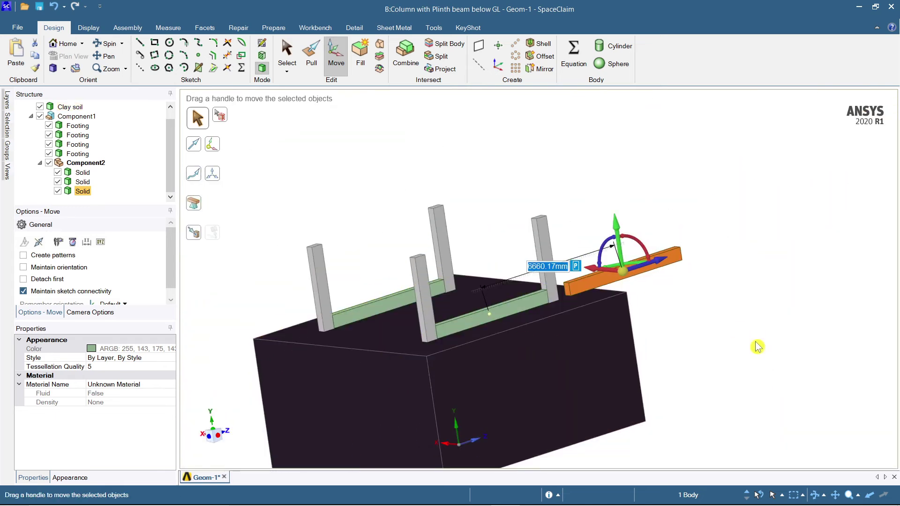
Rotate the duplicated beam 90° about the vertical axis so it runs perpendicular to the other two beams
middle_drag(760, 401, 713, 425)
middle_drag(374, 333, 315, 247)
middle_drag(576, 252, 565, 289)
ctrl+middle_drag(614, 264, 495, 274)
middle_drag(294, 149, 281, 305)
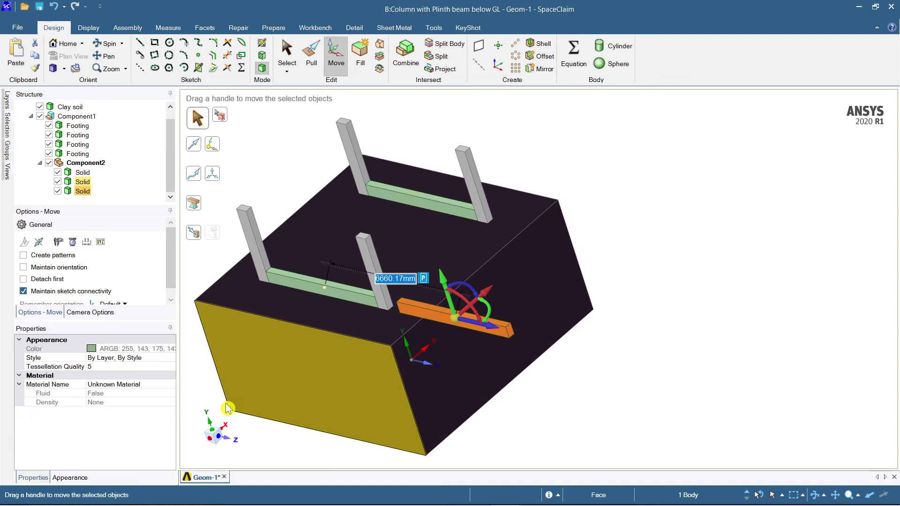
drag(215, 408, 220, 411)
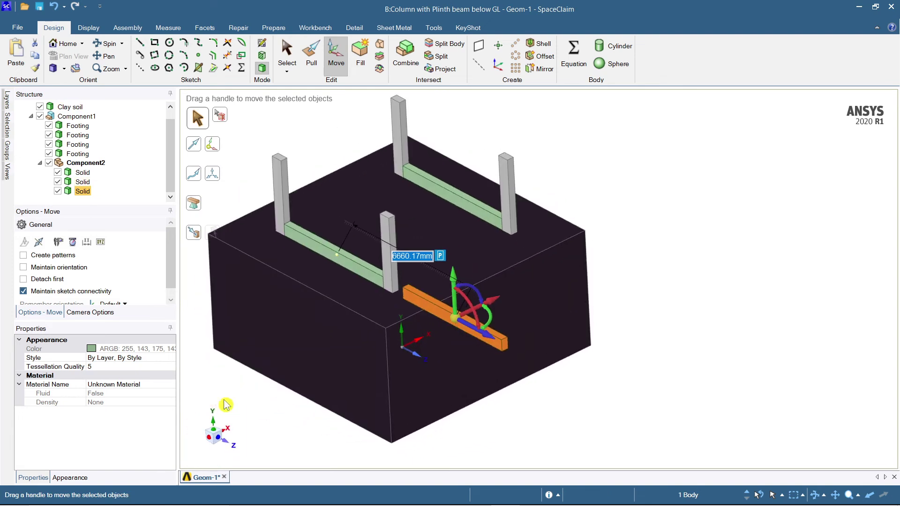
ctrl+middle_drag(415, 362, 458, 393)
drag(512, 340, 544, 268)
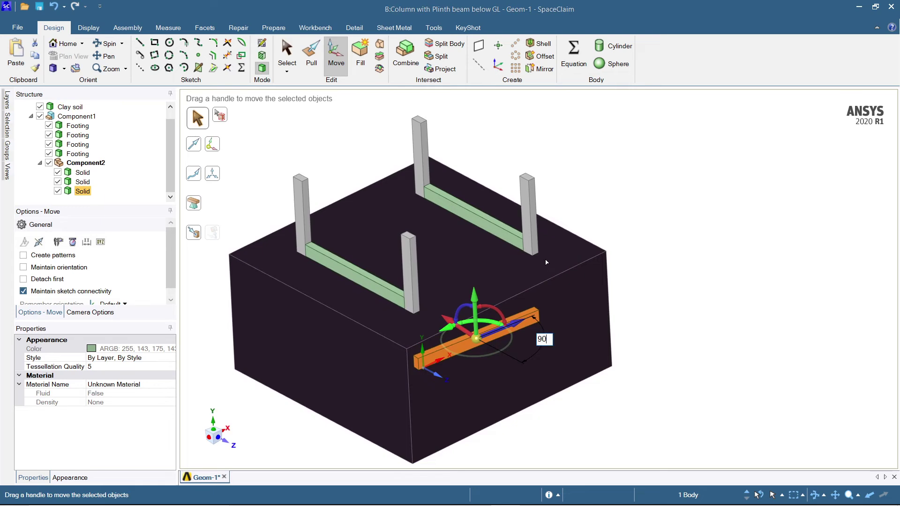
key(Return)
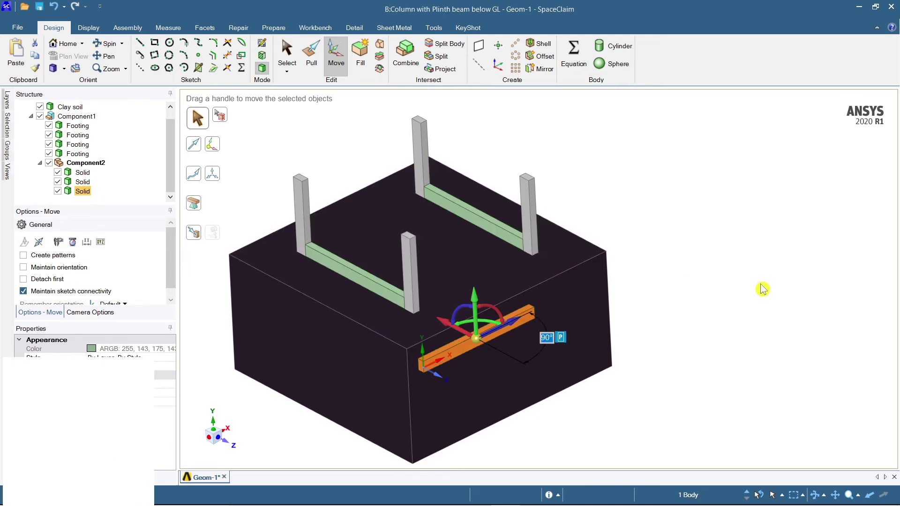
Move the rotated beam into line between the two front columns, with its centre about 3097 mm from the column reference
click(758, 292)
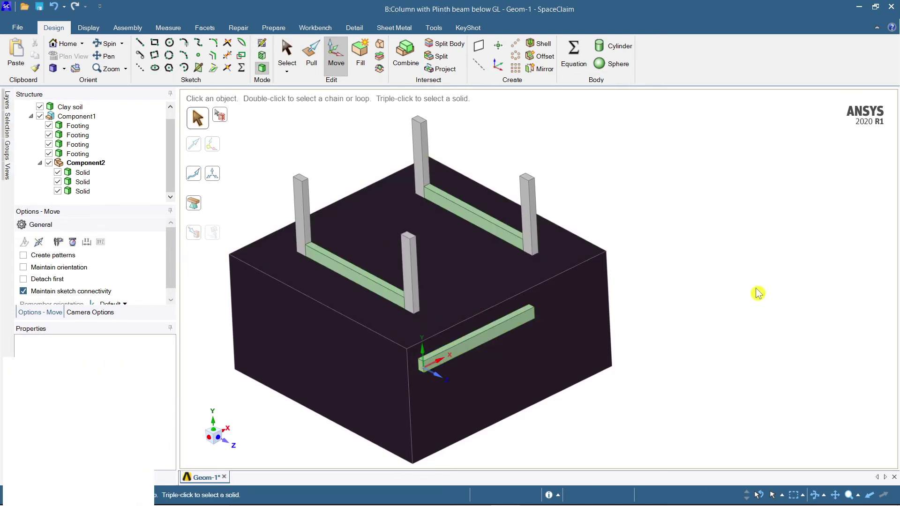
click(476, 339)
drag(503, 350, 518, 260)
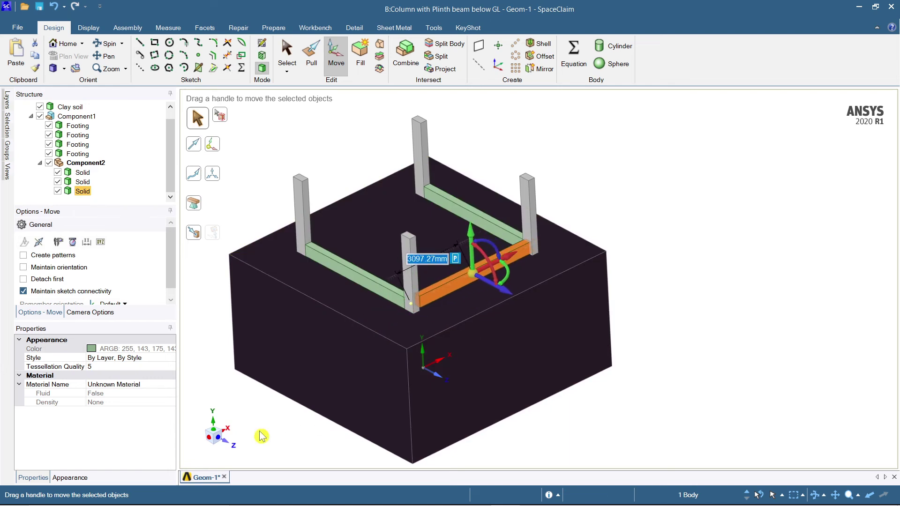
click(224, 442)
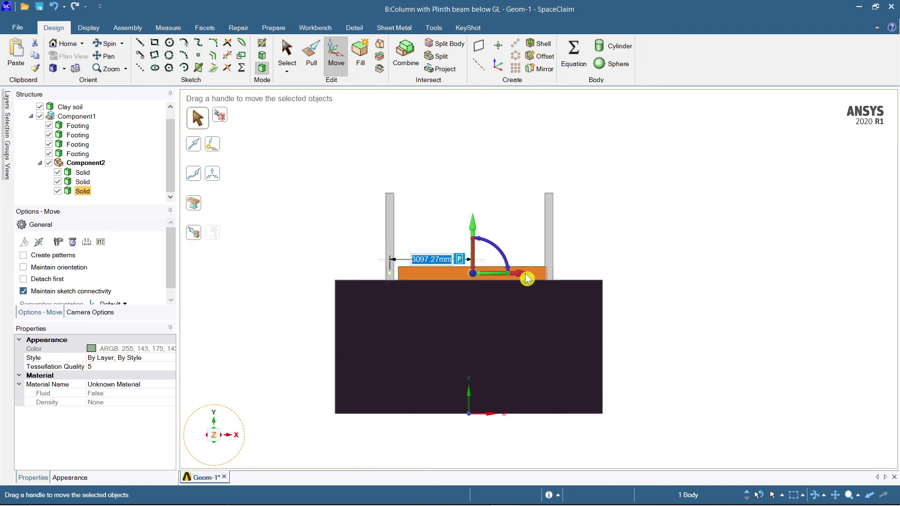
scroll(474, 273, up, 4)
scroll(674, 234, down, 2)
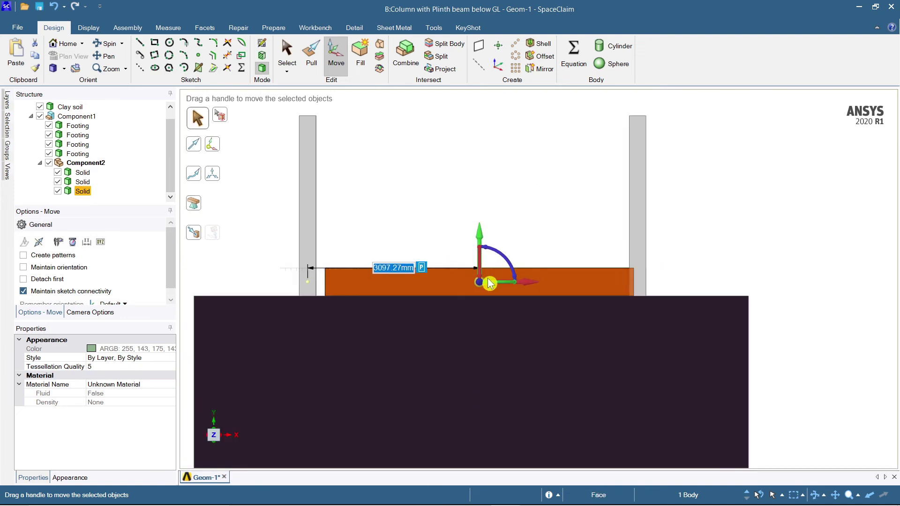
click(779, 229)
Pull the third beam's free end face outward toward the adjacent front column
middle_drag(509, 247, 506, 278)
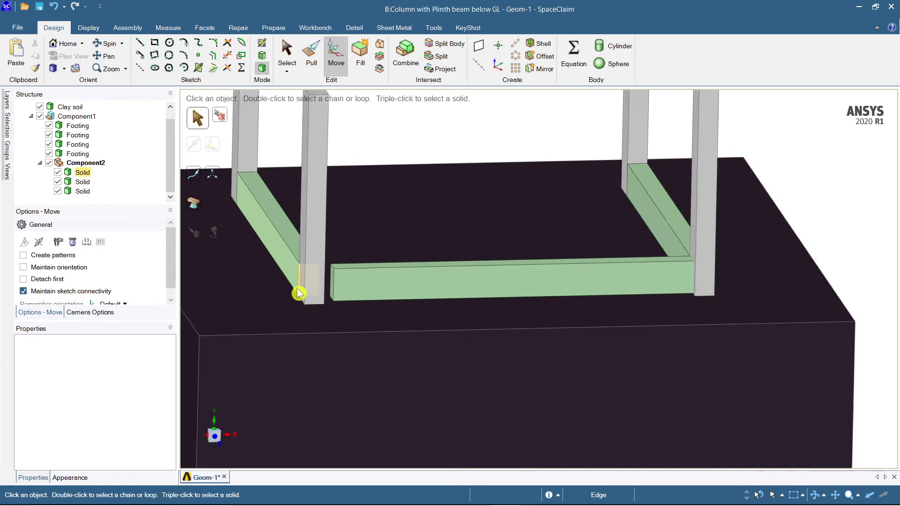
scroll(297, 289, up, 3)
click(359, 270)
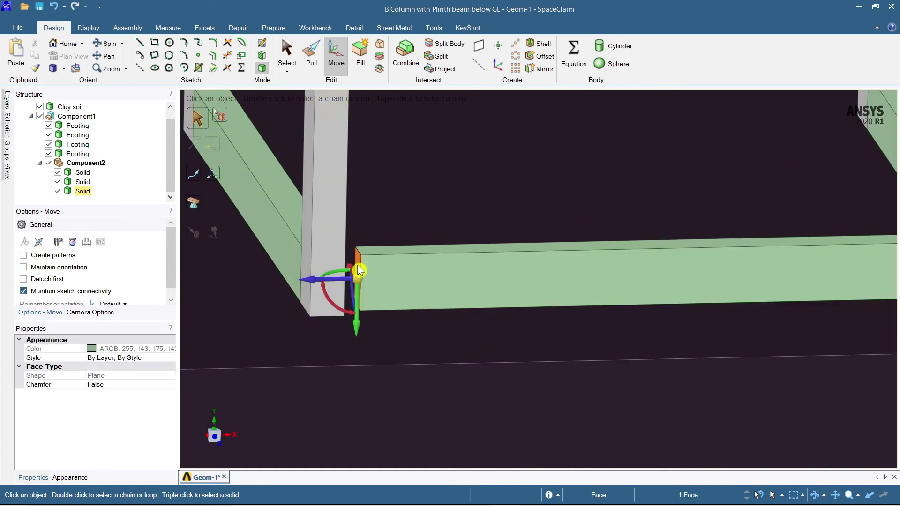
key(Escape)
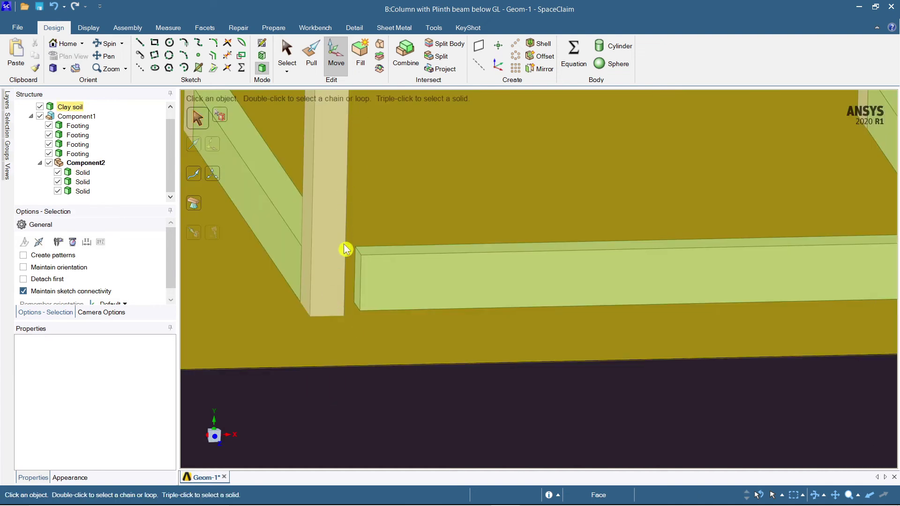
key(s)
click(357, 280)
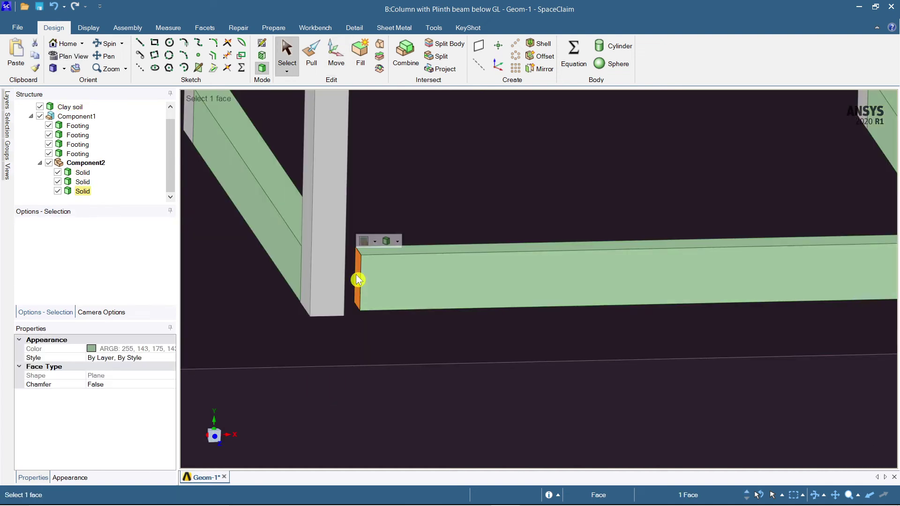
click(311, 49)
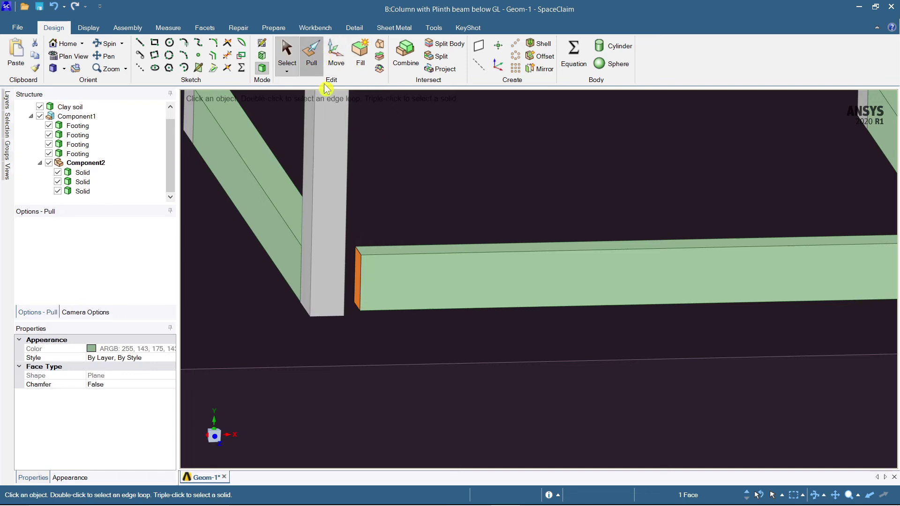
drag(358, 278, 356, 278)
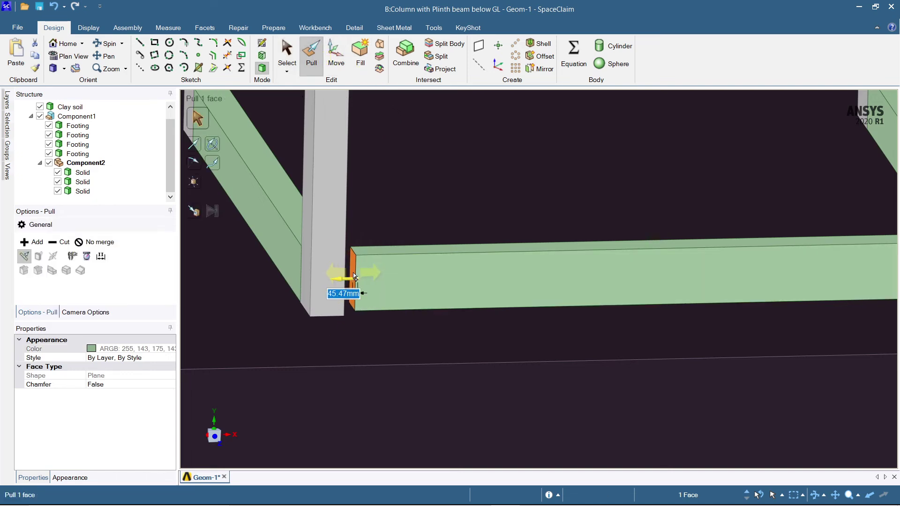
text(5)
key(Return)
click(519, 335)
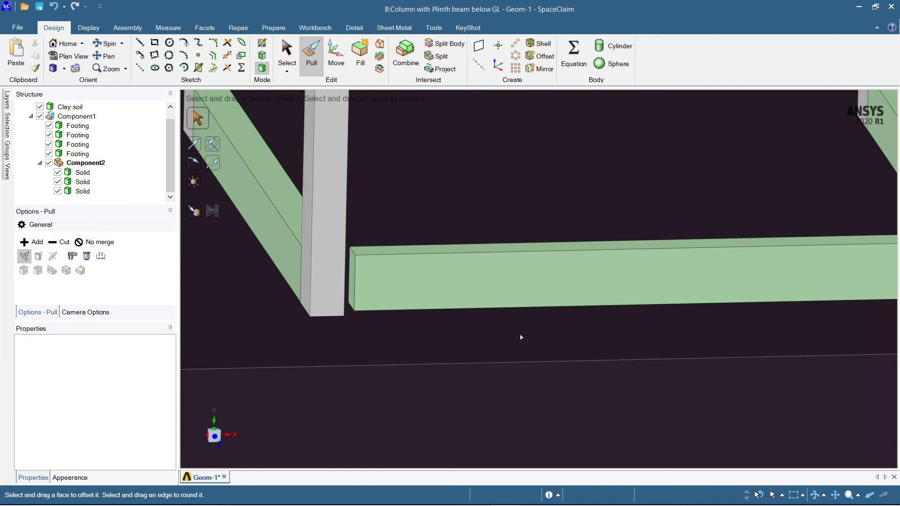
Duplicate the third plinth beam within Component2 and move the copy about 6137 mm along Z between the two opposite columns
scroll(521, 336, down, 5)
key(s)
click(743, 217)
middle_drag(743, 217, 708, 254)
scroll(708, 254, down, 5)
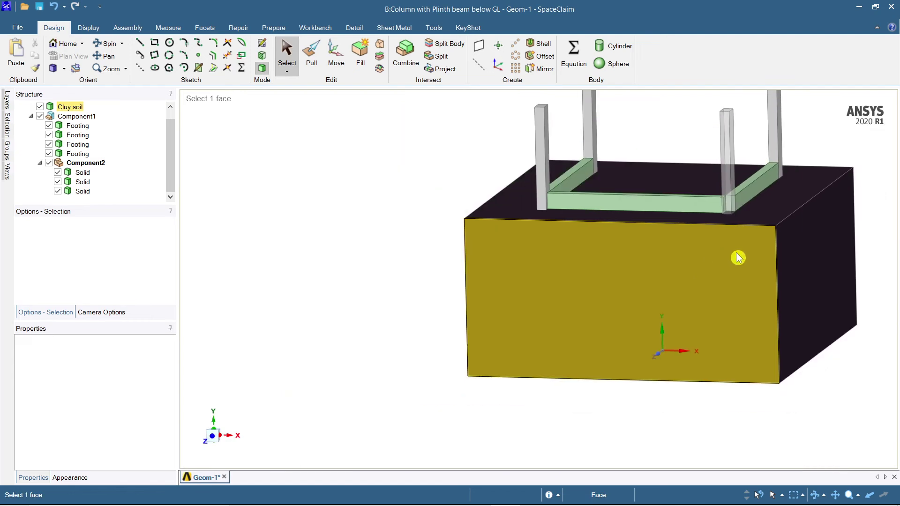
click(533, 264)
click(533, 264)
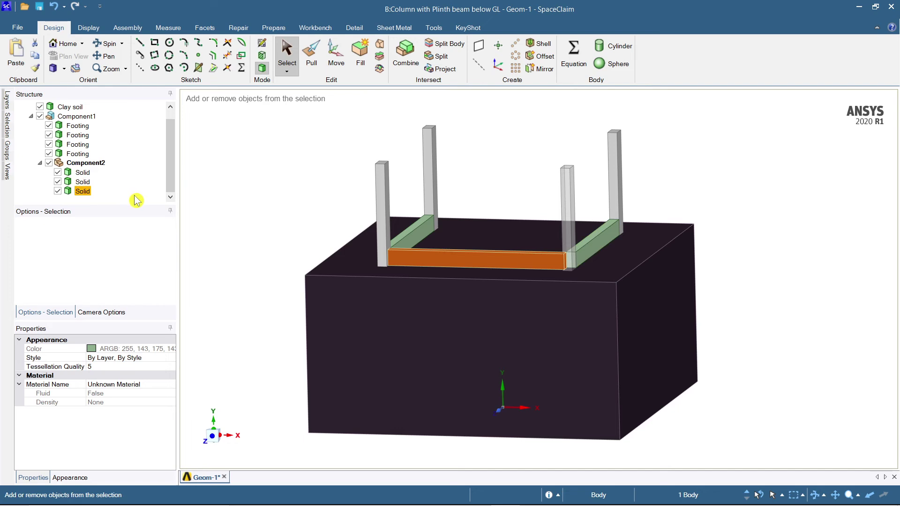
key(ctrl+v)
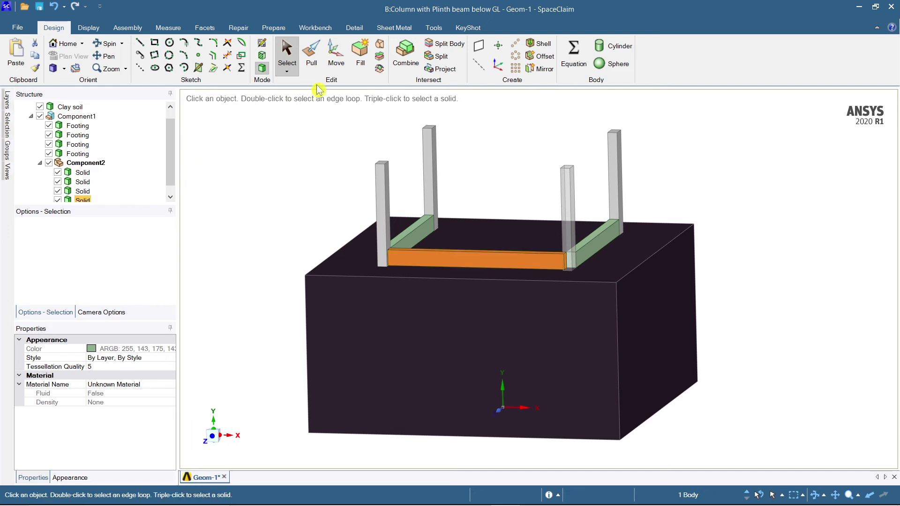
click(336, 54)
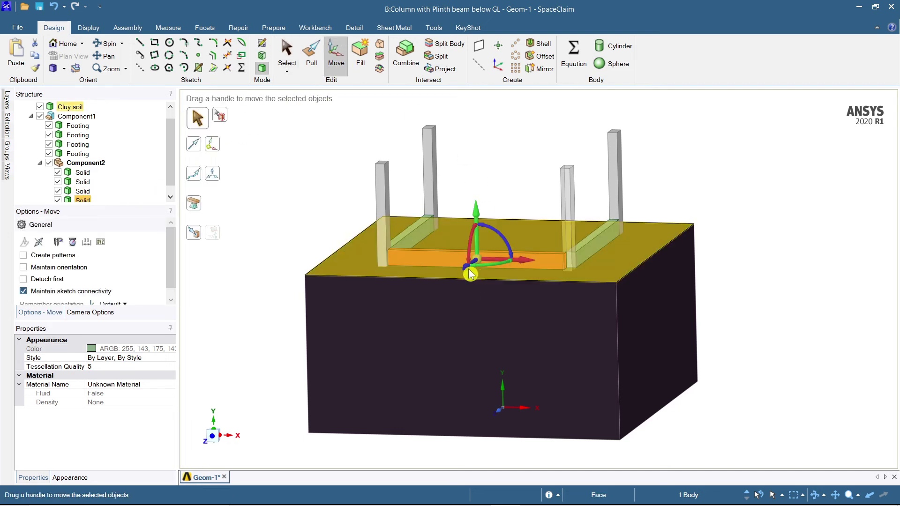
drag(467, 266, 508, 227)
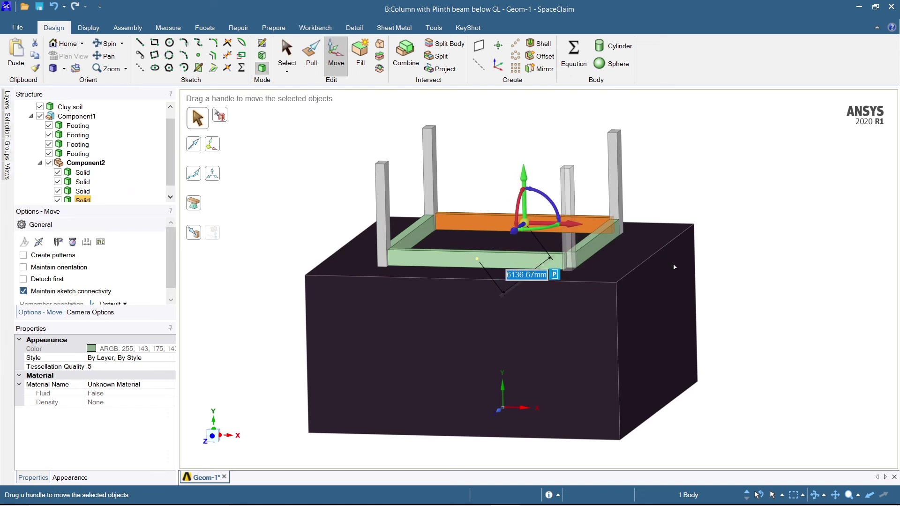
View the model squarely along X and shift the copied beam back about 119 mm along Z, within the column's width
middle_drag(823, 367, 654, 398)
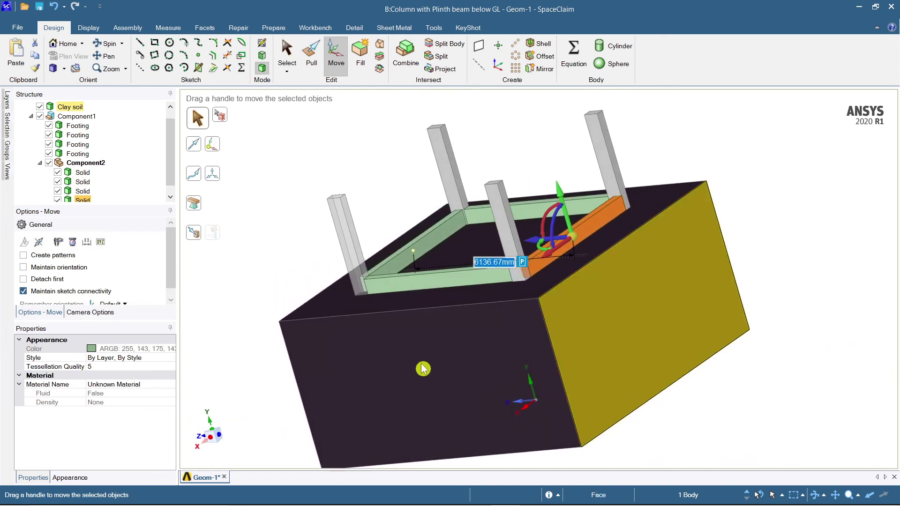
drag(213, 412, 227, 409)
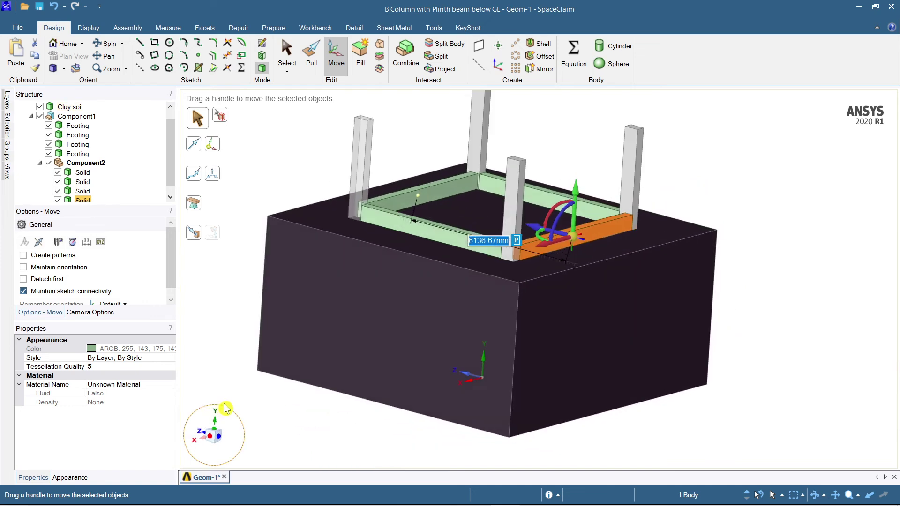
scroll(600, 293, down, 3)
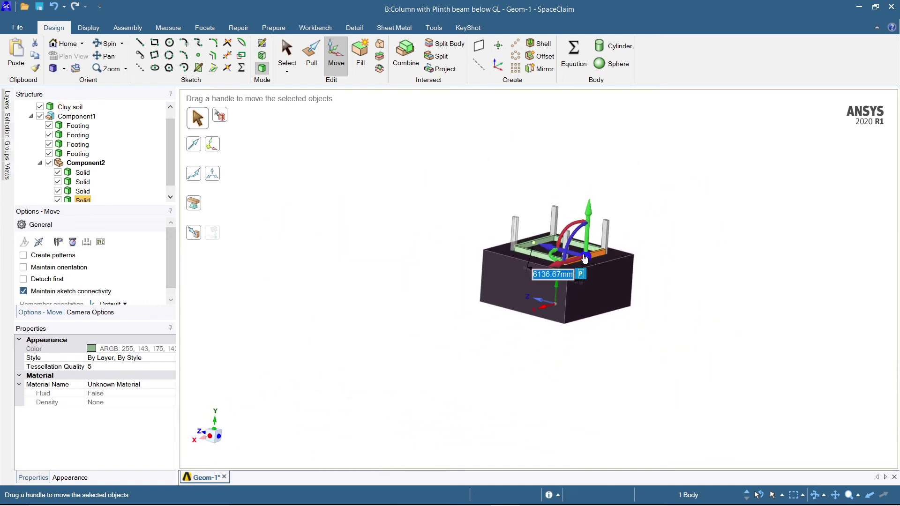
scroll(581, 279, up, 3)
scroll(581, 280, up, 2)
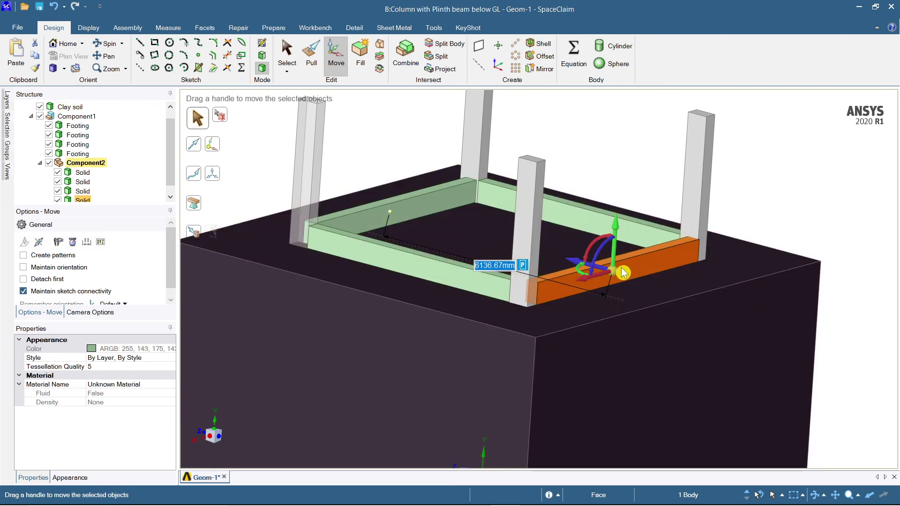
scroll(623, 272, up, 2)
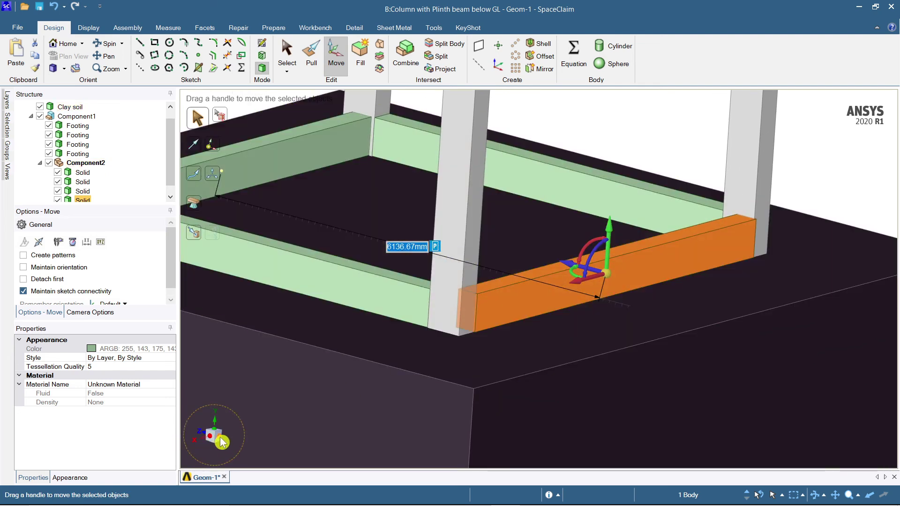
click(222, 442)
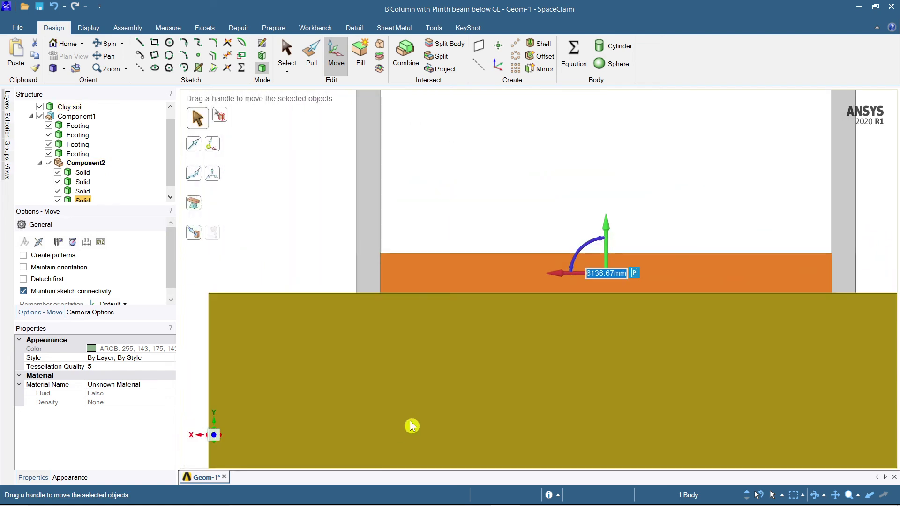
scroll(553, 337, up, 2)
mouse_move(418, 397)
middle_down()
mouse_move(595, 401)
mouse_move(577, 410)
middle_up()
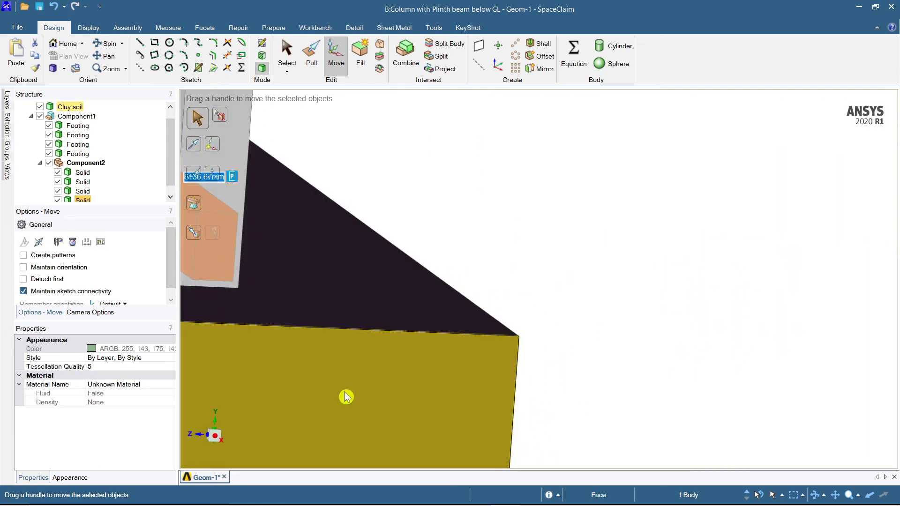
scroll(350, 389, down, 5)
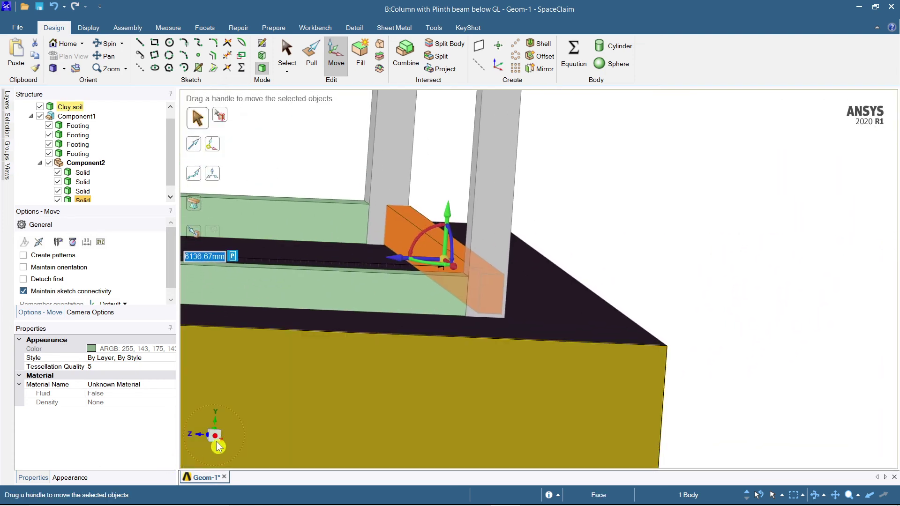
click(215, 436)
scroll(431, 271, up, 2)
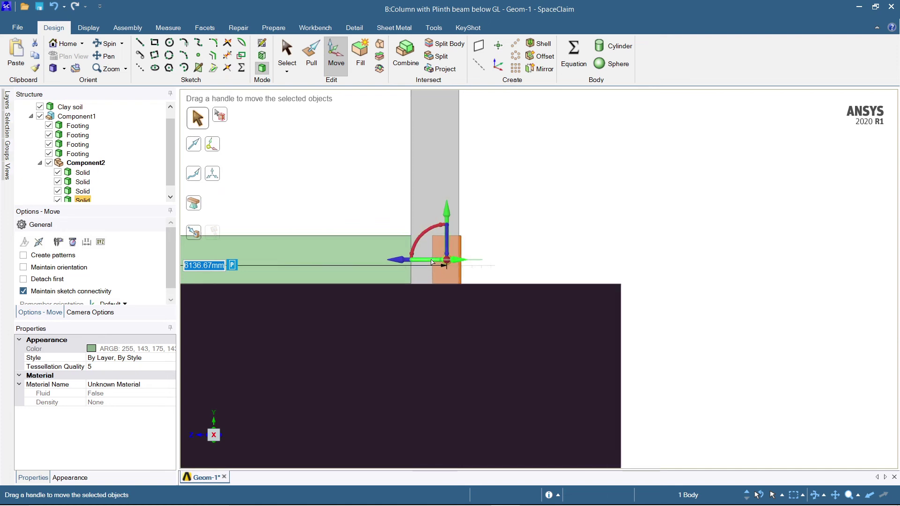
drag(412, 262, 395, 261)
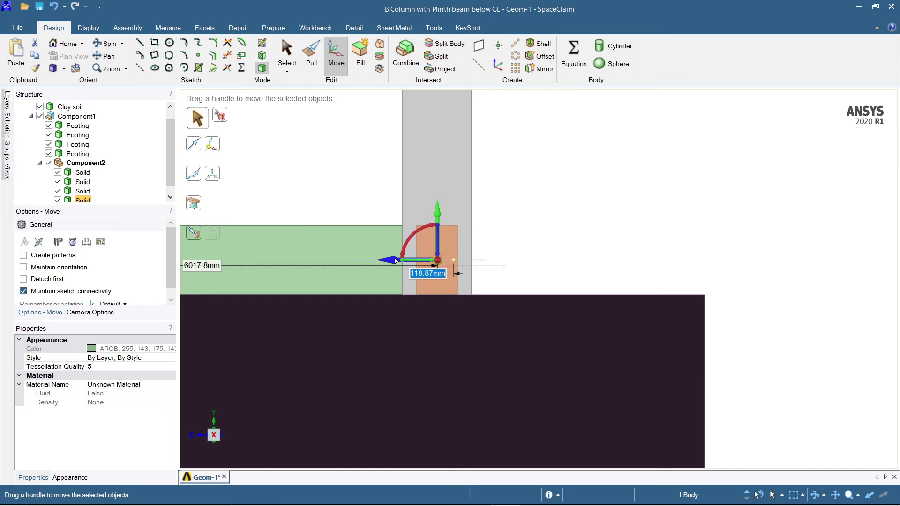
click(619, 259)
Shift the original cross beam about 49 mm along Z so it sits centred within its column's width
middle_drag(618, 259, 244, 331)
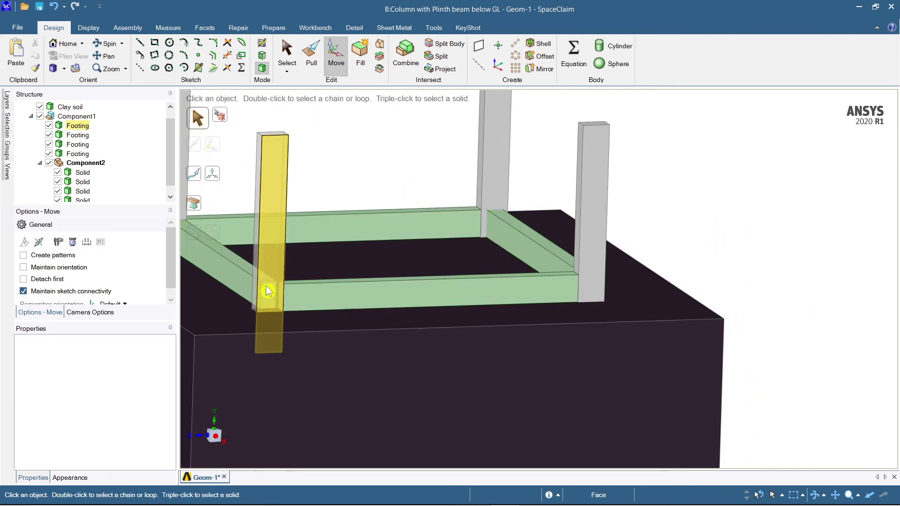
click(268, 292)
click(69, 56)
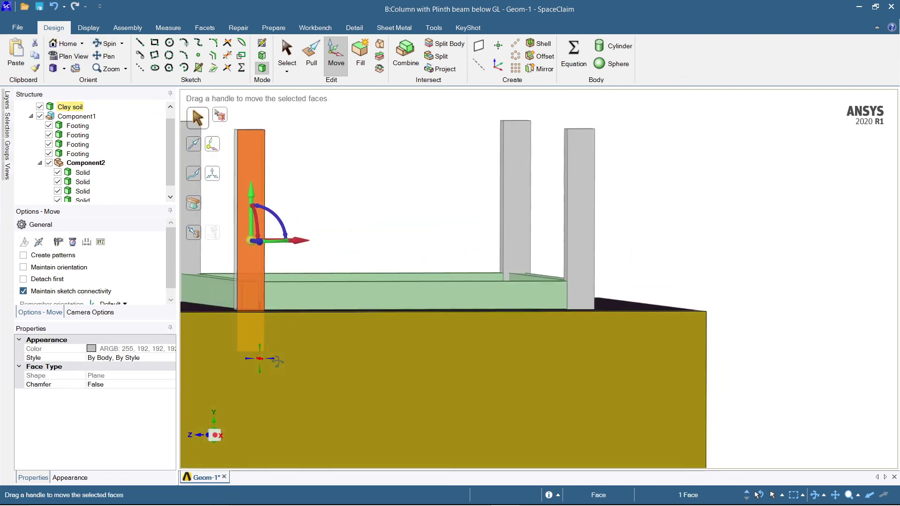
click(212, 292)
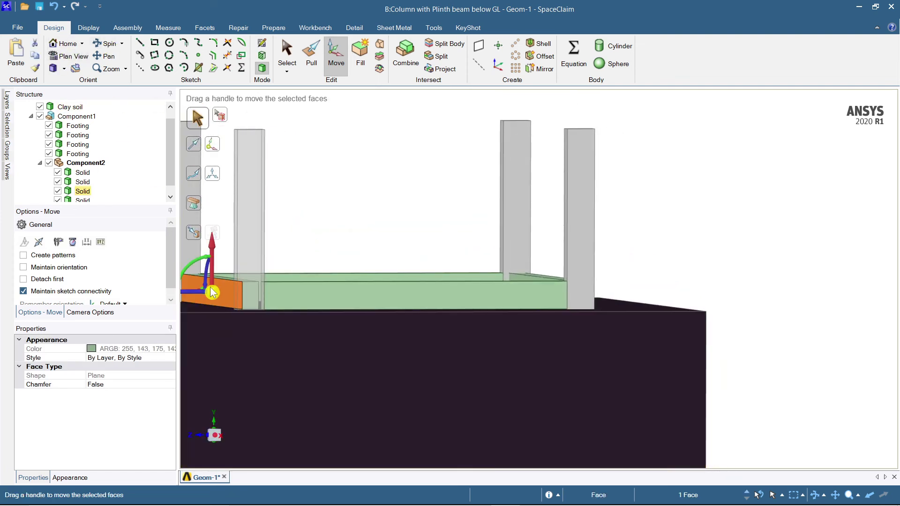
triple_click(211, 292)
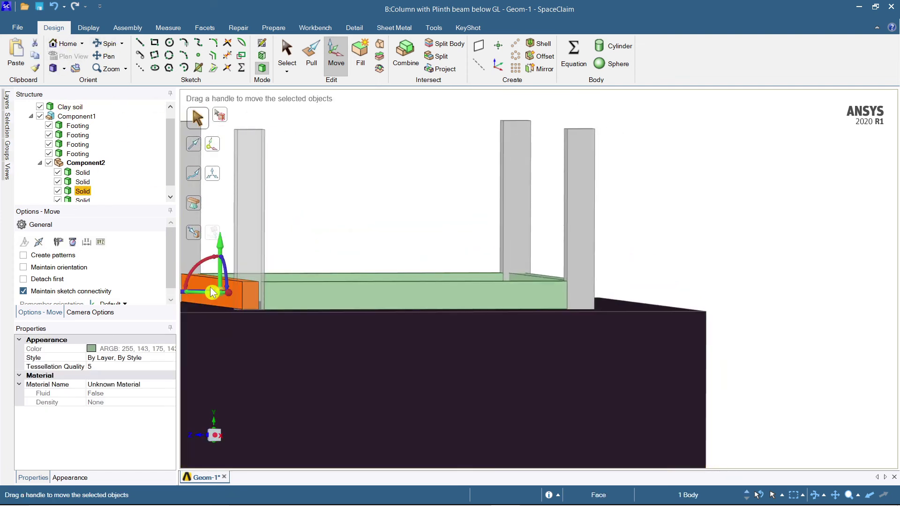
click(217, 438)
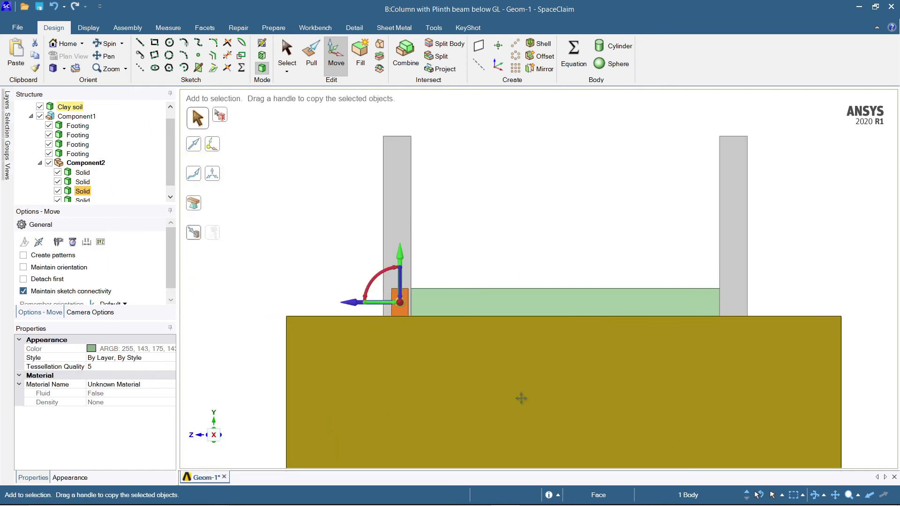
scroll(403, 302, up, 3)
drag(337, 308, 331, 306)
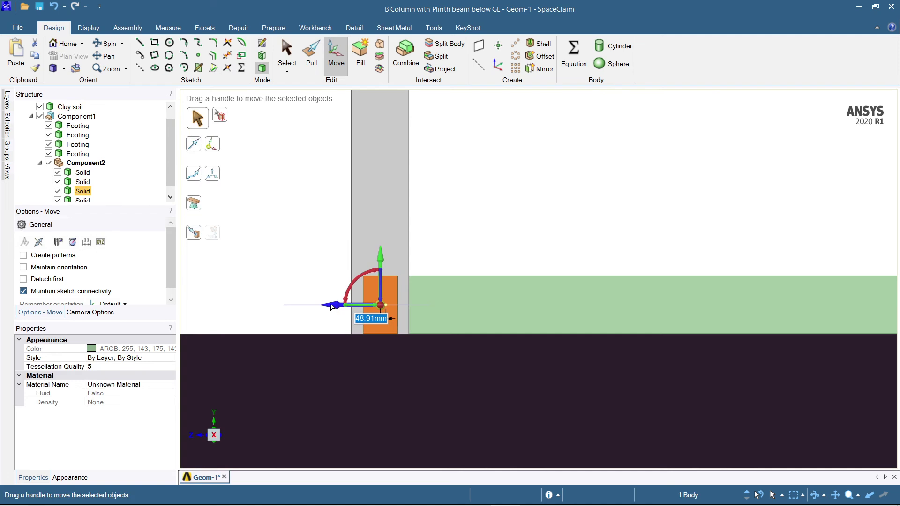
click(300, 228)
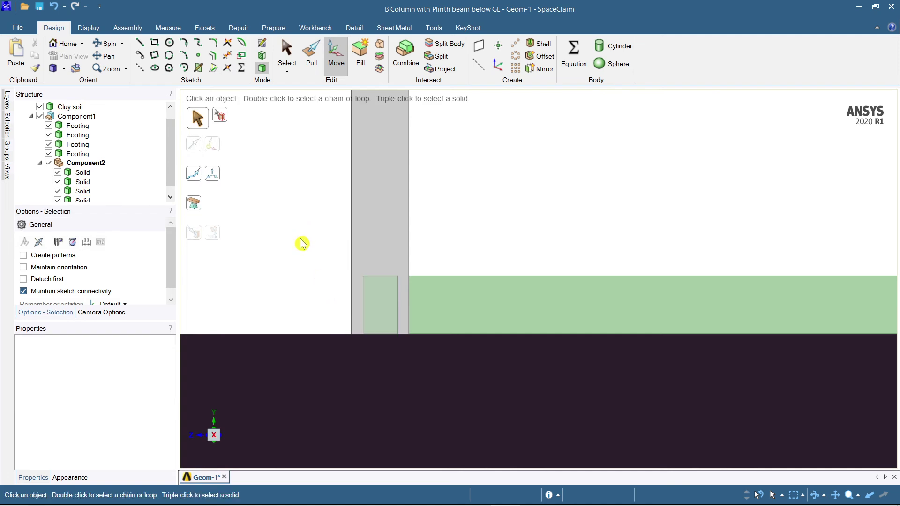
key(s)
scroll(325, 326, down, 4)
middle_drag(319, 357, 352, 345)
click(83, 172)
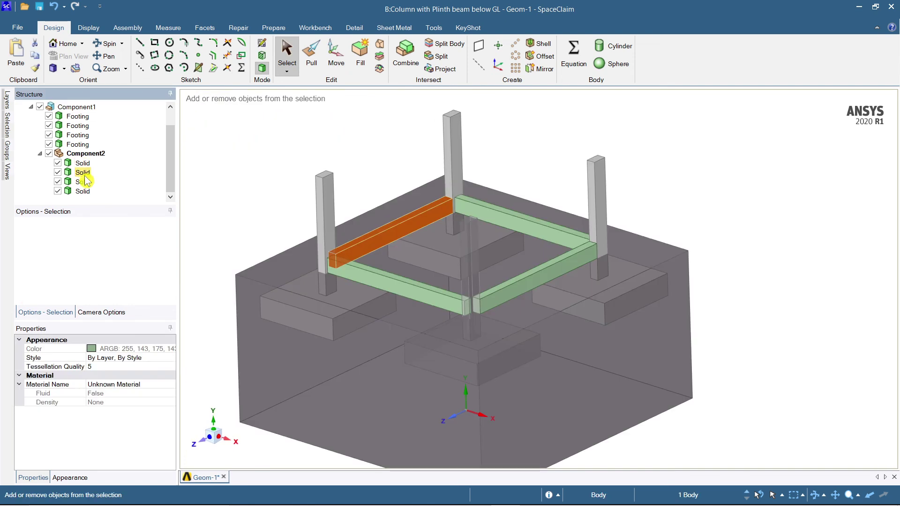
click(85, 181)
click(84, 170)
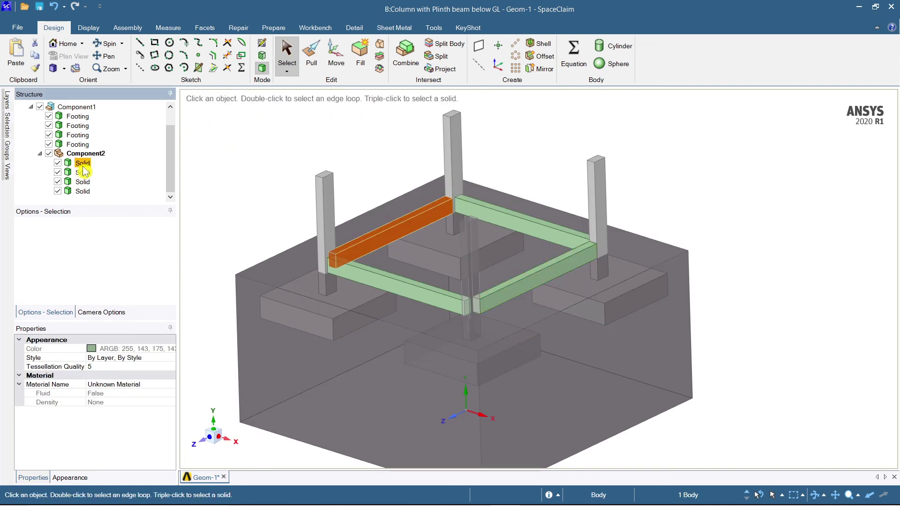
ctrl+click(77, 172)
ctrl+click(78, 182)
ctrl+click(79, 191)
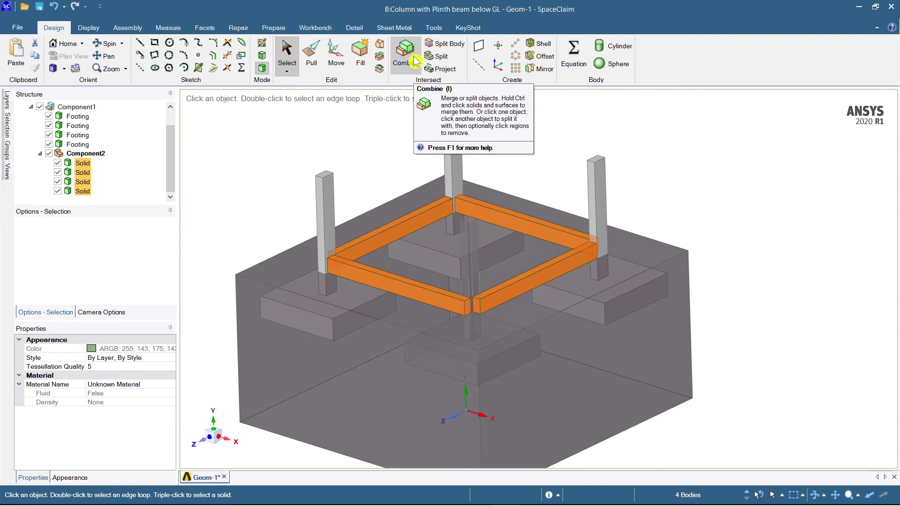
click(221, 161)
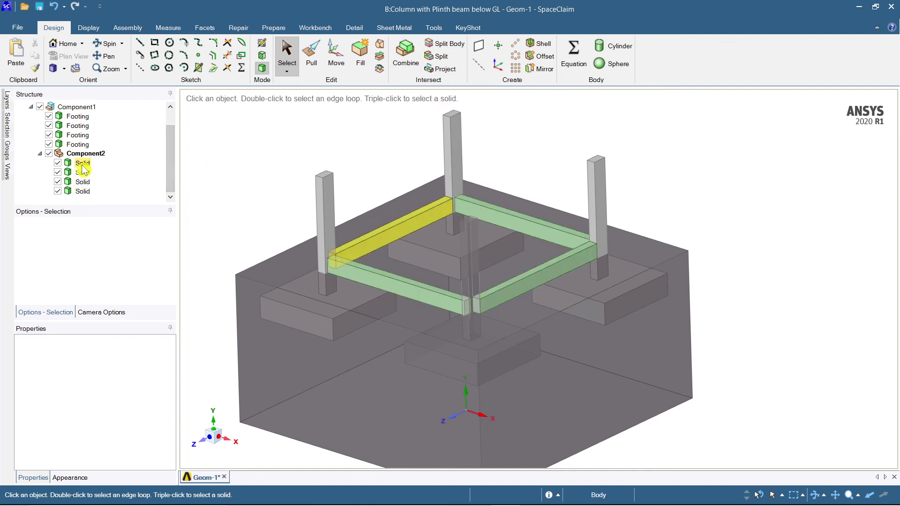
Merge the four plinth beams in Component2 with the four footing-and-column bodies using Combine
click(82, 165)
ctrl+click(82, 173)
ctrl+click(82, 182)
ctrl+click(83, 191)
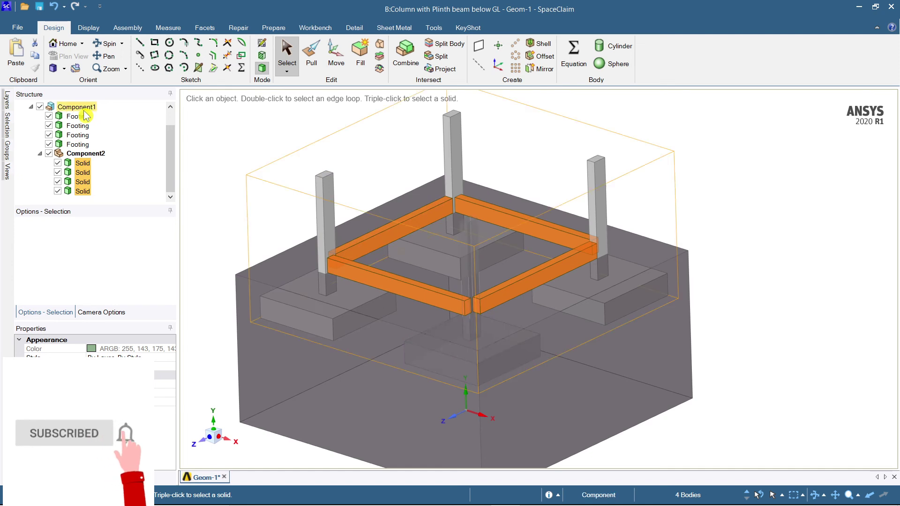
ctrl+click(78, 116)
ctrl+click(80, 126)
ctrl+click(78, 135)
ctrl+click(99, 154)
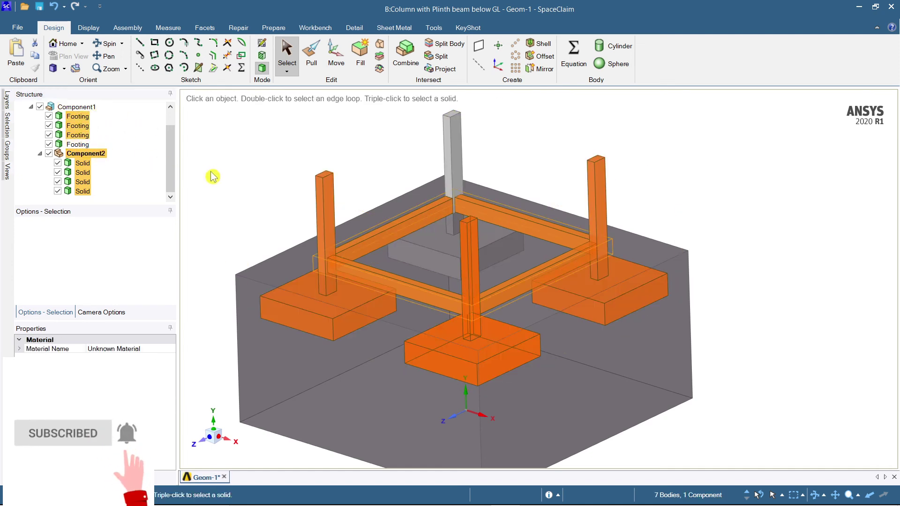
middle_drag(346, 183, 412, 192)
key(h)
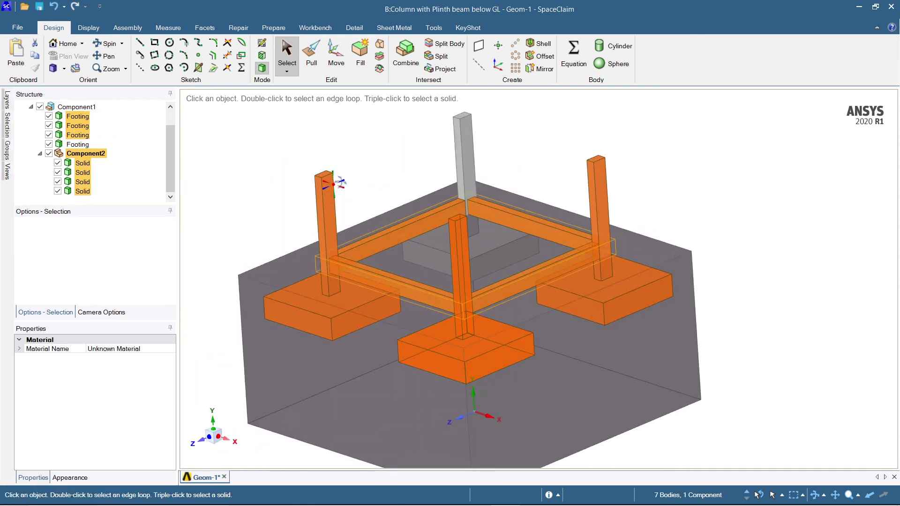
ctrl+click(464, 136)
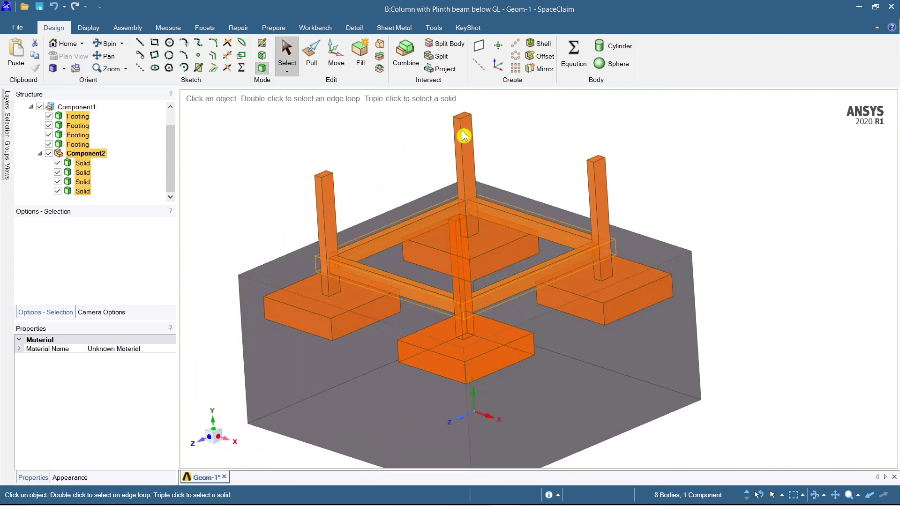
click(406, 60)
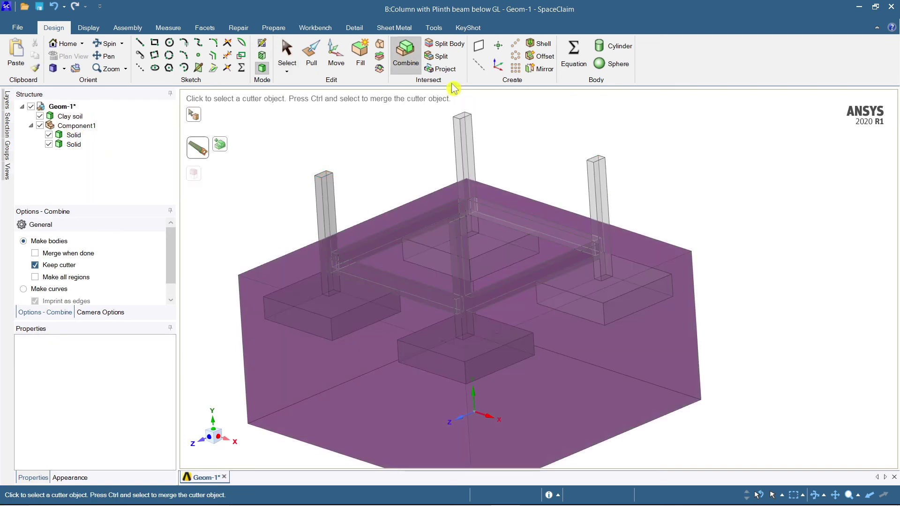
click(759, 179)
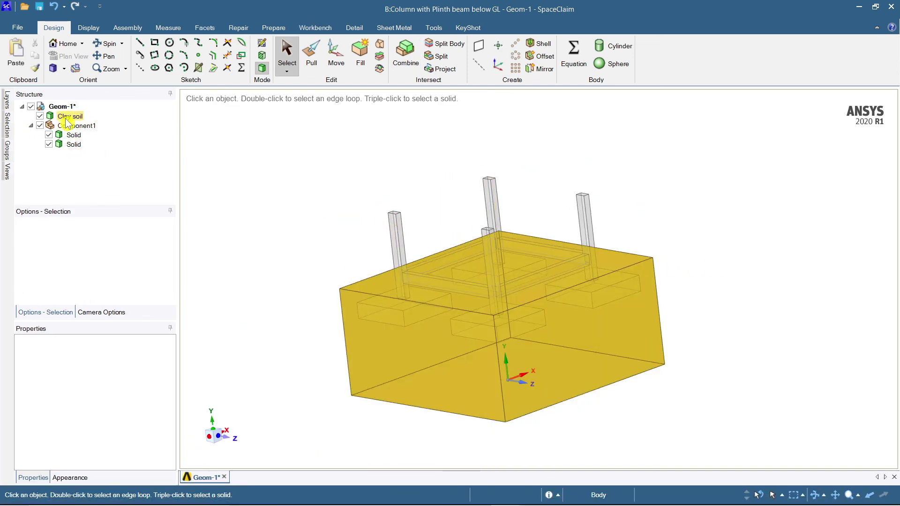
Hide the Clay soil body so only the footings, columns and beams remain displayed
click(68, 123)
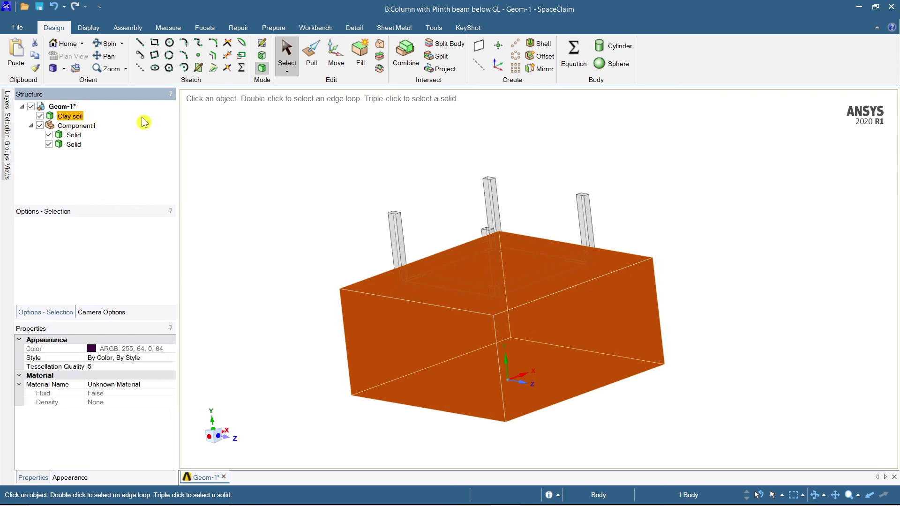
click(40, 115)
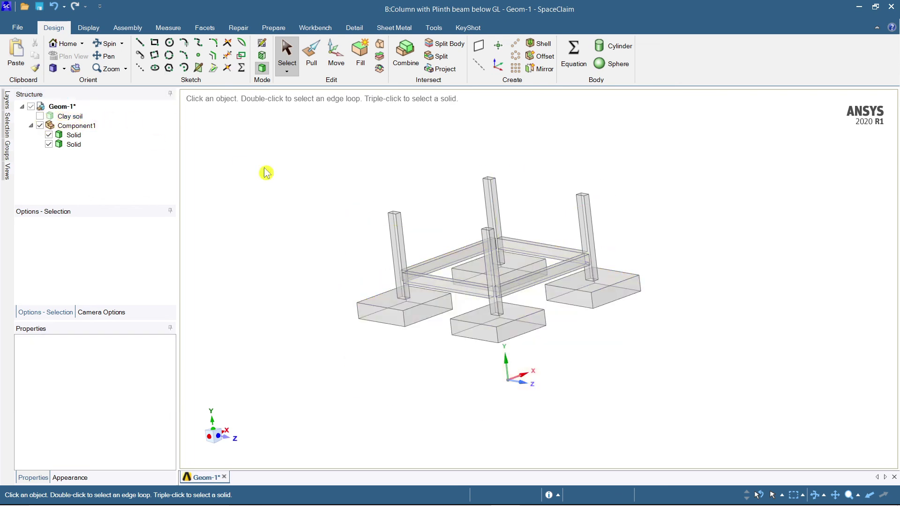
middle_drag(304, 183, 324, 182)
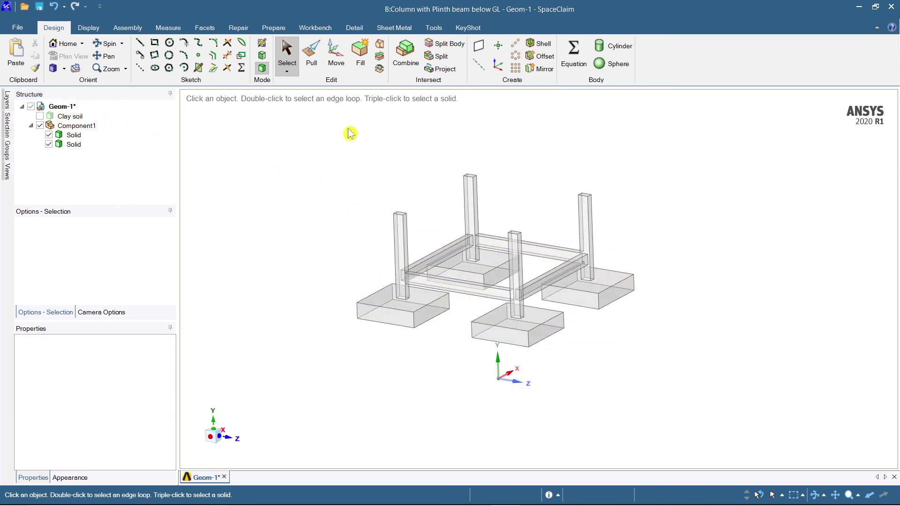
Try to merge the two solids in Component1 with Combine, and show the Clay soil body again
click(405, 56)
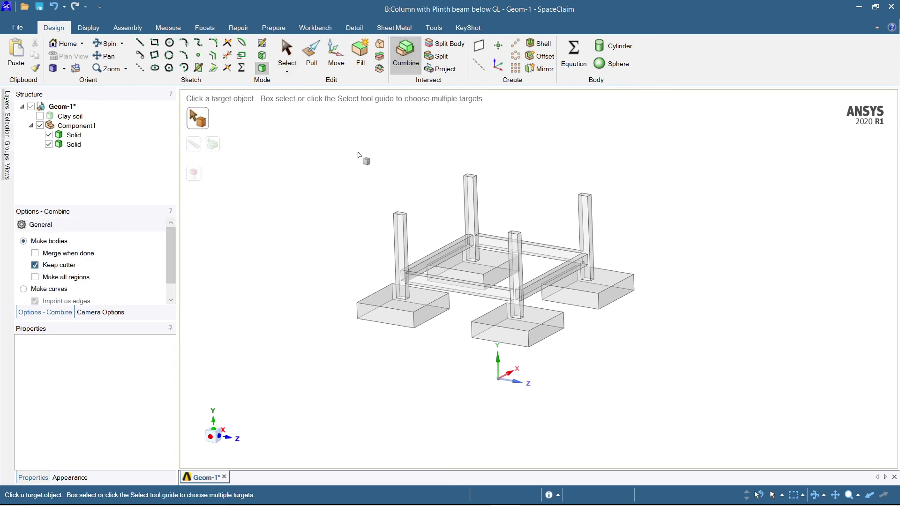
drag(389, 179, 672, 432)
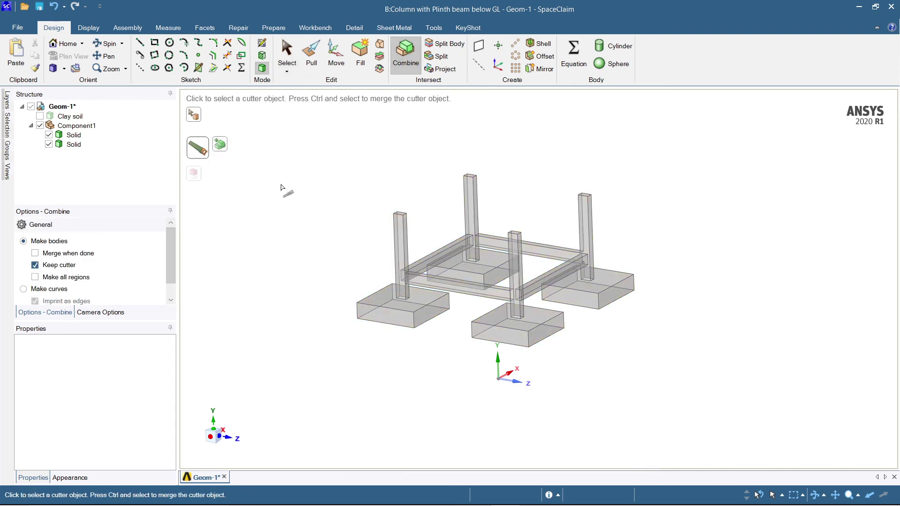
drag(346, 117, 682, 415)
click(222, 146)
drag(310, 114, 701, 402)
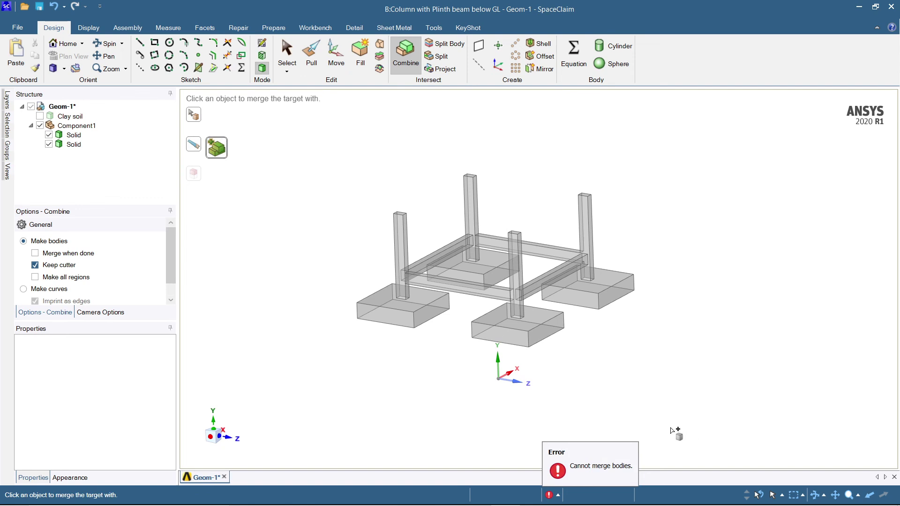
drag(315, 130, 711, 444)
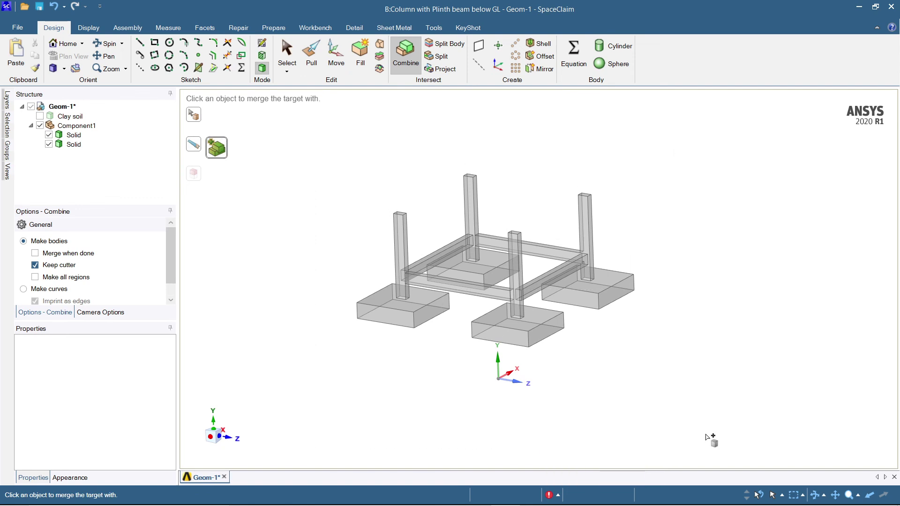
click(38, 118)
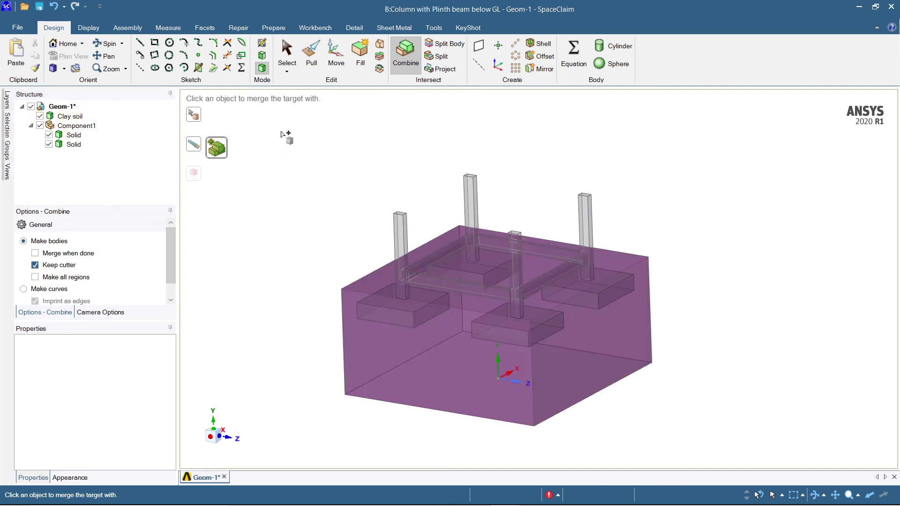
key(Escape)
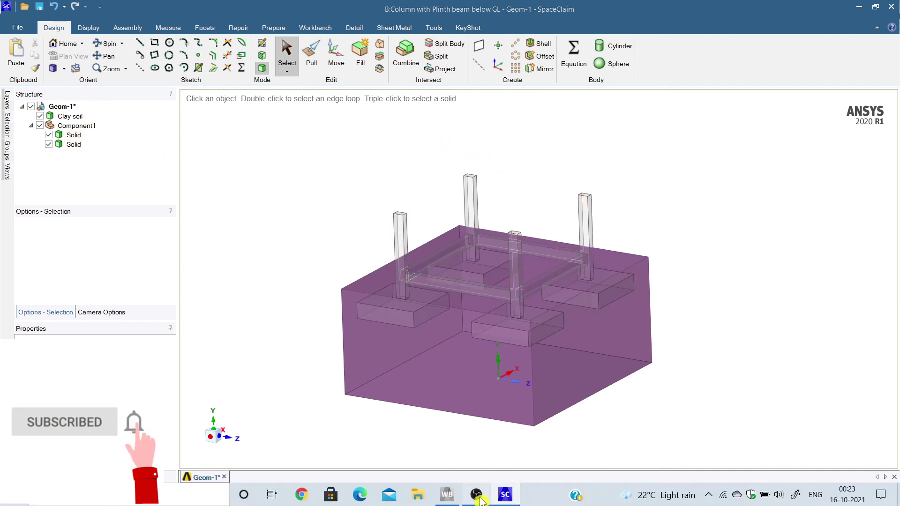
click(477, 500)
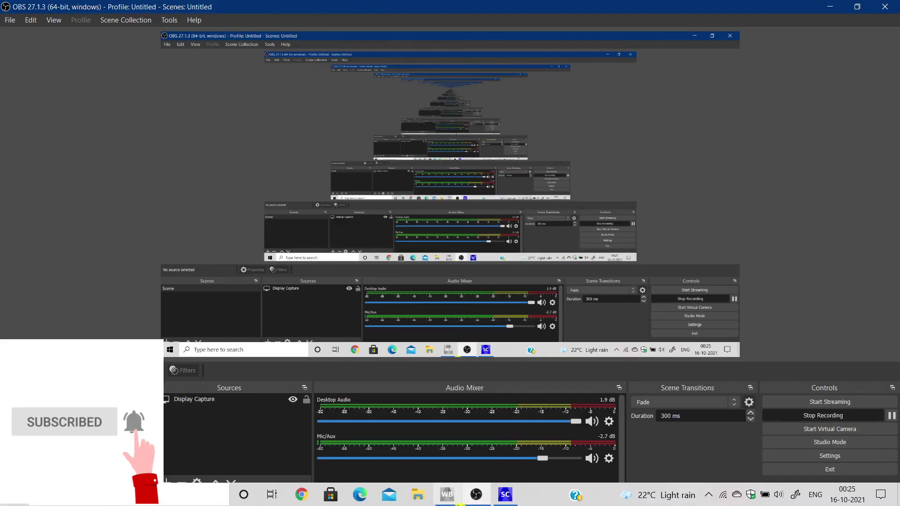
click(476, 495)
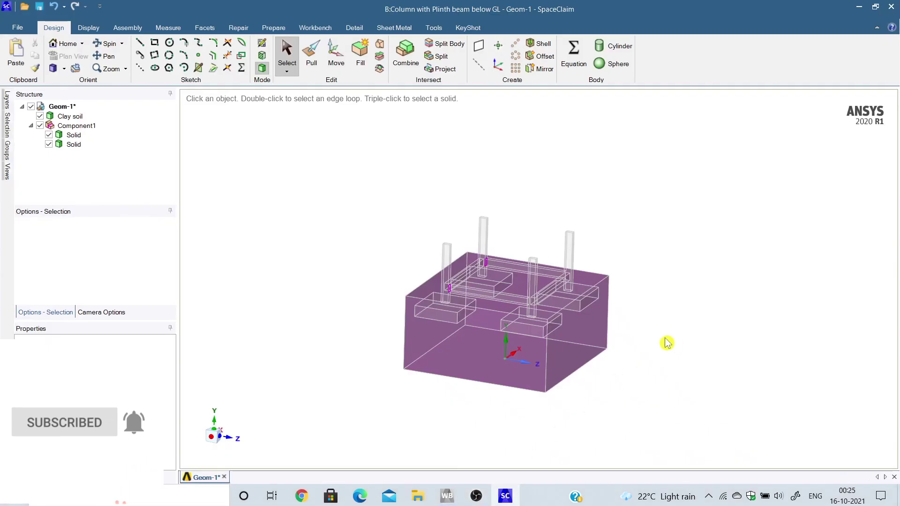
scroll(653, 331, up, 3)
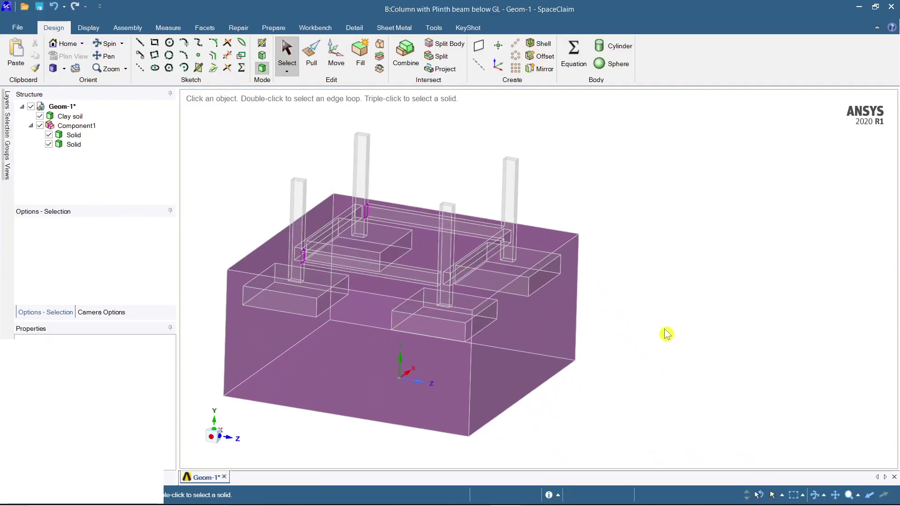
ctrl+middle_drag(665, 336, 755, 329)
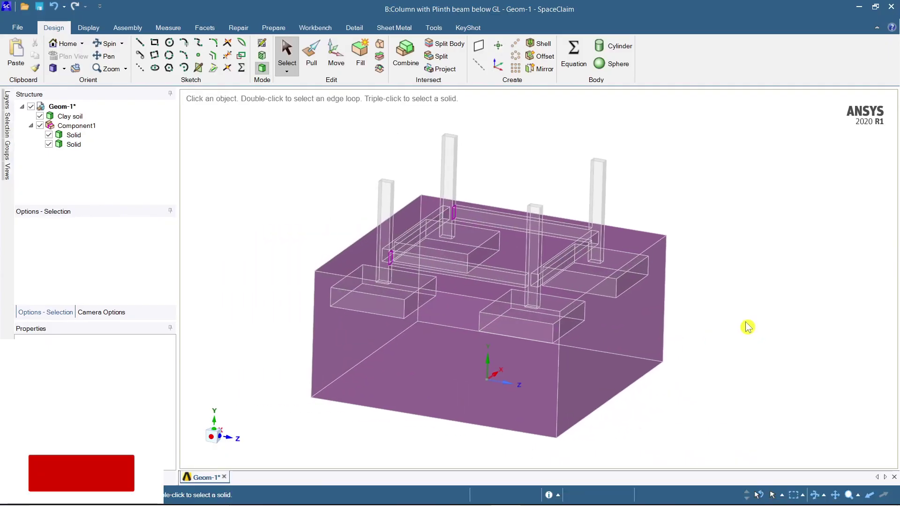